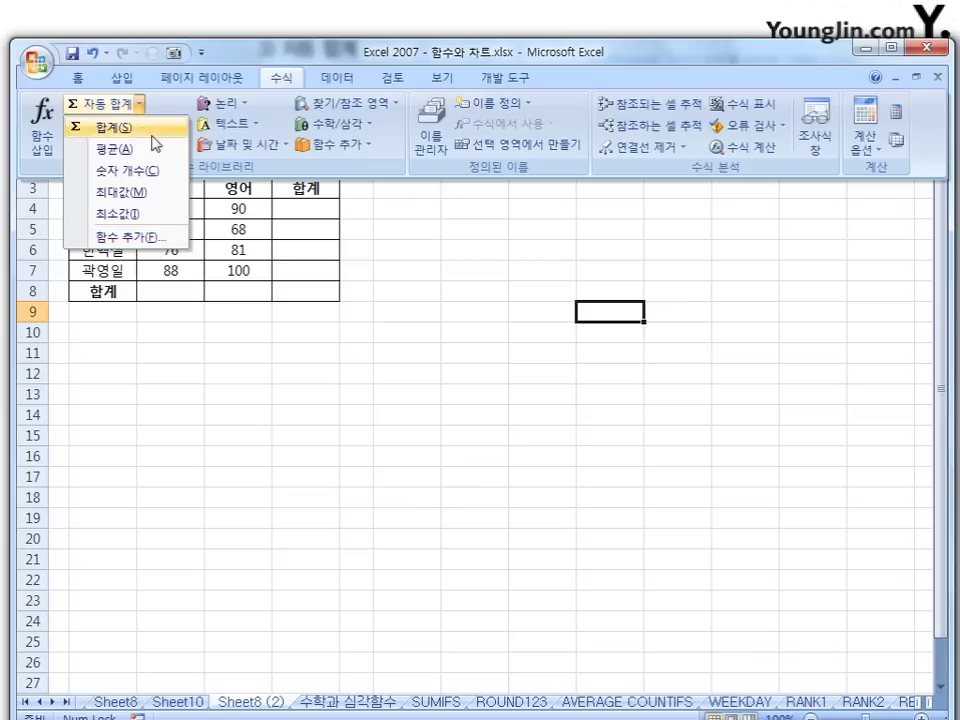
- Fill the total row and total column of the score table by applying AutoSum to C4:E8
click(216, 347)
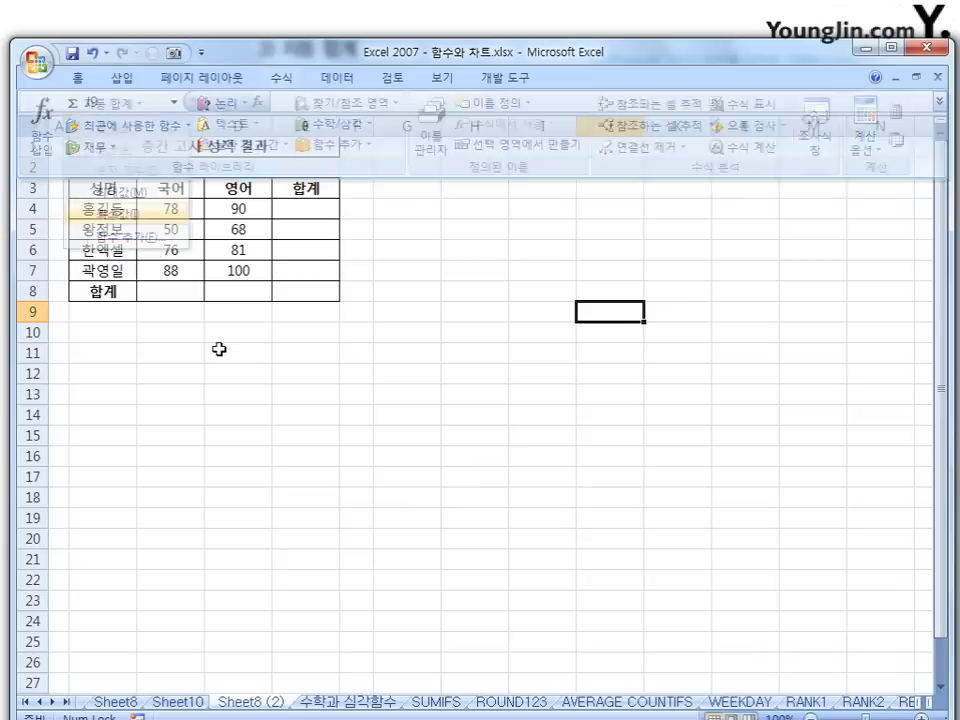
drag(182, 208, 339, 289)
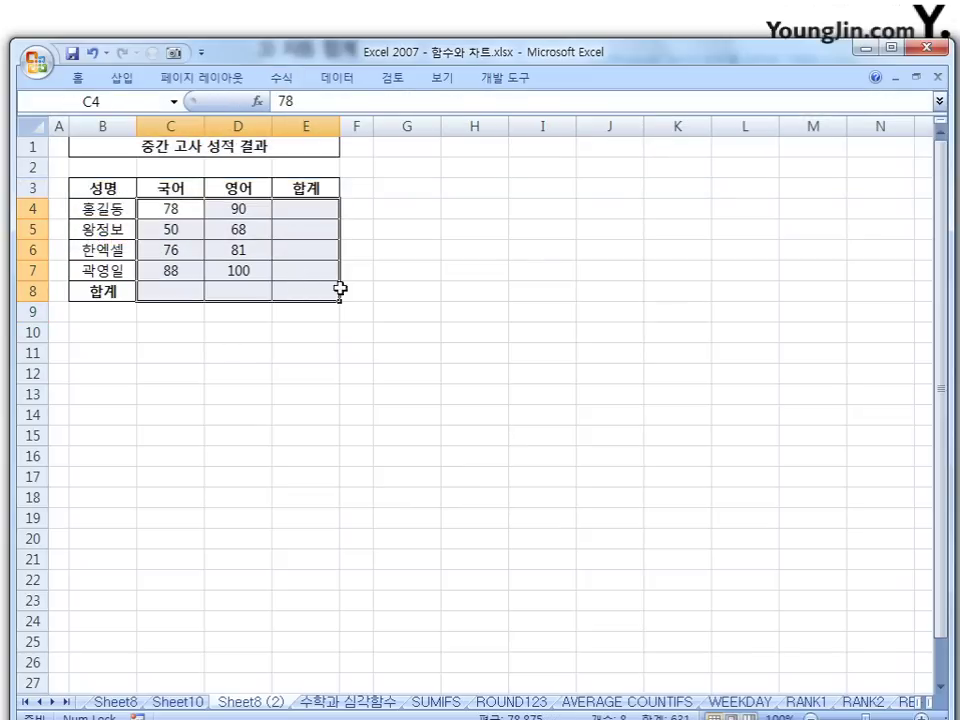
click(78, 78)
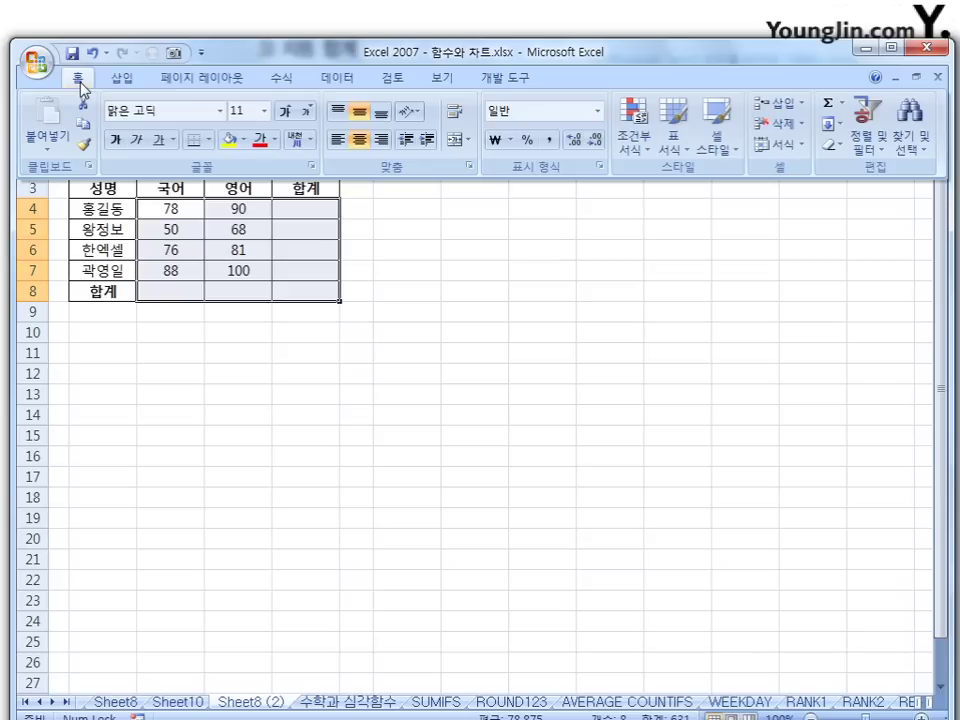
click(828, 104)
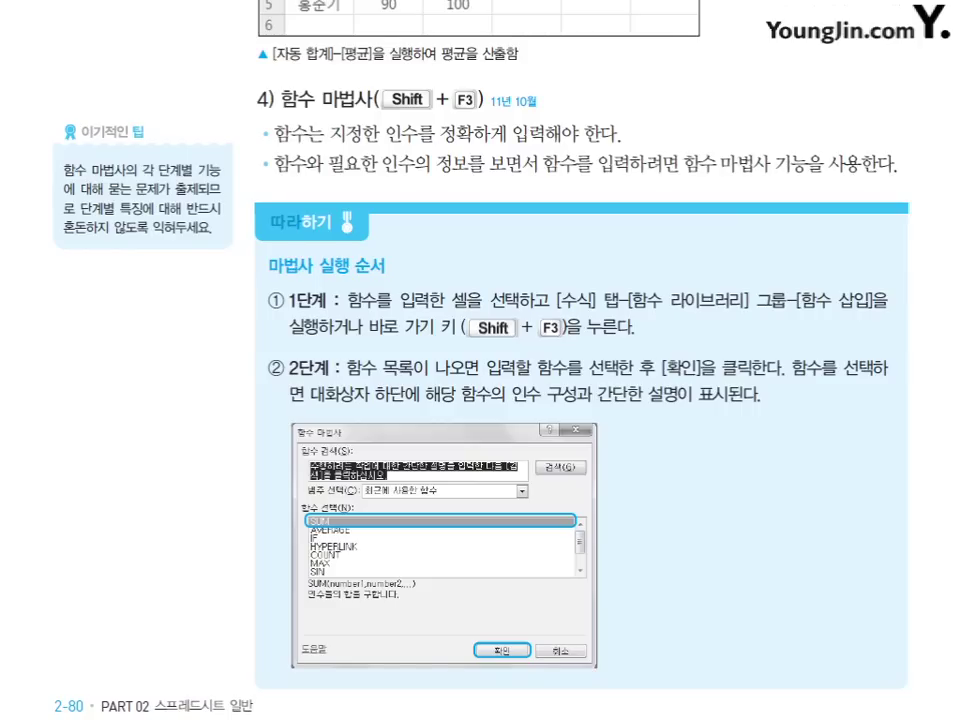
- Circle the function wizard shortcut with a star and the 1단계 and 2단계 labels in red ink, and clear the ink
mouse_move(475, 112)
mouse_down()
mouse_move(447, 117)
mouse_move(395, 84)
mouse_move(455, 85)
mouse_move(472, 104)
mouse_up()
mouse_move(482, 58)
mouse_down()
mouse_move(506, 78)
mouse_move(480, 86)
mouse_up()
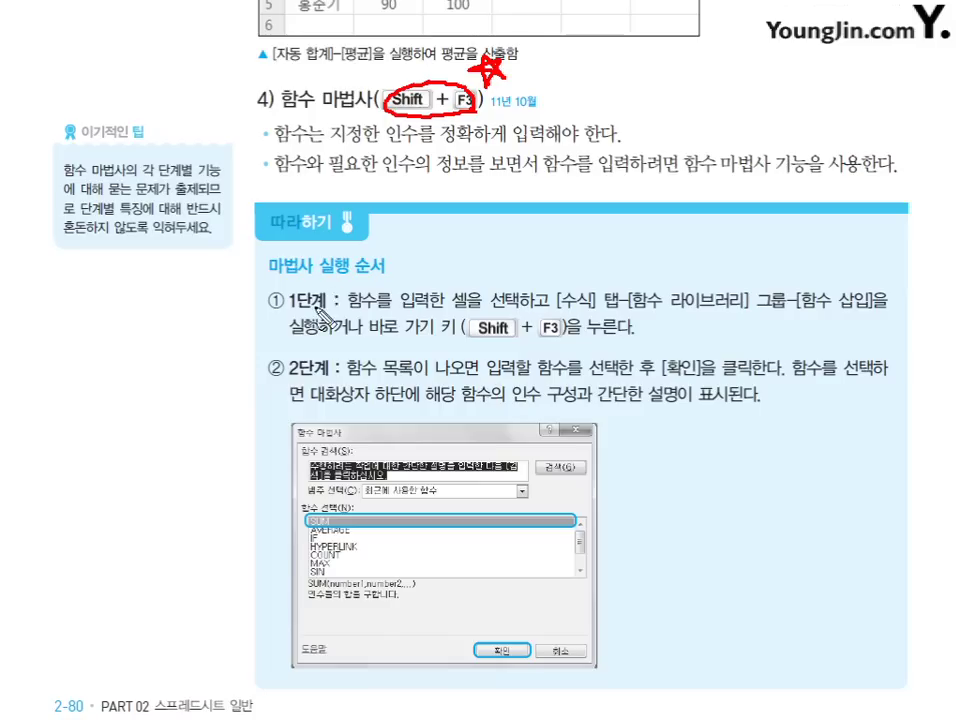
mouse_move(326, 293)
mouse_down()
mouse_move(290, 312)
mouse_move(330, 298)
mouse_up()
mouse_move(328, 361)
mouse_down()
mouse_move(289, 377)
mouse_move(330, 364)
mouse_up()
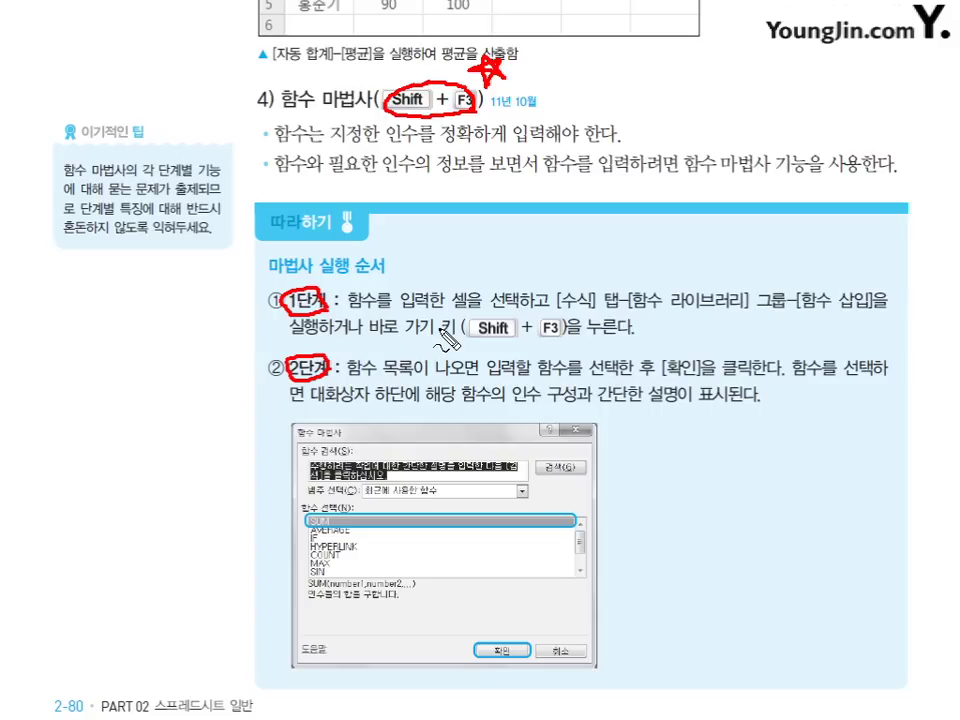
key(Escape)
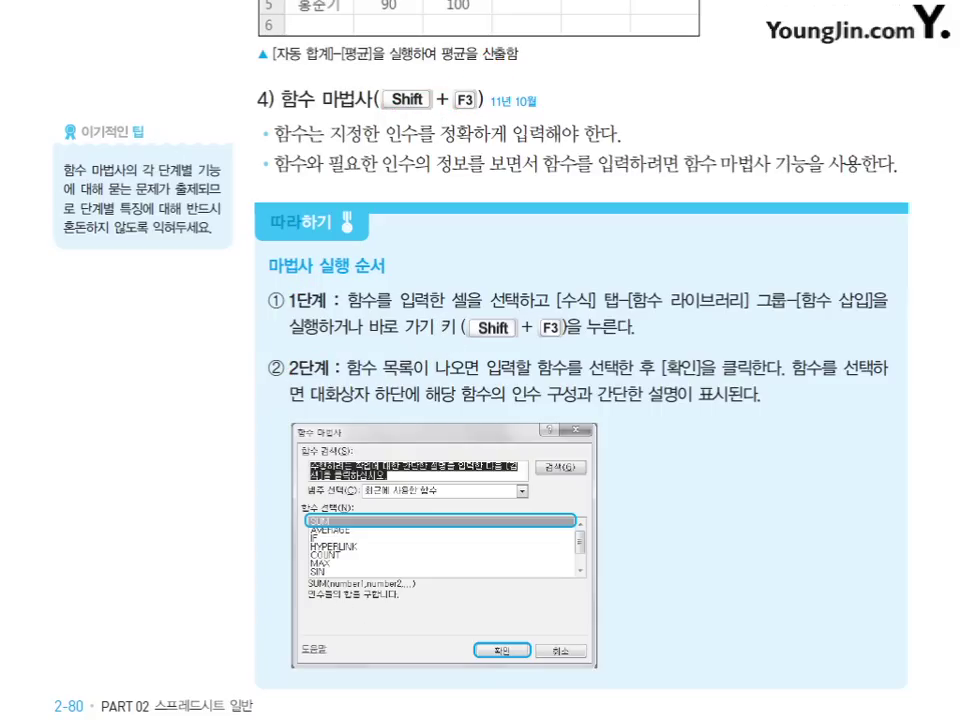
- Switch to Excel, open the function wizard on cell H12 and list the functions of the 모두 category
key(alt+Tab)
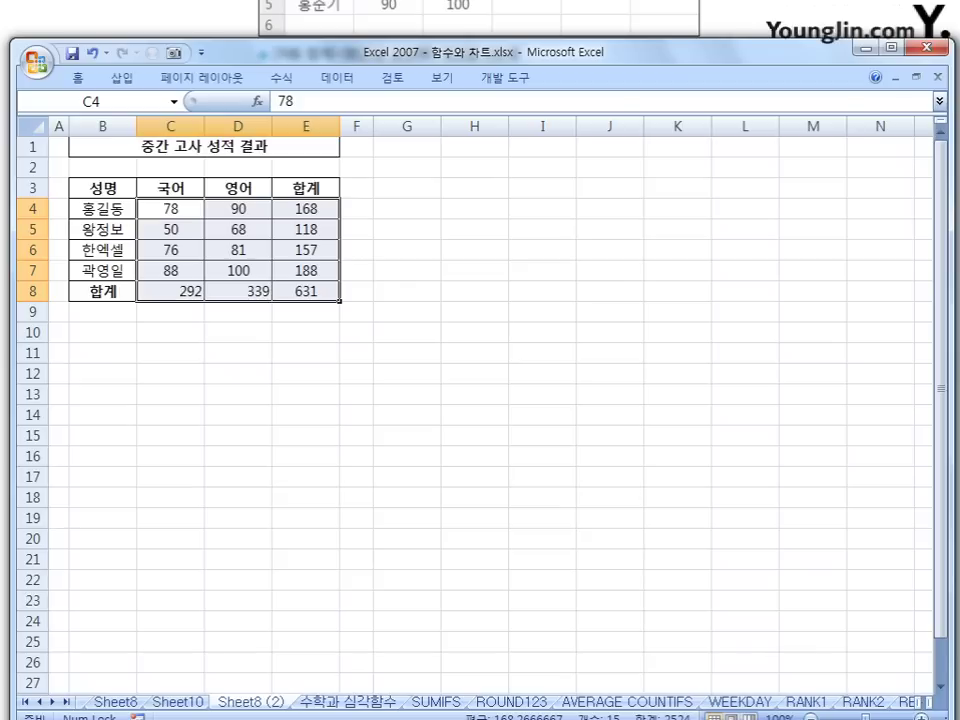
click(451, 383)
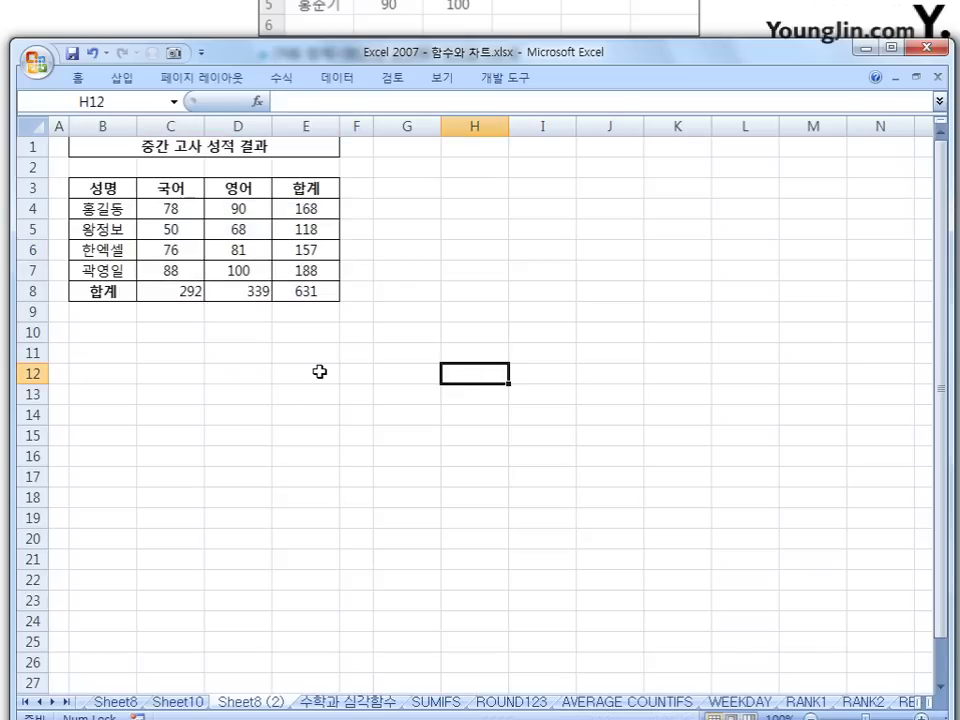
key(shift+F3)
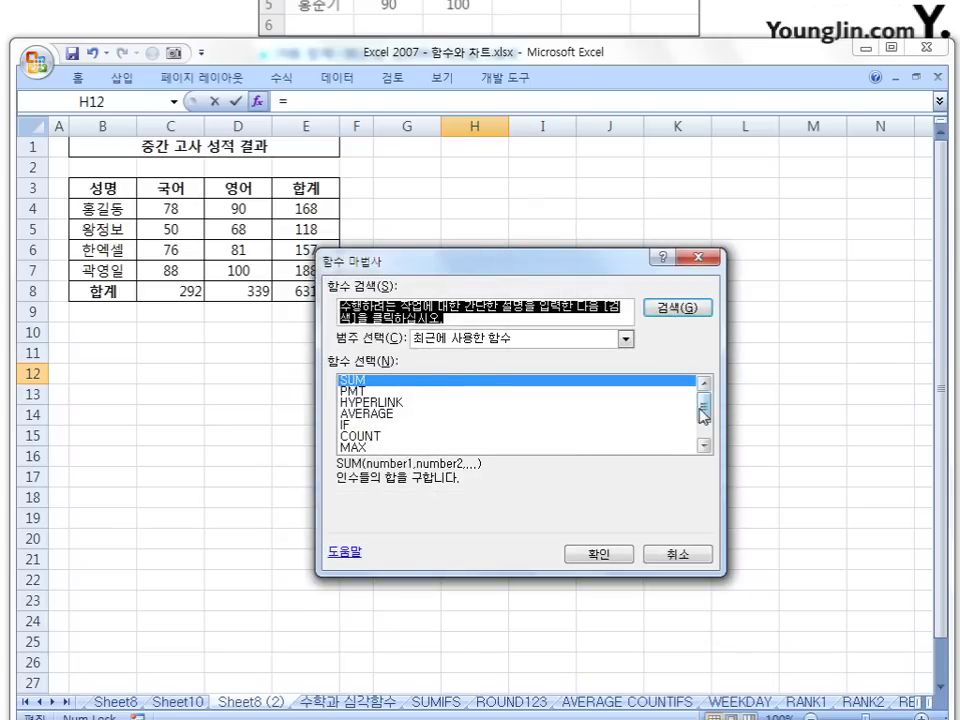
mouse_move(708, 412)
mouse_down()
mouse_move(707, 422)
mouse_move(707, 390)
mouse_up()
click(624, 343)
click(476, 370)
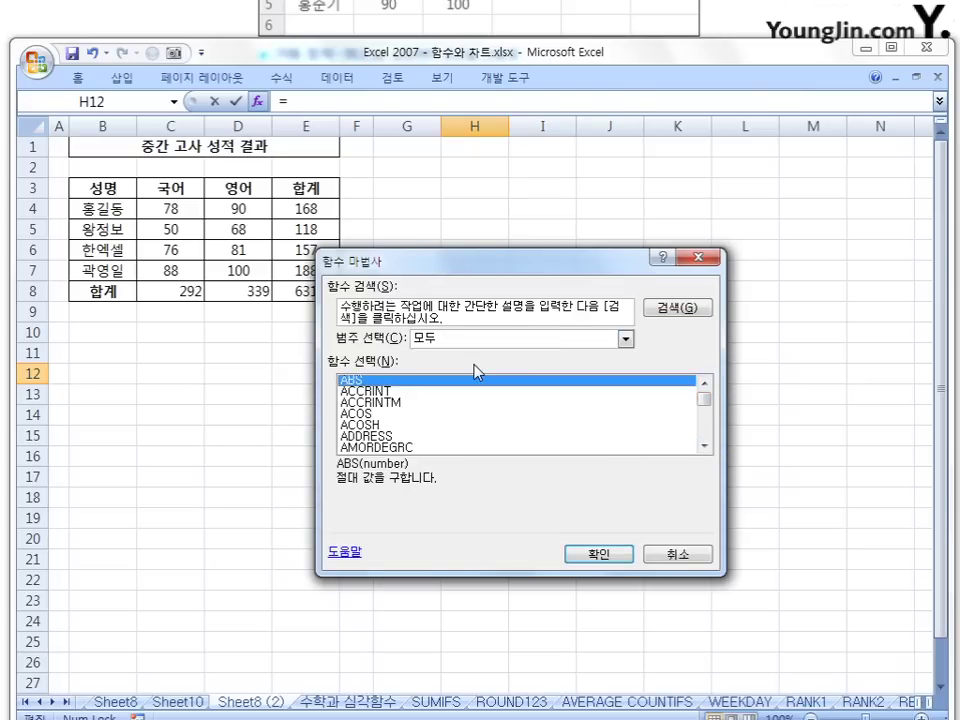
- Look through the available function categories, view the 수학/삼각 list and return to 모두
click(626, 340)
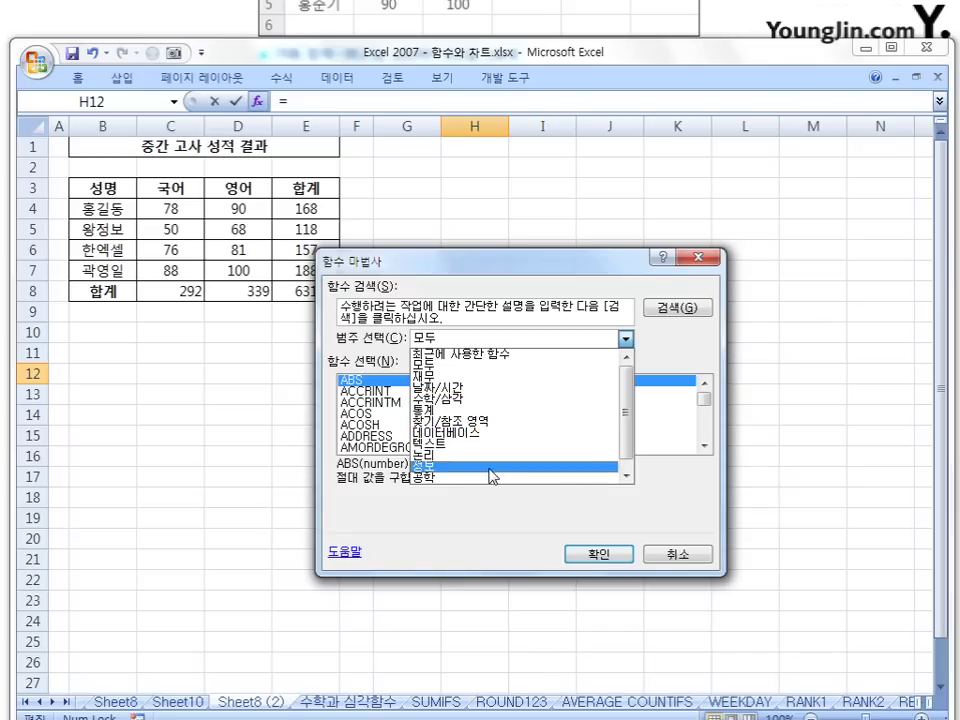
click(628, 475)
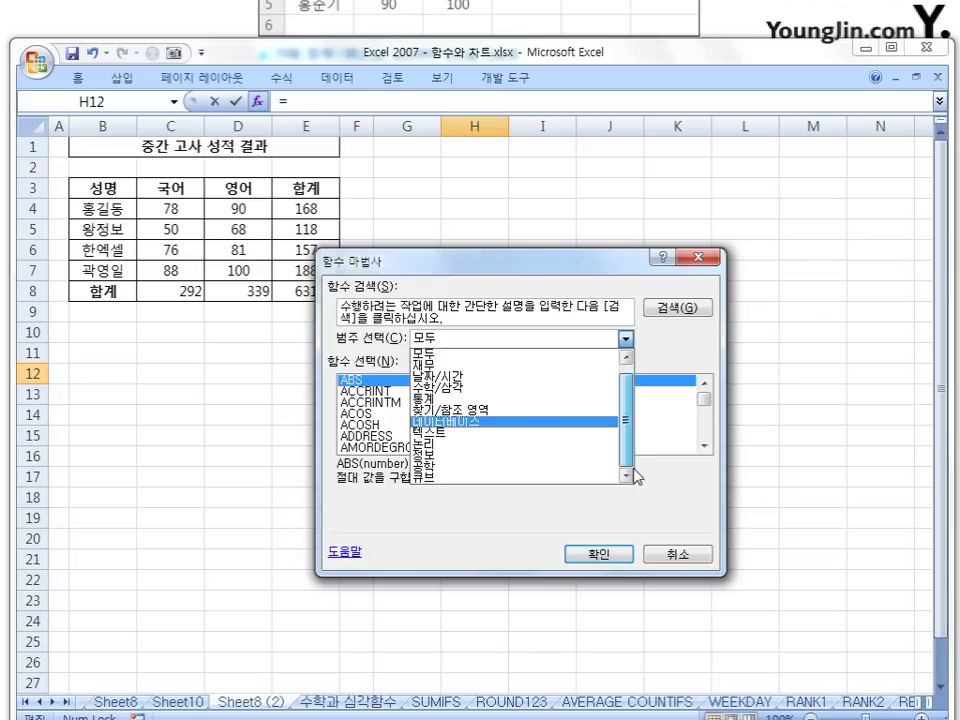
drag(634, 422, 617, 375)
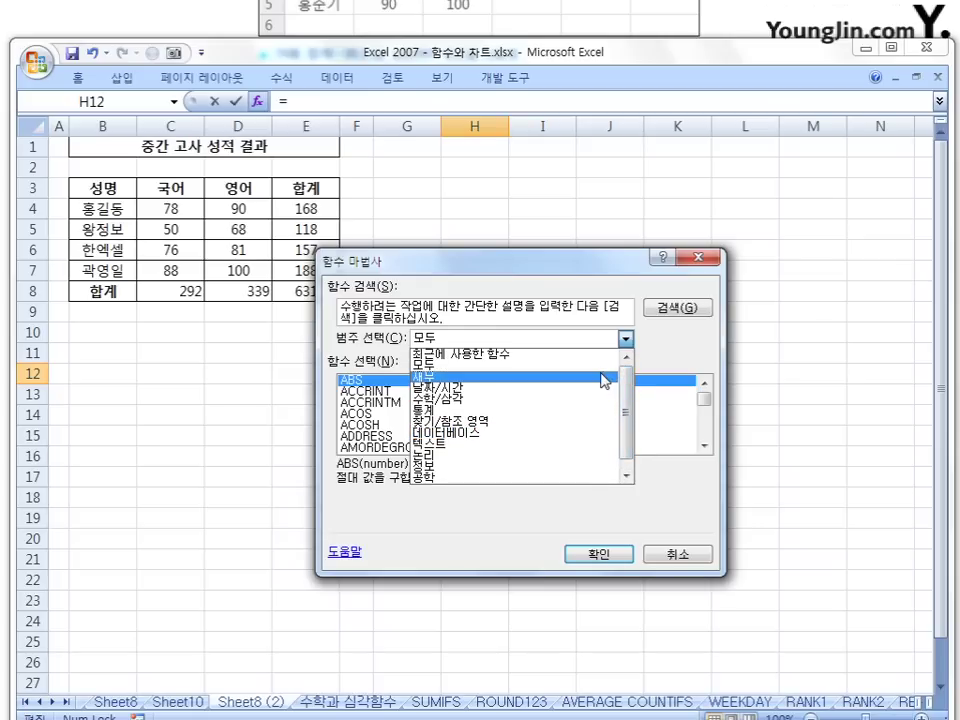
click(511, 400)
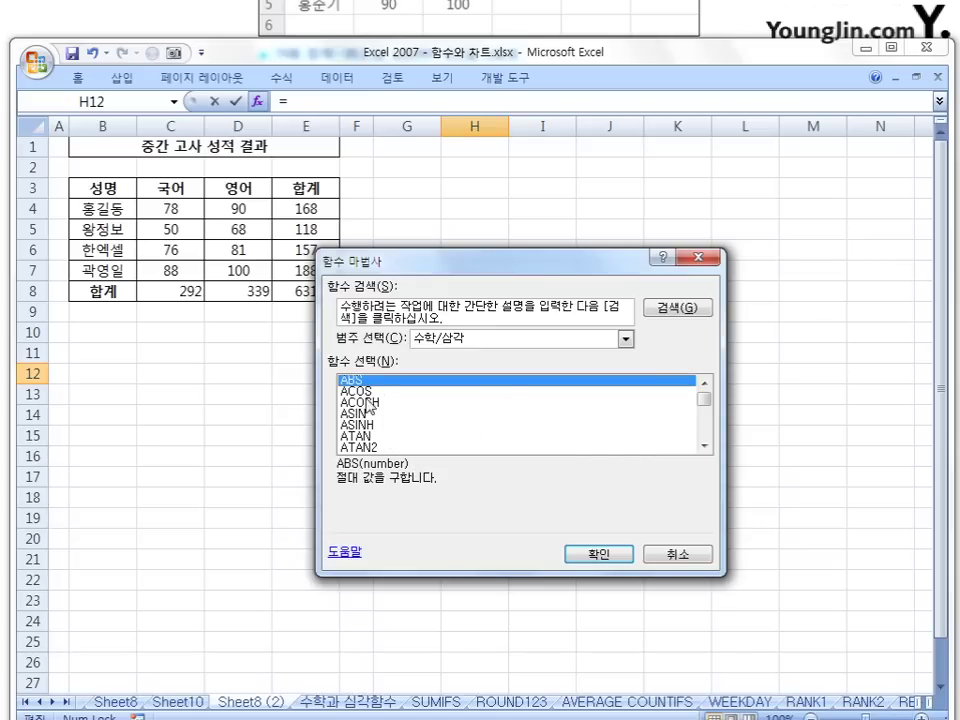
click(626, 340)
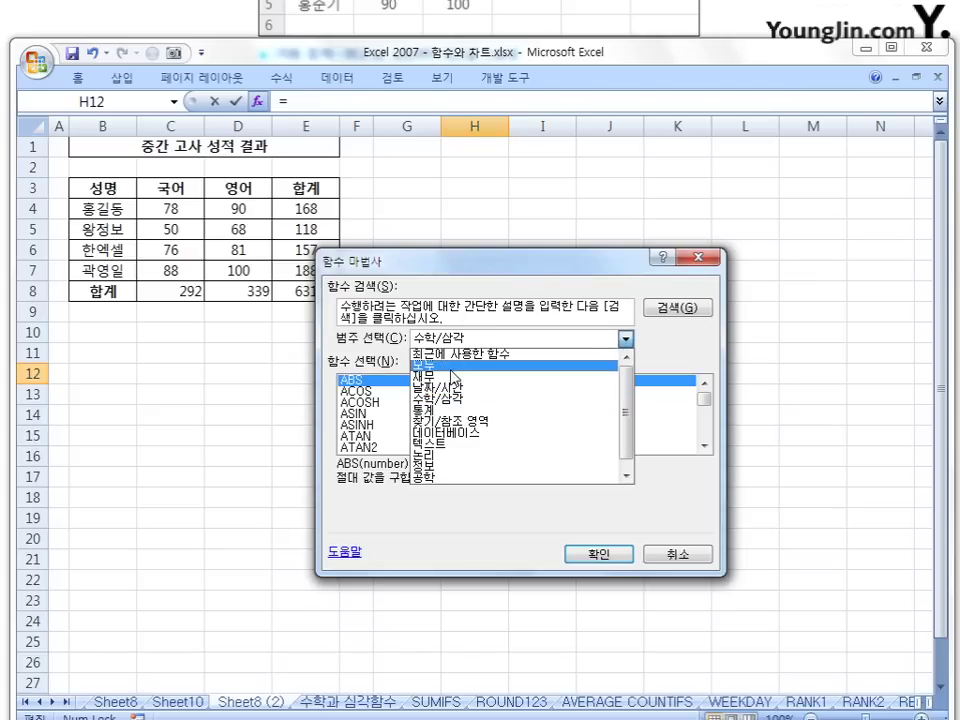
click(452, 366)
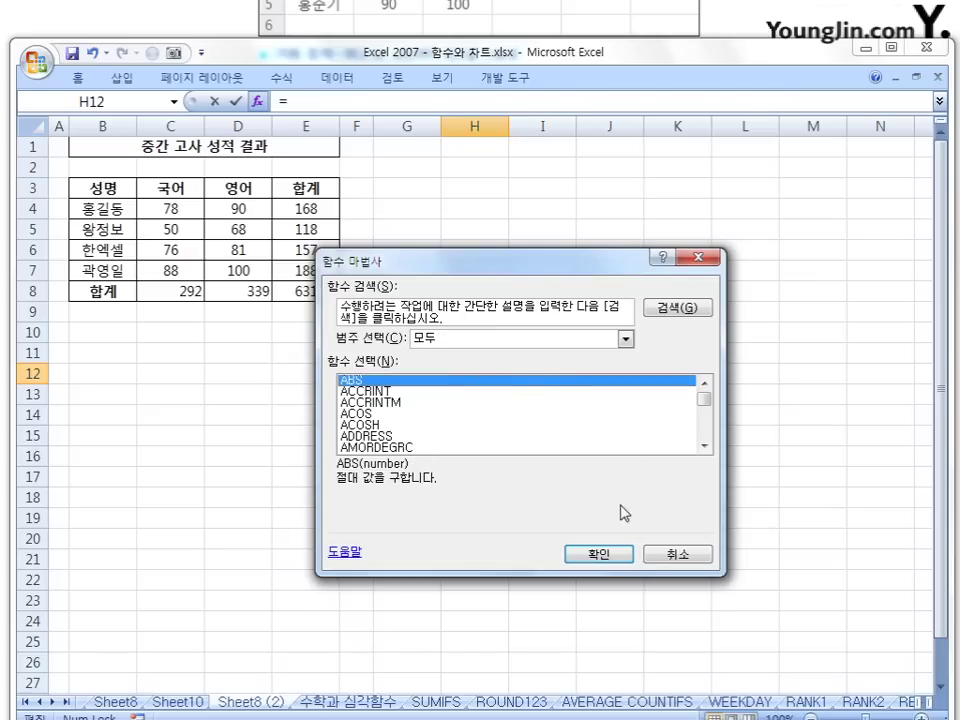
- Choose SUM from the 수학/삼각 category, open its function arguments and cancel without entering any
click(626, 339)
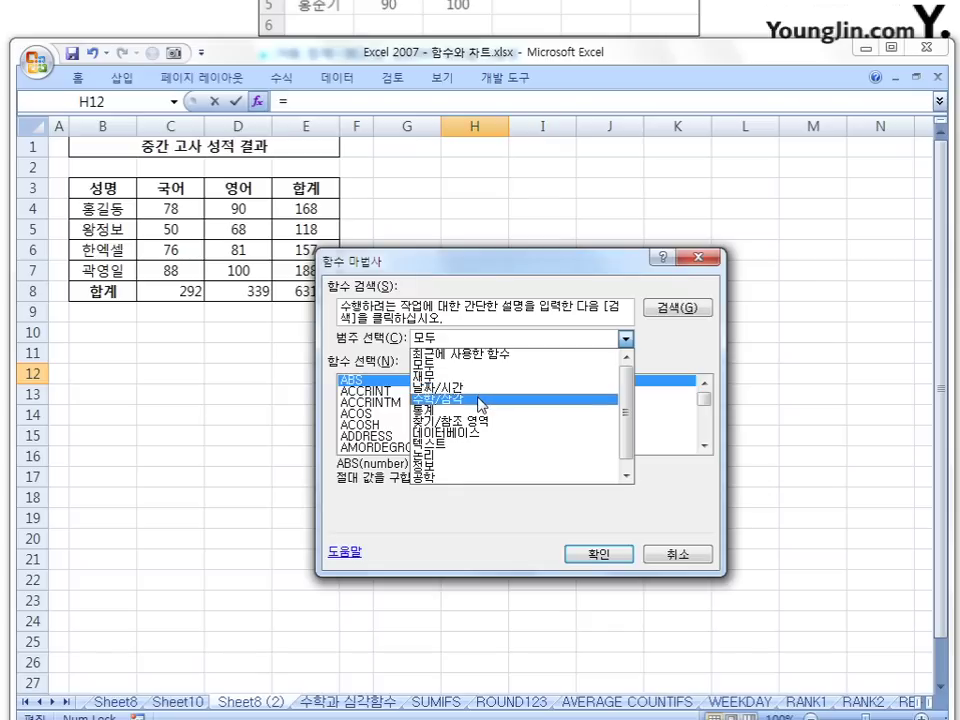
click(480, 399)
drag(707, 399, 707, 431)
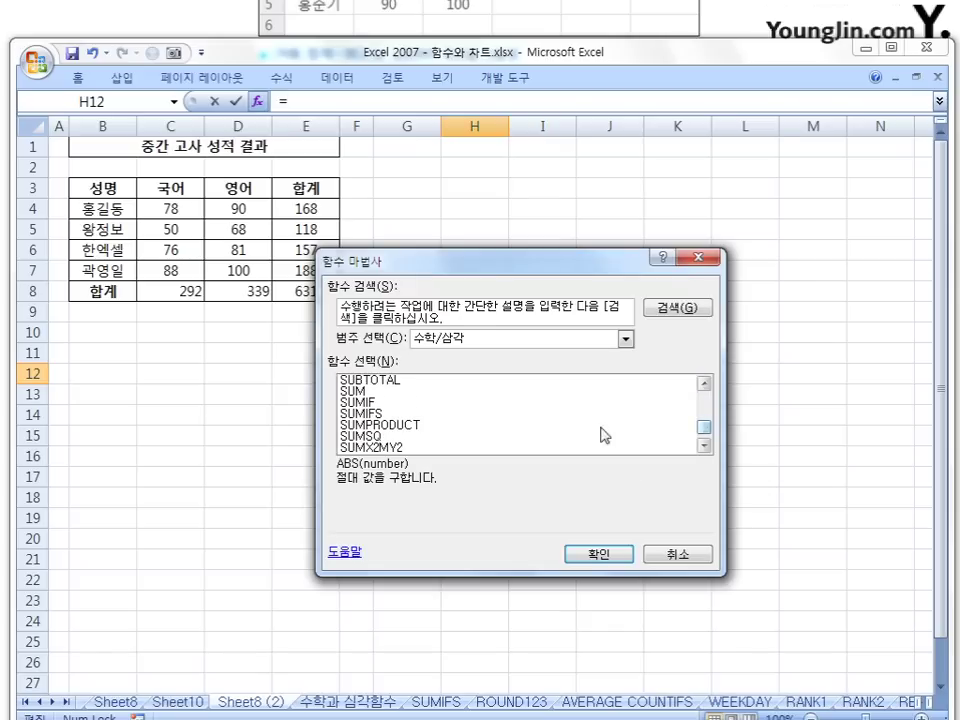
click(429, 392)
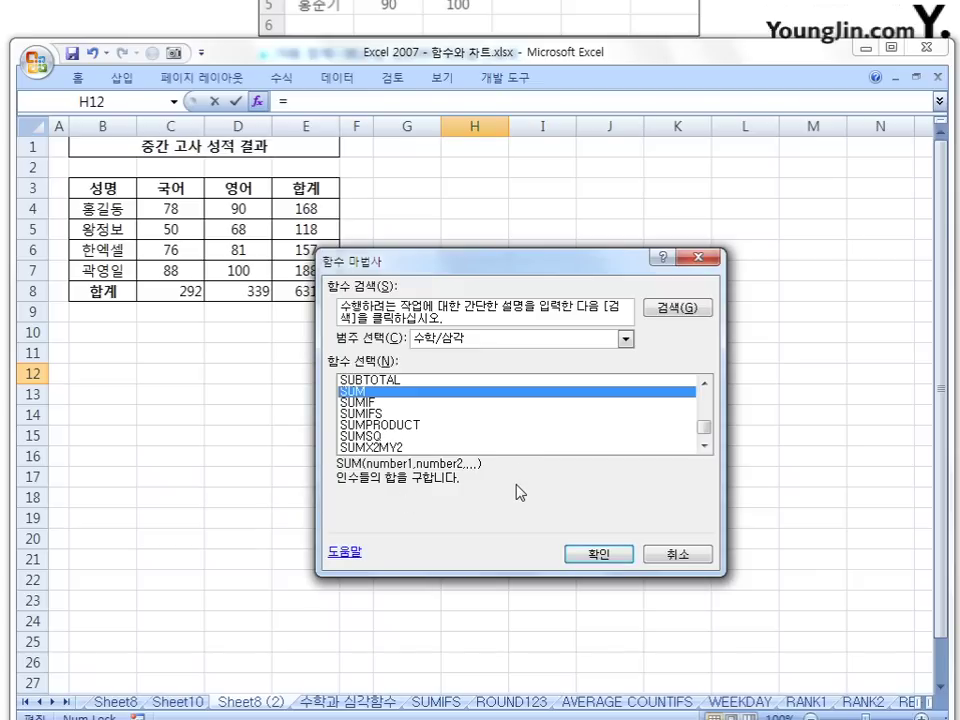
click(606, 552)
drag(427, 289, 601, 272)
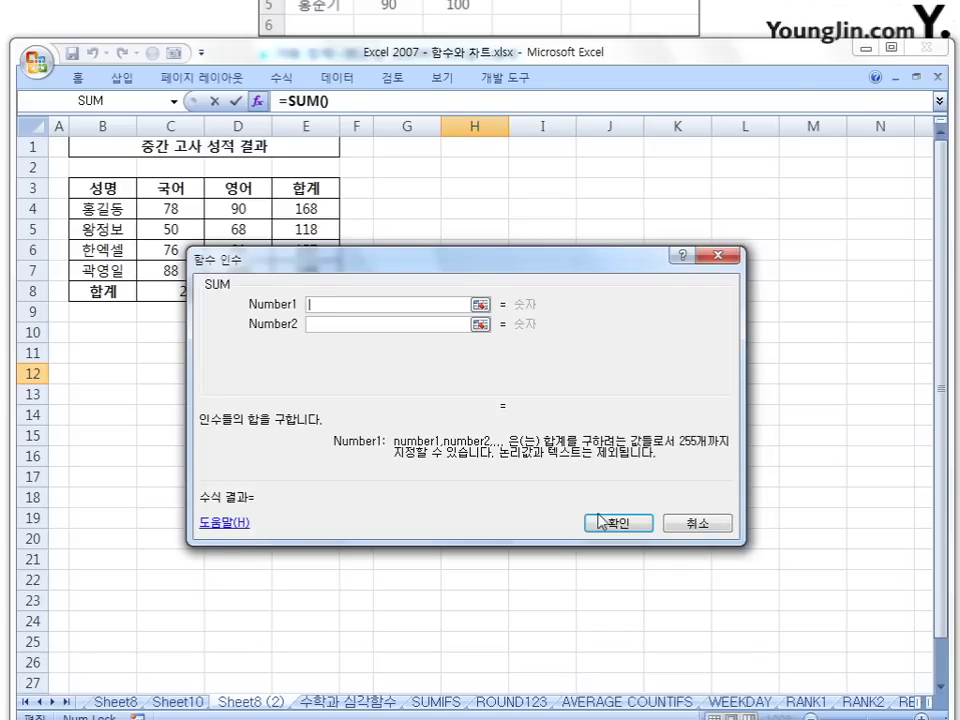
click(697, 524)
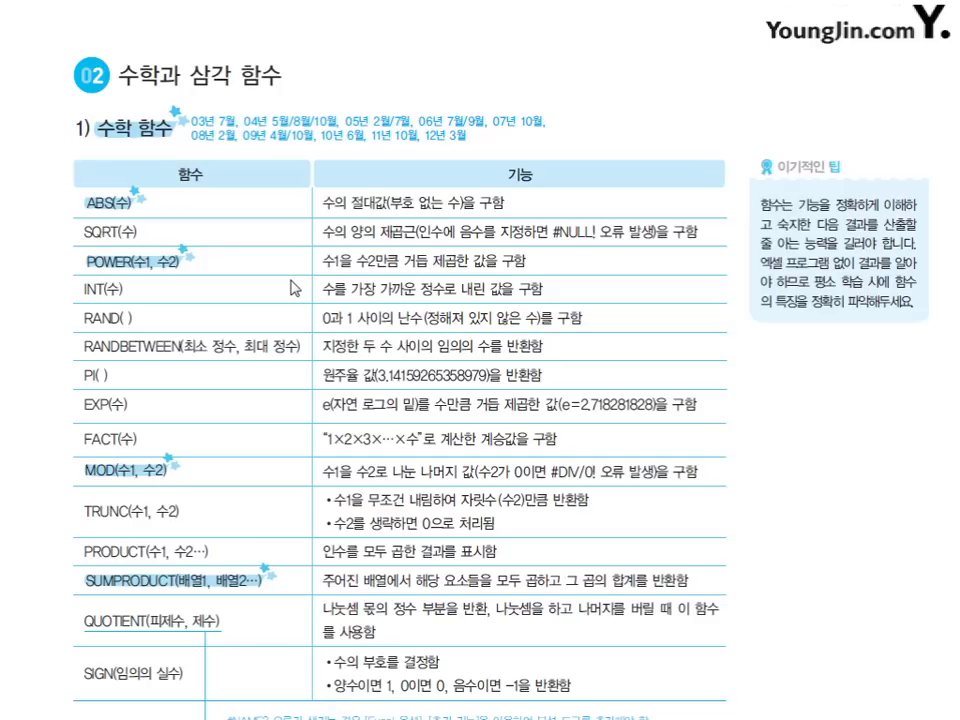
- Mark the ABS row of the textbook's function table in red ink, write "abs" above its absolute-value description, and clear the ink
key(ctrl+p)
key(ctrl+a)
key(ctrl+p)
drag(88, 213, 106, 212)
mouse_move(318, 213)
mouse_down()
mouse_move(324, 198)
mouse_move(333, 211)
mouse_move(462, 210)
mouse_up()
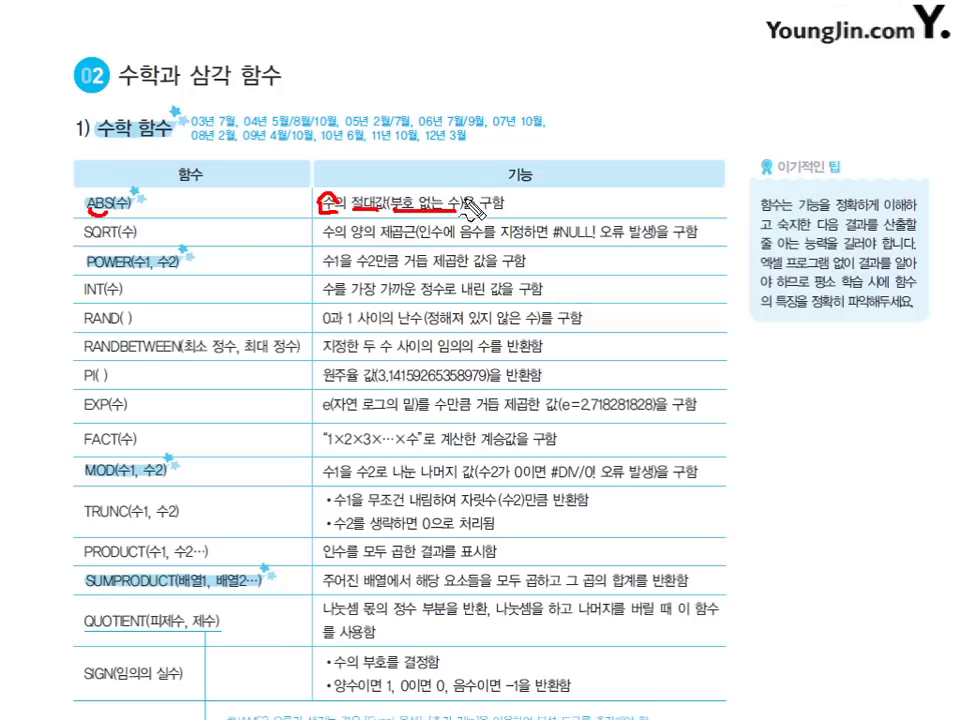
mouse_move(358, 190)
mouse_down()
mouse_move(517, 150)
mouse_move(526, 158)
mouse_up()
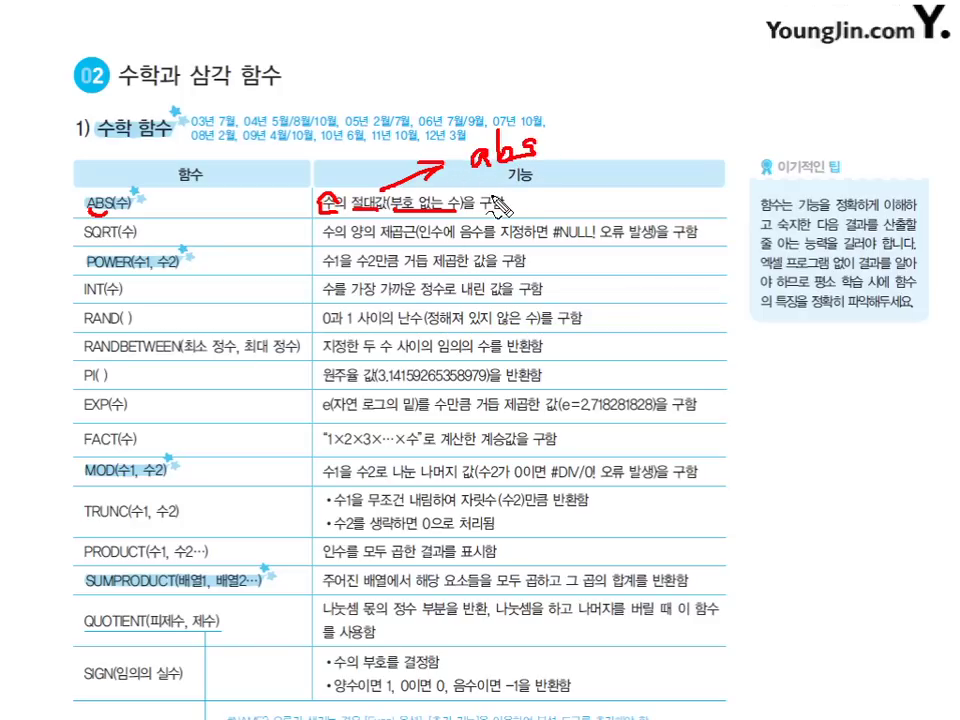
key(Escape)
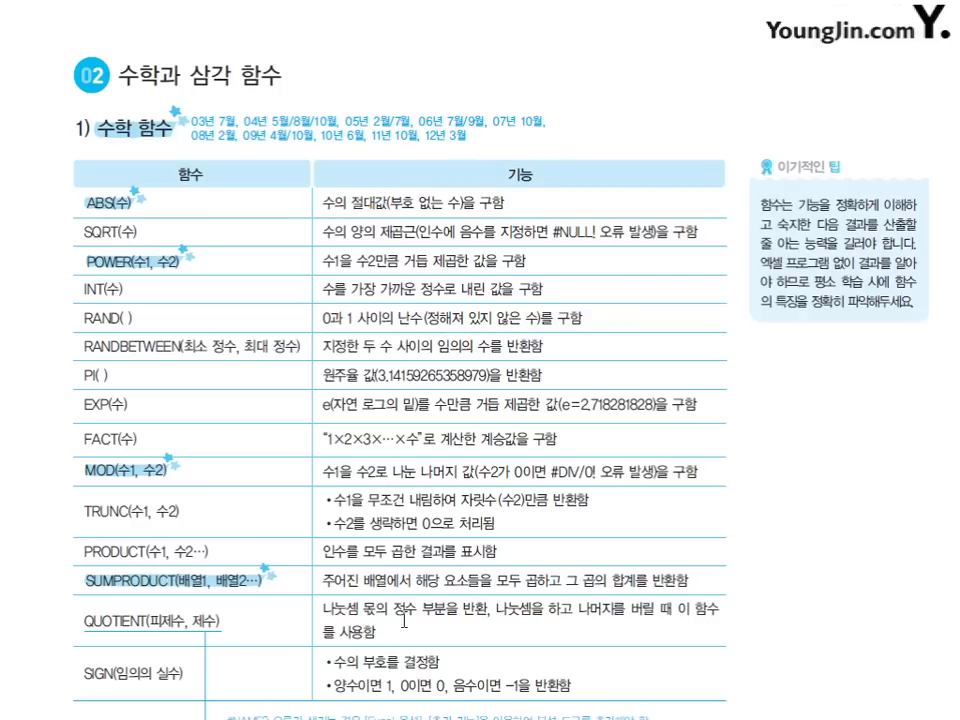
- Switch to Excel, open the 수학과 삼각함수 sheet and move the window down until the textbook's ABS row is visible
key(alt+Tab)
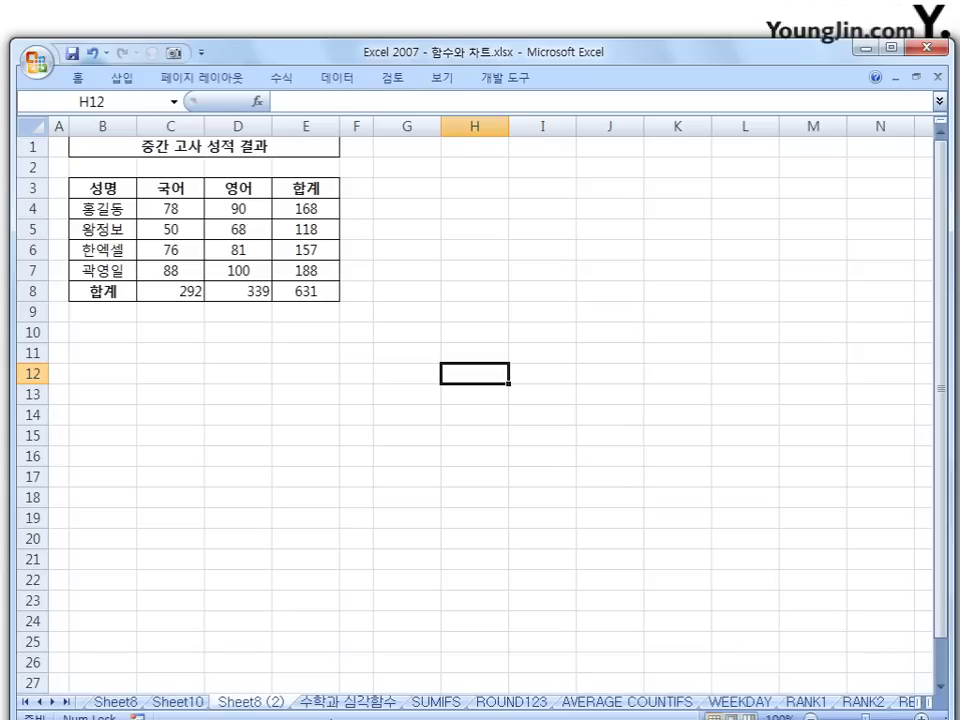
click(363, 704)
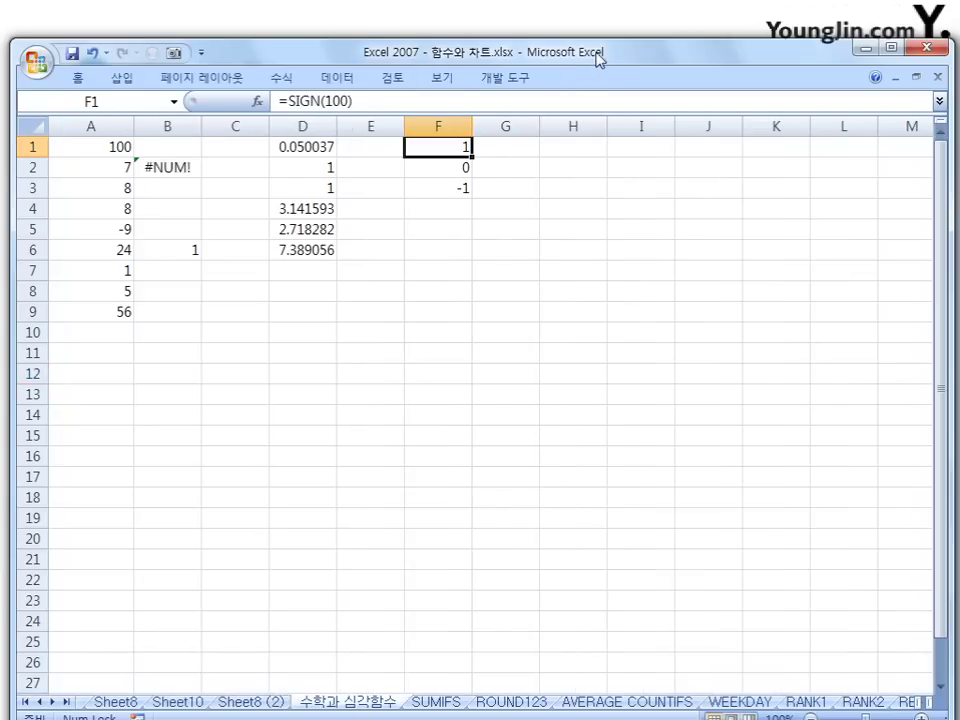
drag(598, 60, 610, 238)
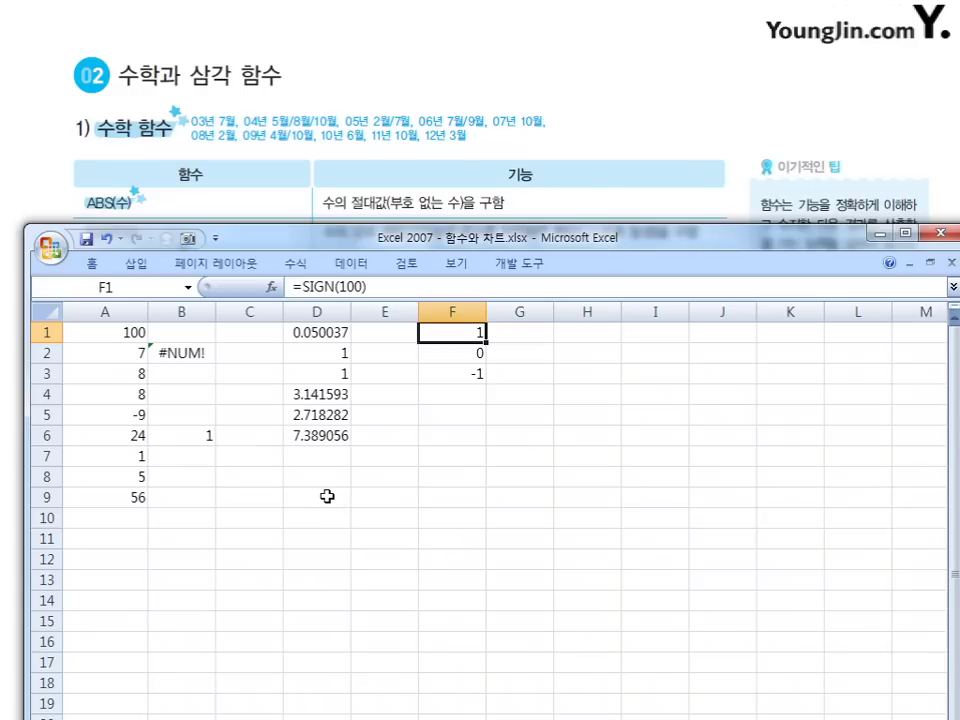
- Expand the ribbon, select cell G8 and collapse the ribbon again
double_click(103, 266)
click(520, 565)
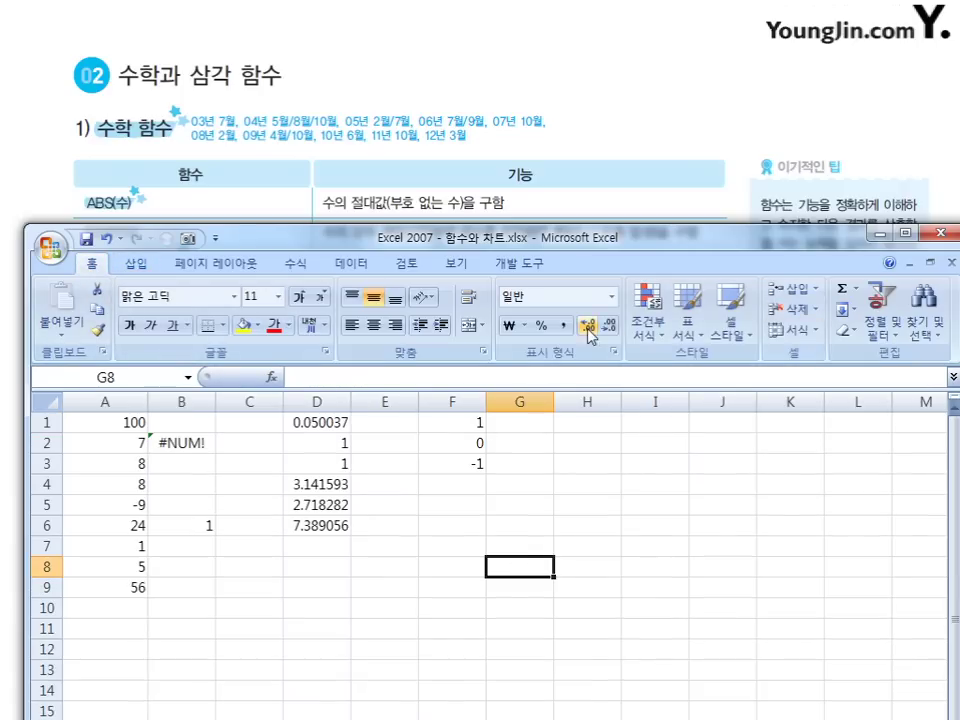
double_click(101, 266)
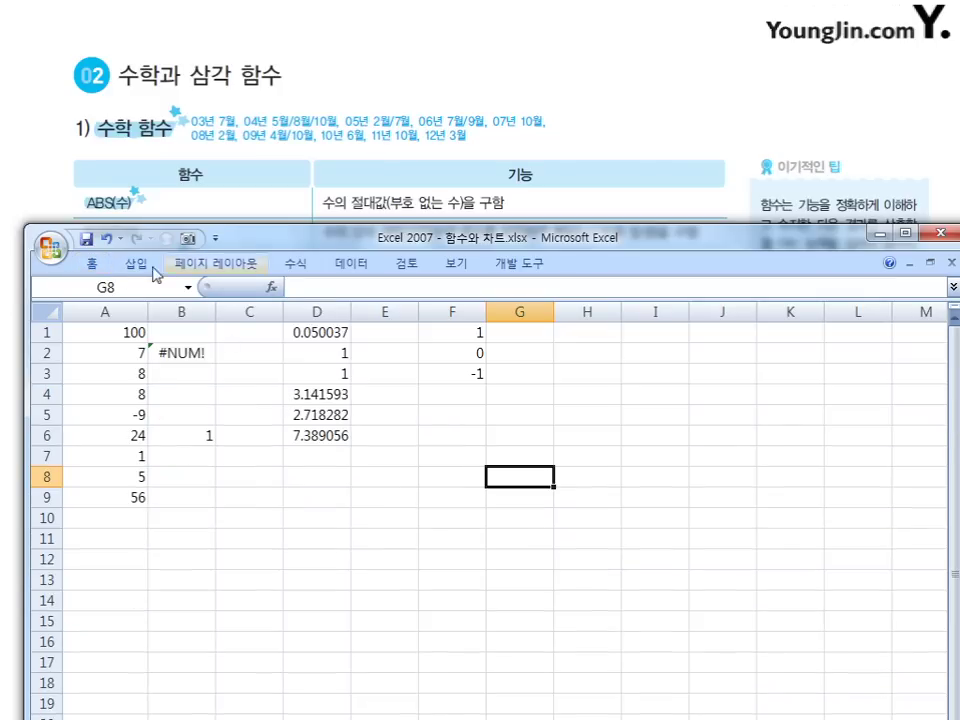
click(96, 265)
click(101, 264)
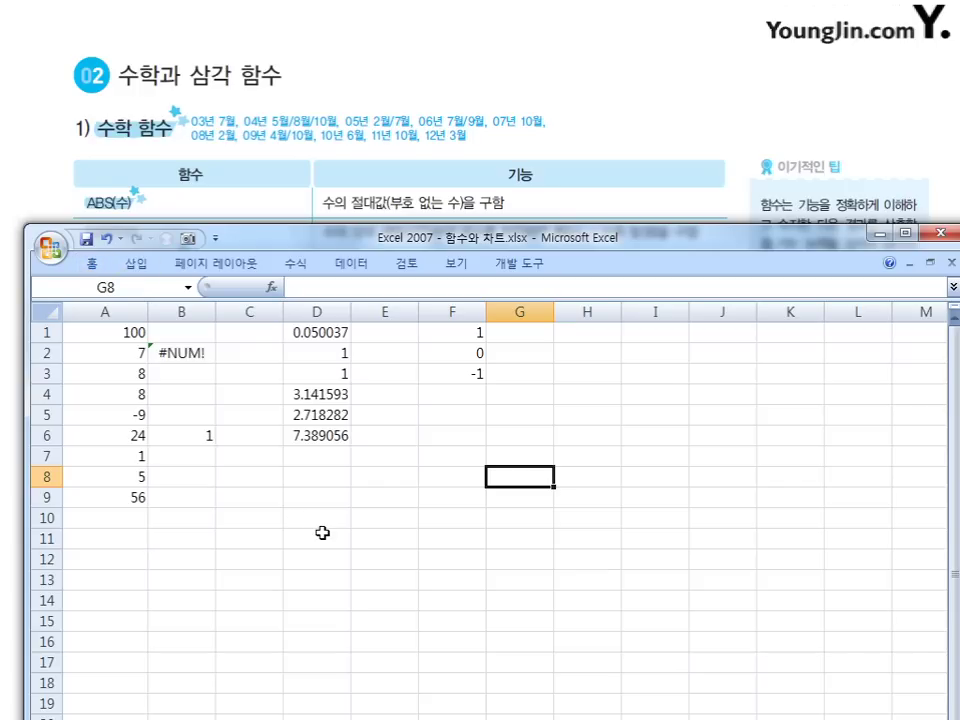
- Toggle the ribbon between expanded and minimized twice, ending with it minimized
key(ctrl+F1)
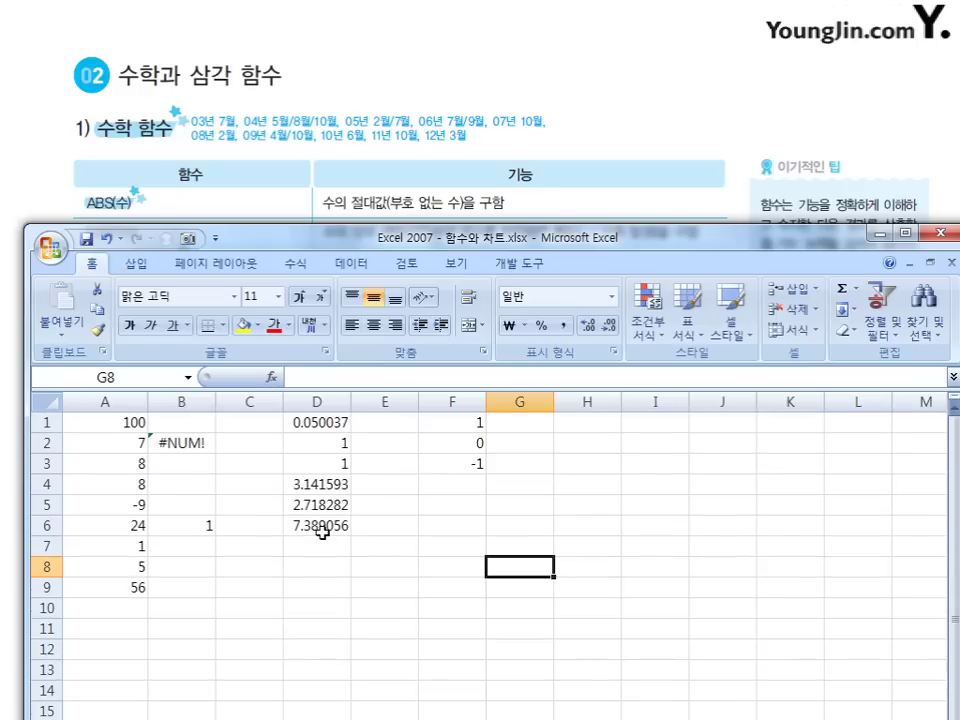
key(ctrl+F1)
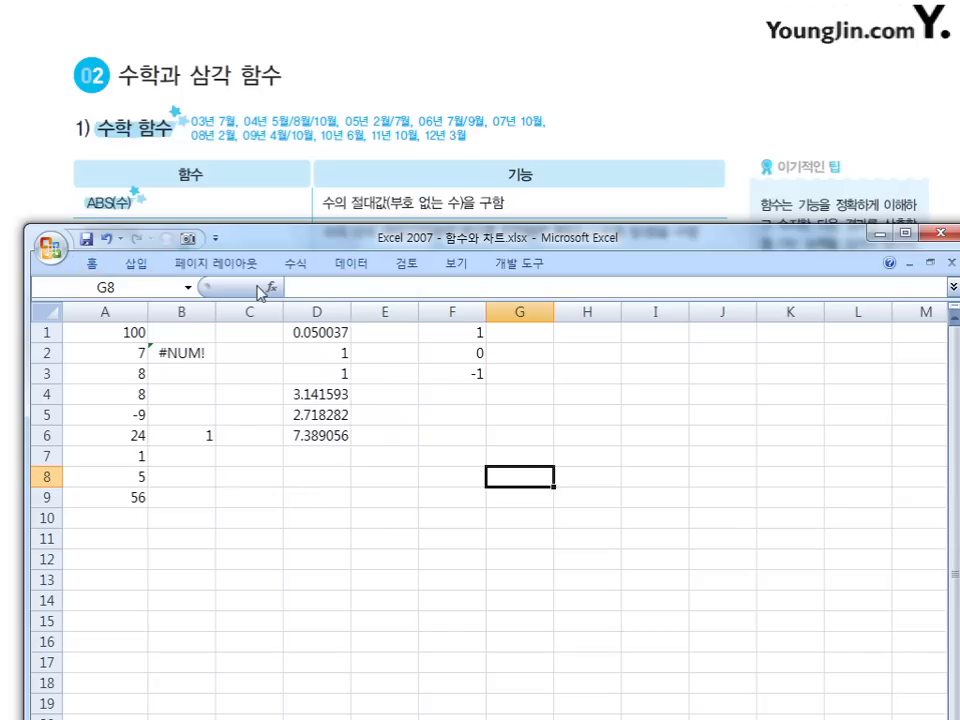
key(ctrl+F1)
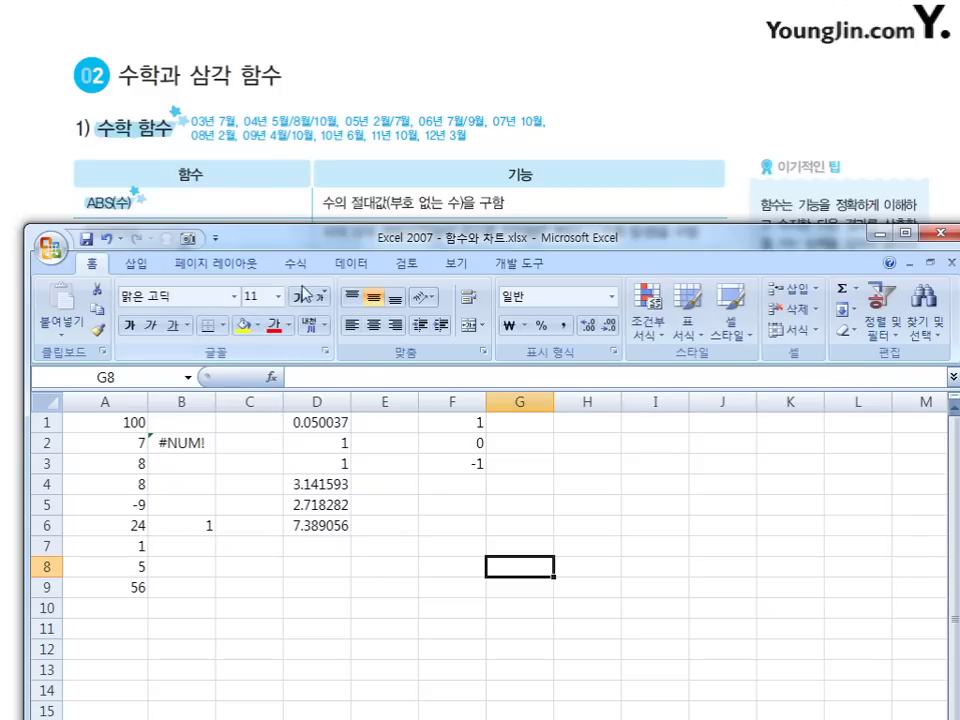
key(ctrl+F1)
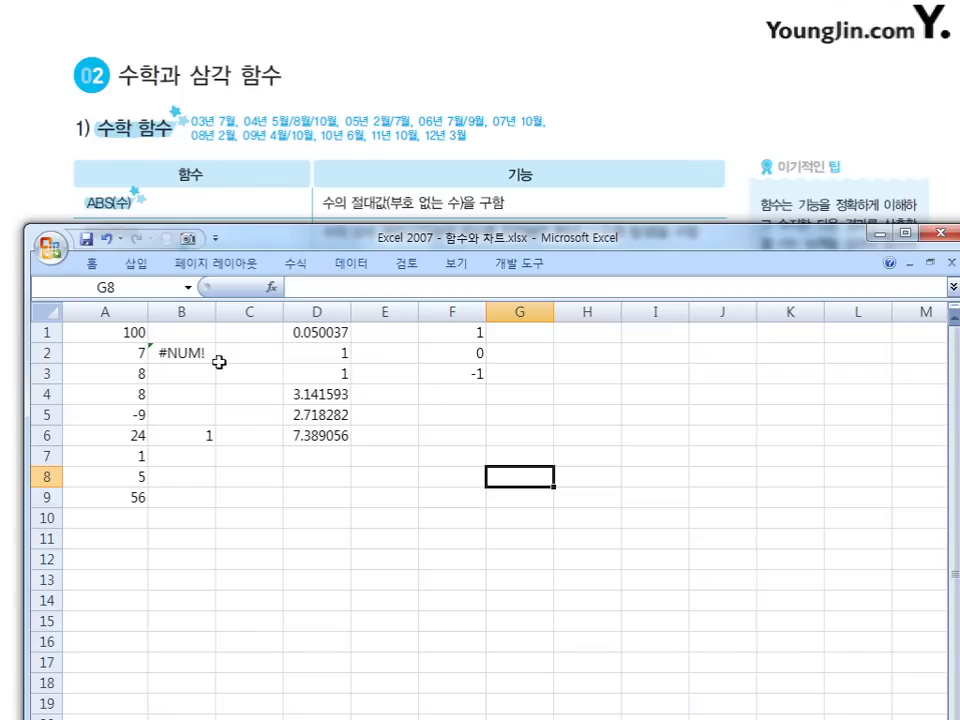
- Open the ABS formula in cell A1 for in-cell viewing, confirm it without changes and reselect A1
click(96, 336)
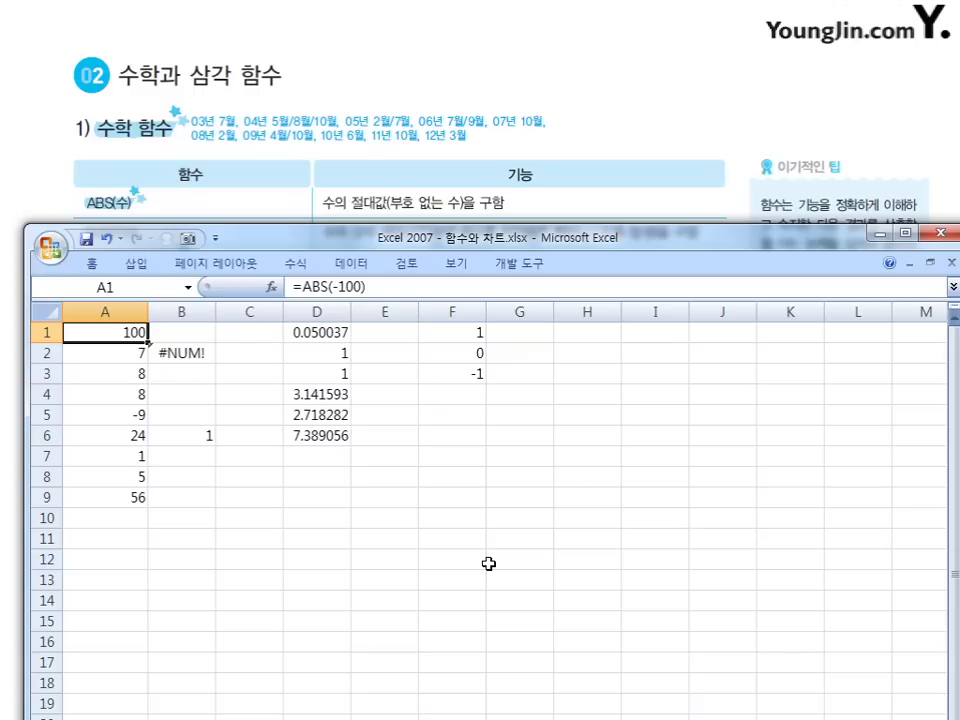
key(F2)
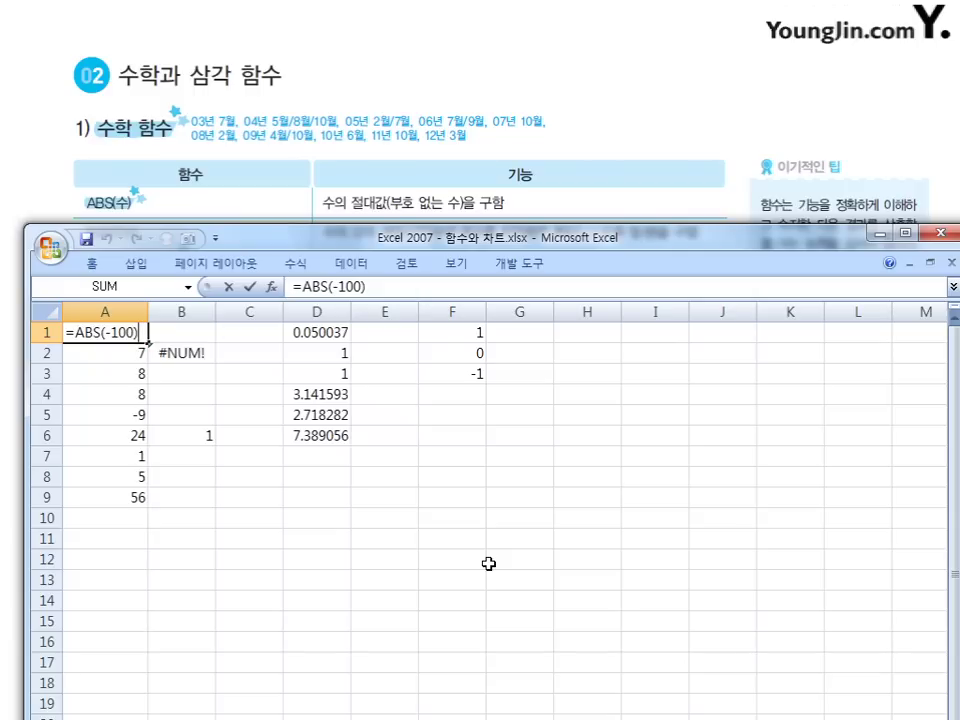
key(Return)
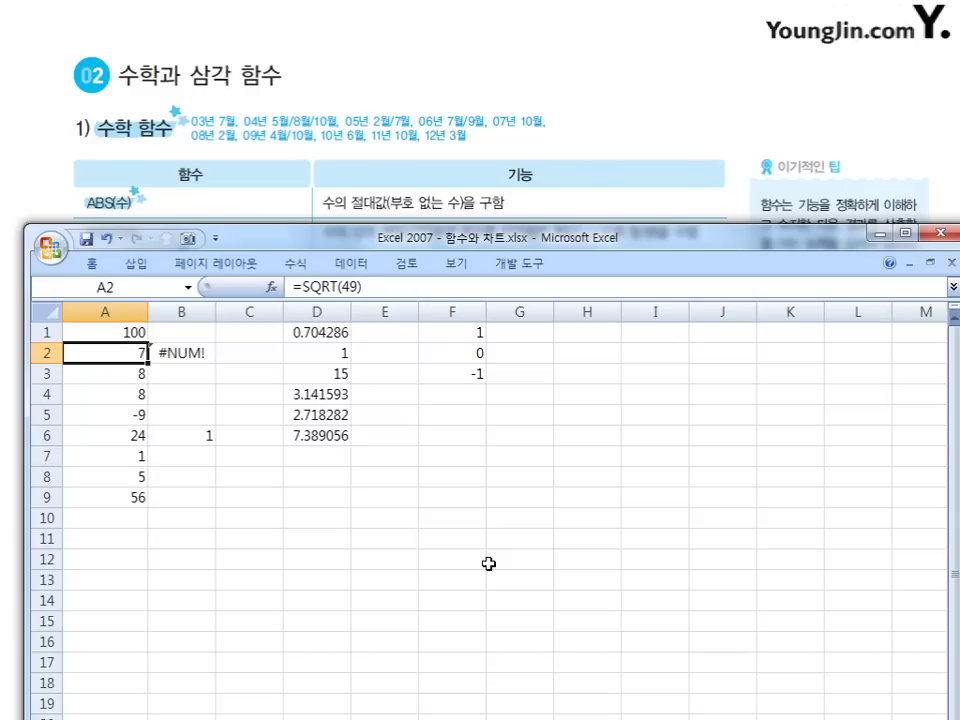
key(Up)
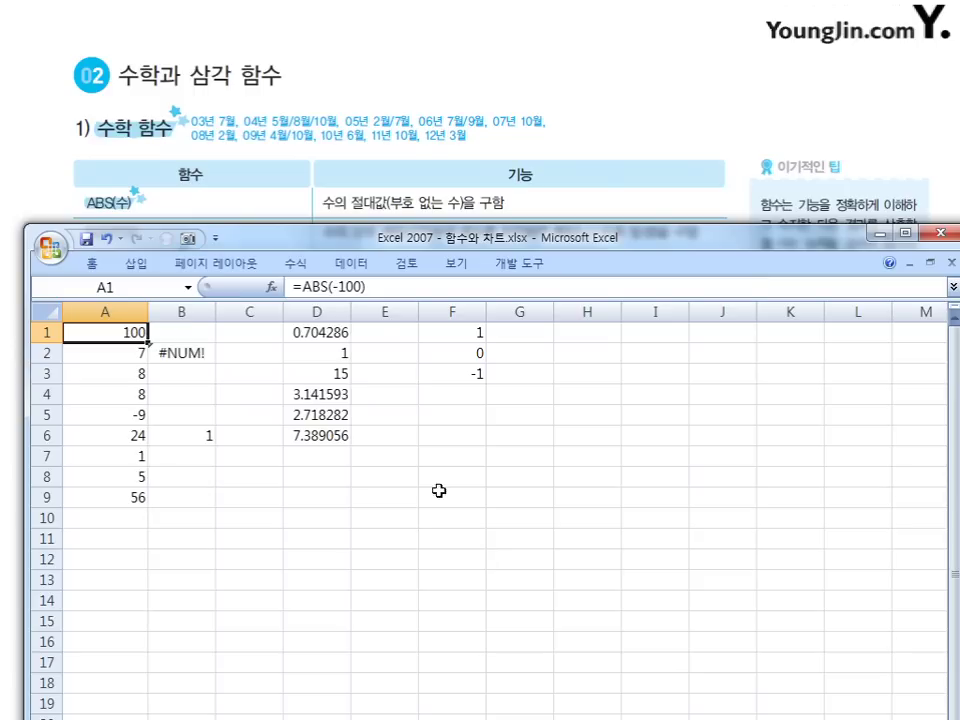
- Uncover the textbook's SQRT row, circle 양의 제곱근 and 음수 in red ink, correct #NULL! to a starred "NUM", and clear the ink
drag(349, 236, 350, 265)
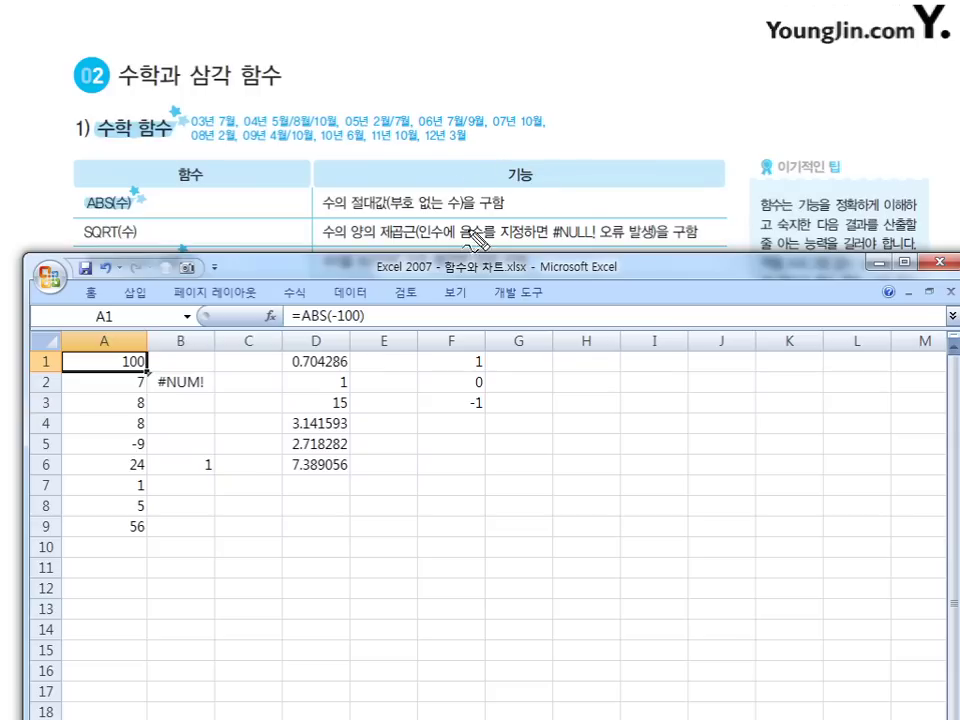
mouse_move(408, 234)
mouse_down()
mouse_move(340, 243)
mouse_move(385, 212)
mouse_move(405, 226)
mouse_up()
mouse_move(481, 222)
mouse_down()
mouse_move(460, 228)
mouse_move(467, 238)
mouse_up()
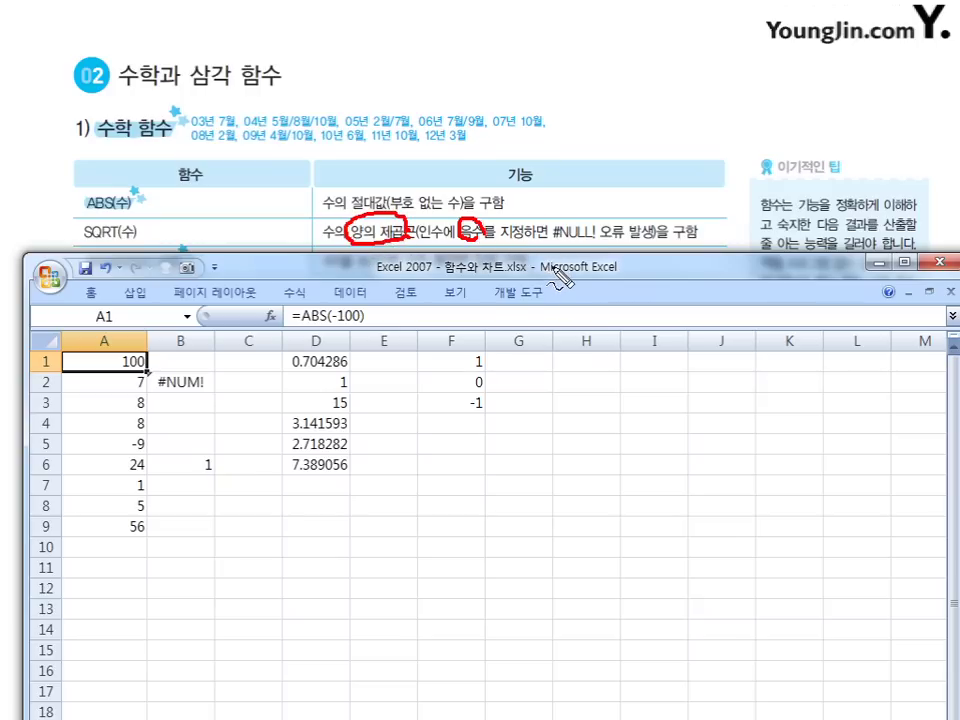
mouse_move(557, 212)
mouse_down()
mouse_move(574, 197)
mouse_move(589, 212)
mouse_move(604, 213)
mouse_move(610, 198)
mouse_move(626, 213)
mouse_up()
drag(562, 240, 594, 229)
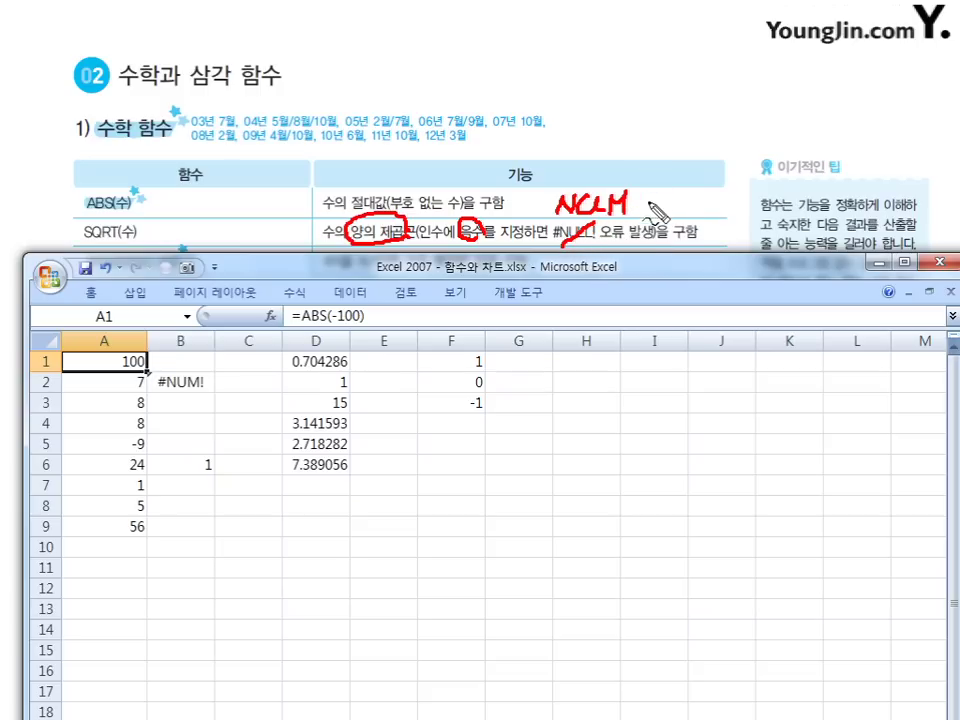
mouse_move(648, 172)
mouse_down()
mouse_move(640, 198)
mouse_move(655, 212)
mouse_up()
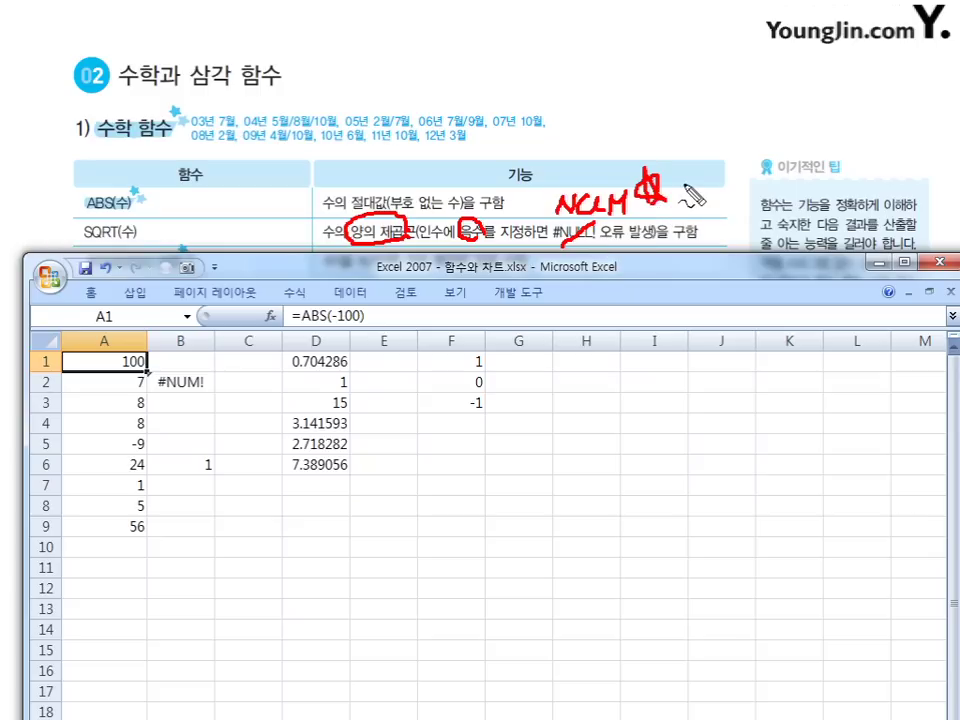
key(Escape)
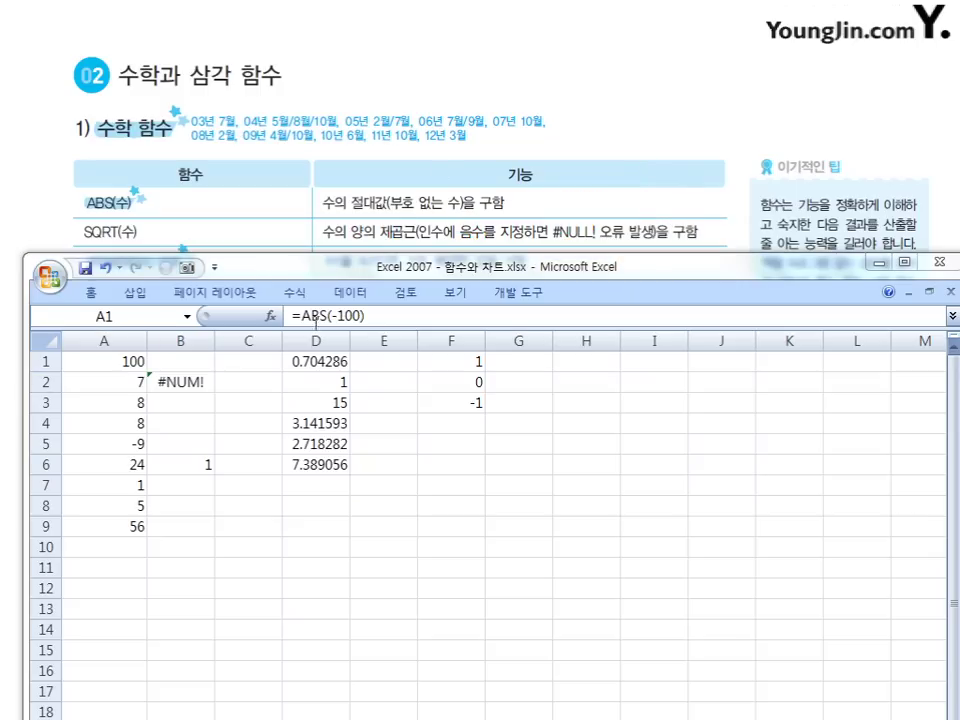
- Examine the ABS formula in cell A1 and the SQRT formulas in cells A2 and B2
key(F2)
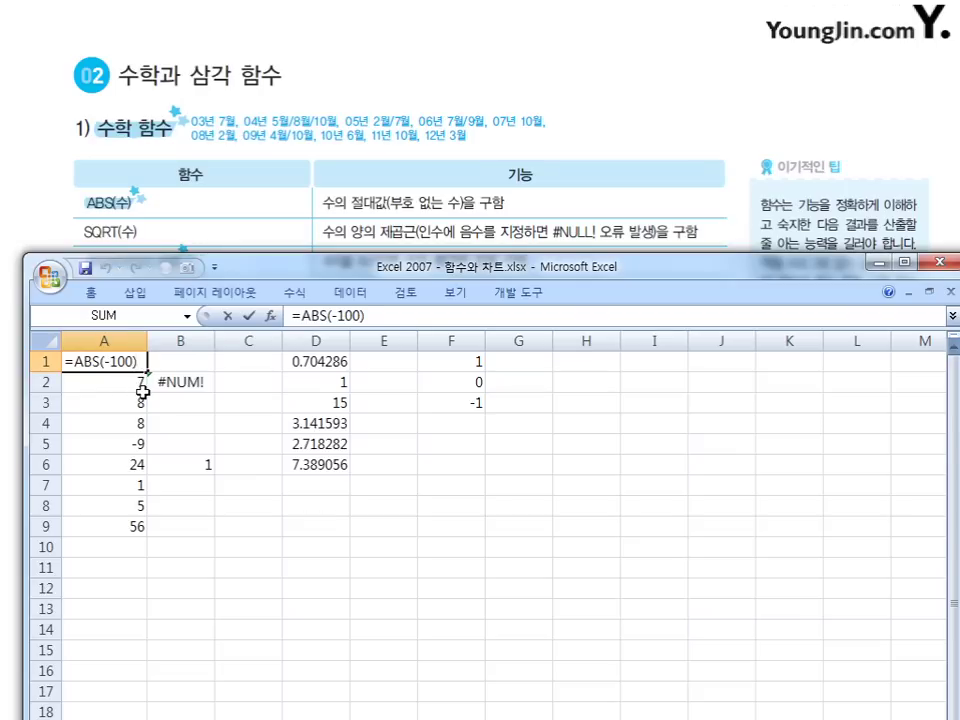
key(Return)
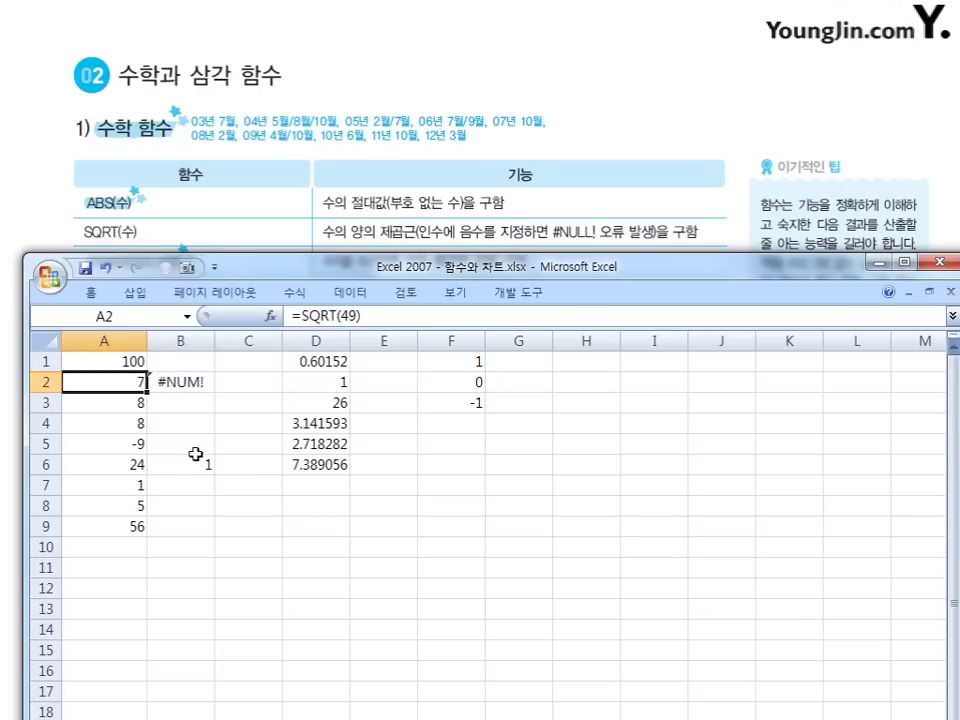
key(F2)
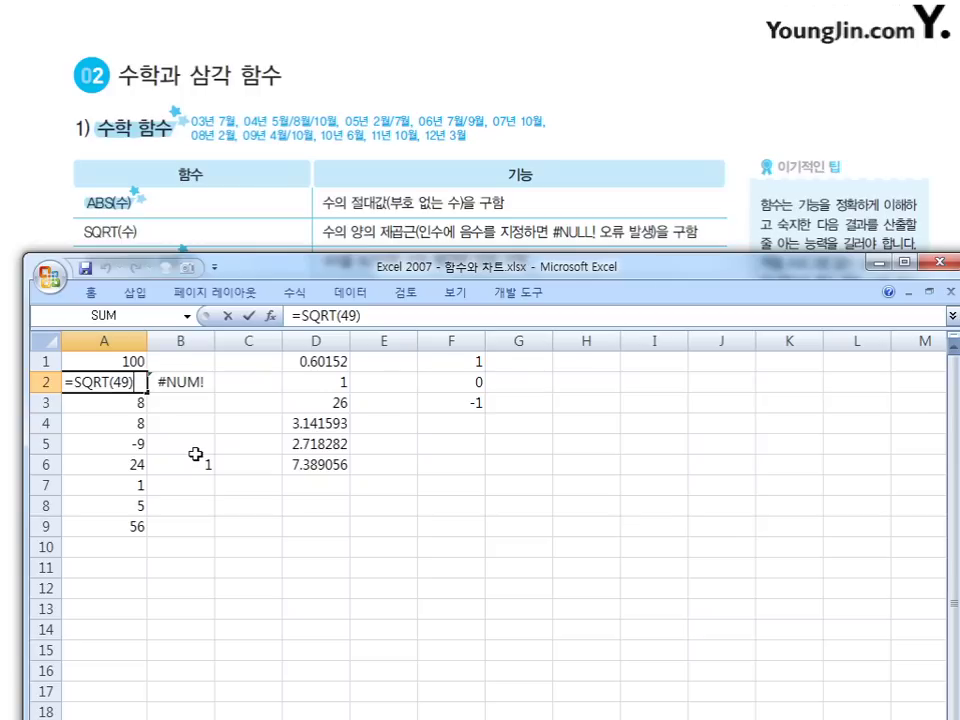
key(Return)
key(Up)
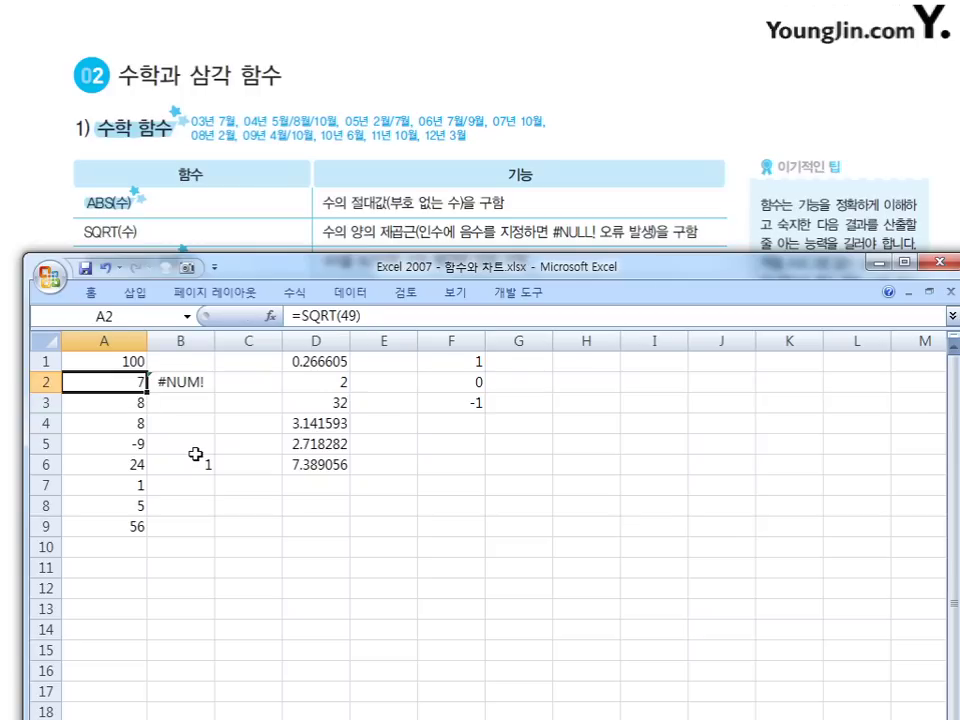
key(Right)
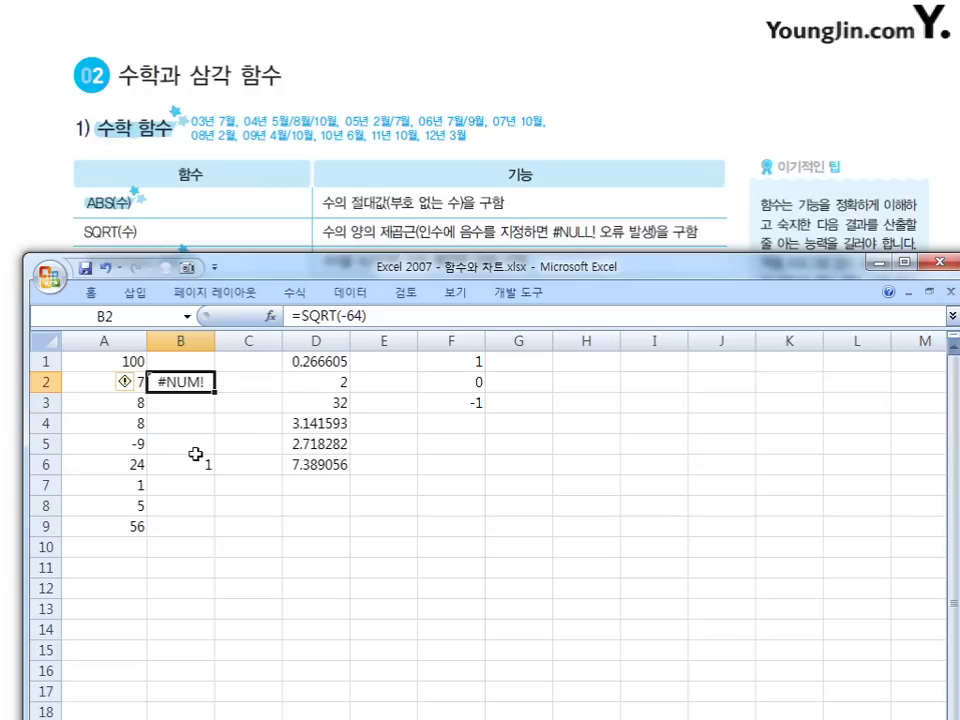
- Uncover the textbook's POWER row, circle 거듭 제곱 and the name POWER in red ink, and clear the ink
drag(407, 274, 405, 300)
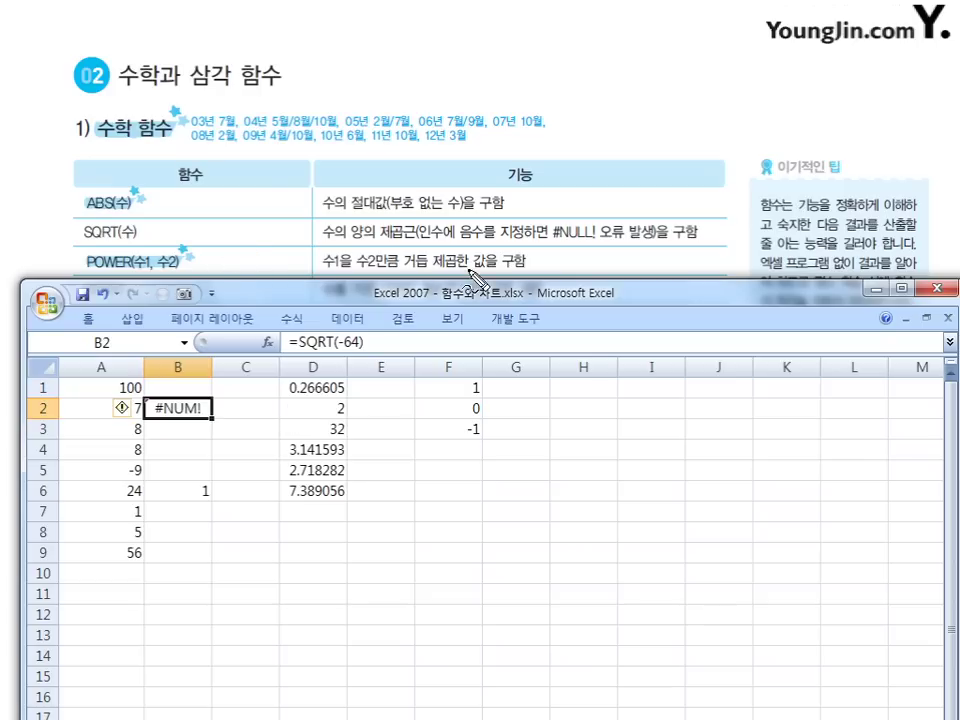
mouse_move(456, 269)
mouse_down()
mouse_move(434, 270)
mouse_move(454, 274)
mouse_up()
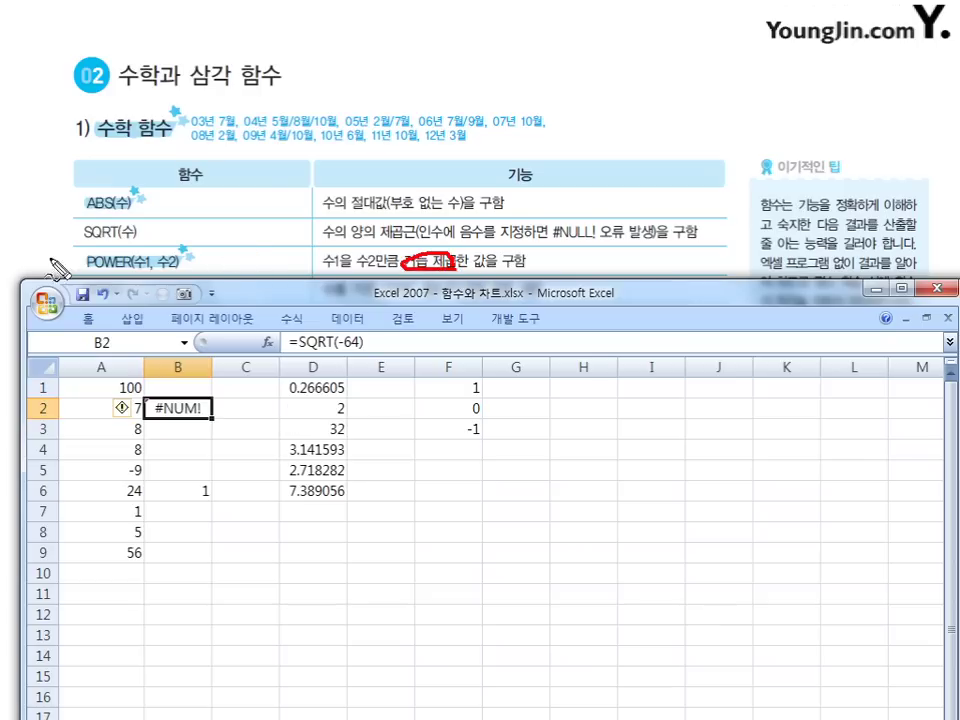
mouse_move(118, 279)
mouse_down()
mouse_move(92, 268)
mouse_move(122, 262)
mouse_up()
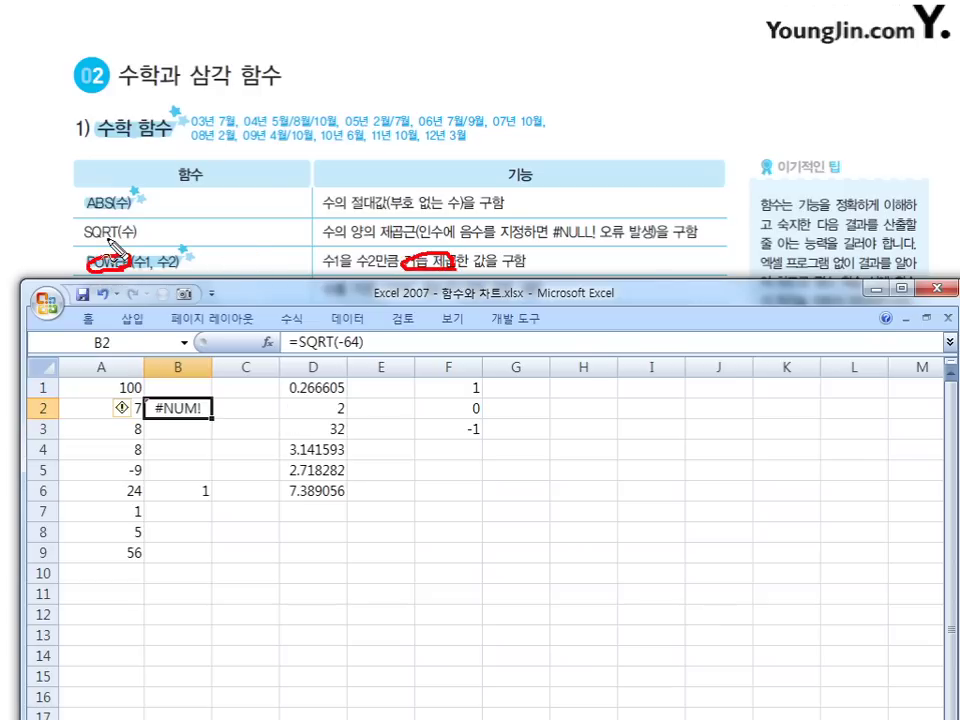
key(Escape)
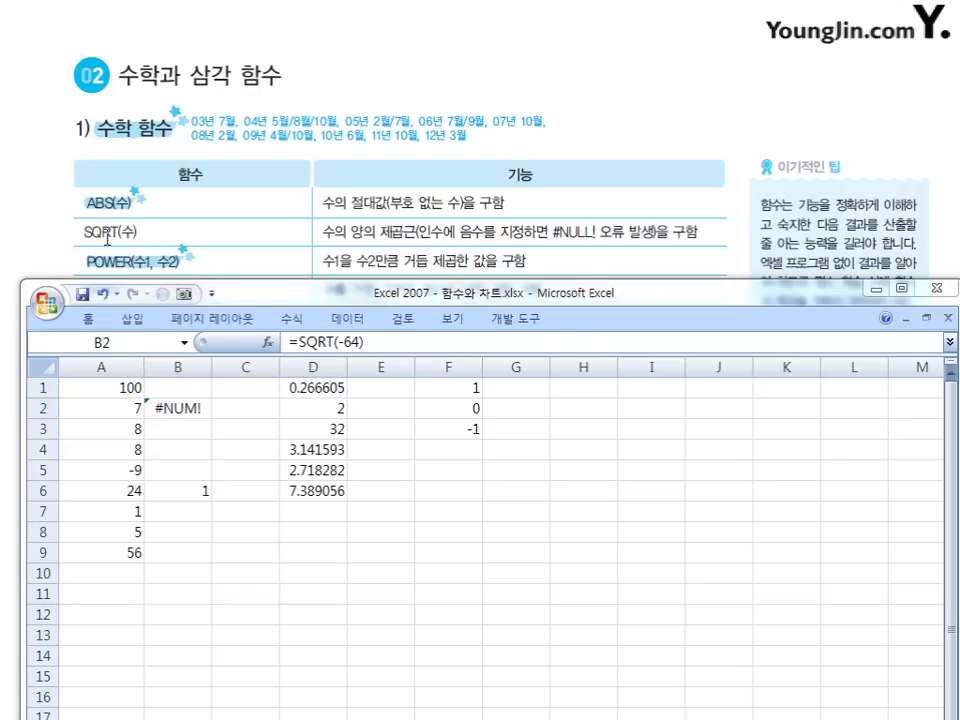
- Open the POWER formula in cell A3 for in-cell viewing and confirm it without changes
click(118, 428)
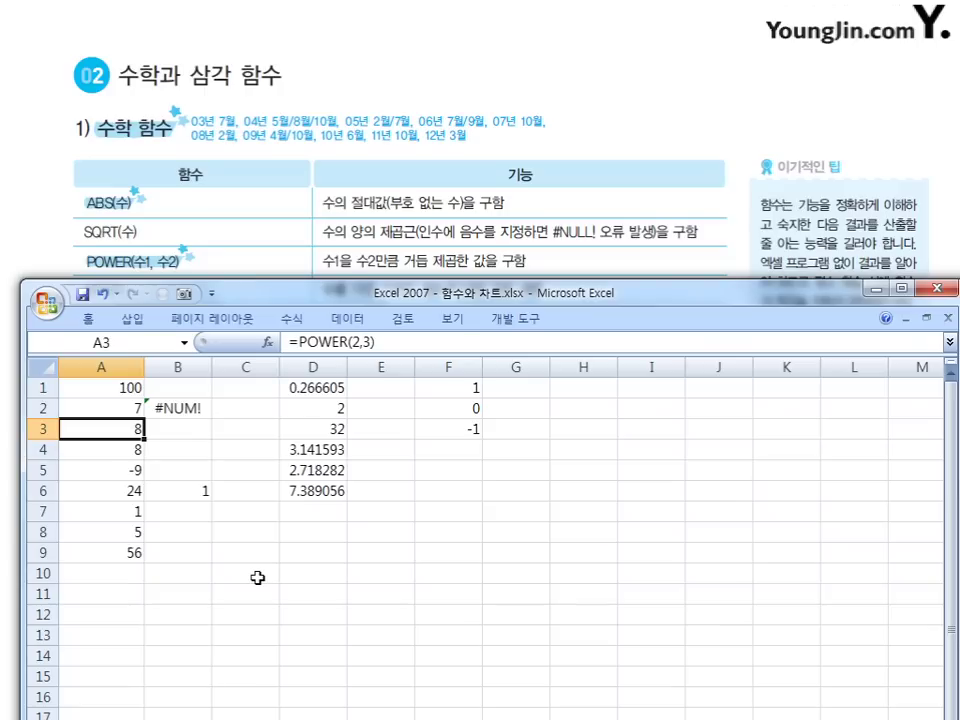
key(F2)
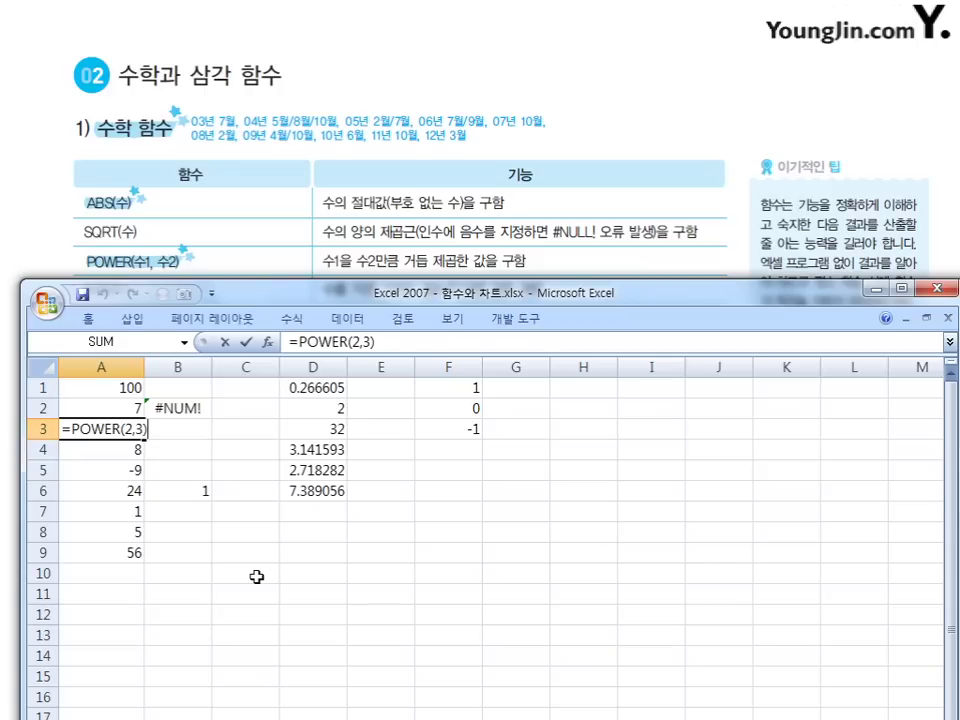
key(Return)
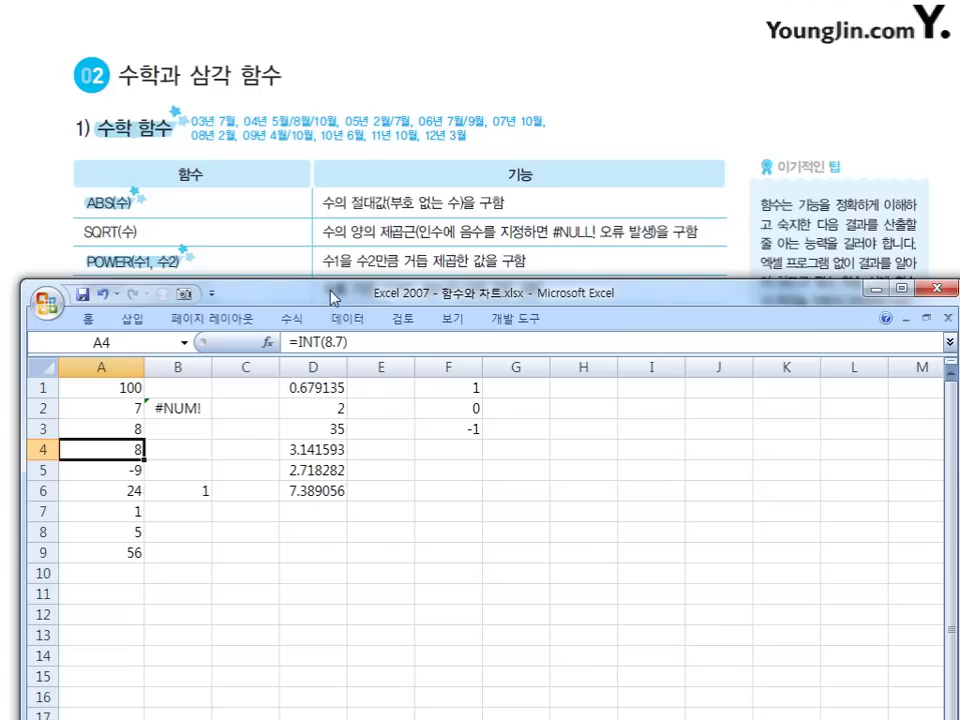
- Uncover the textbook's INT row, circle 정수 and write "integer" with "int" underlined in red ink, and clear the ink
drag(333, 297, 330, 325)
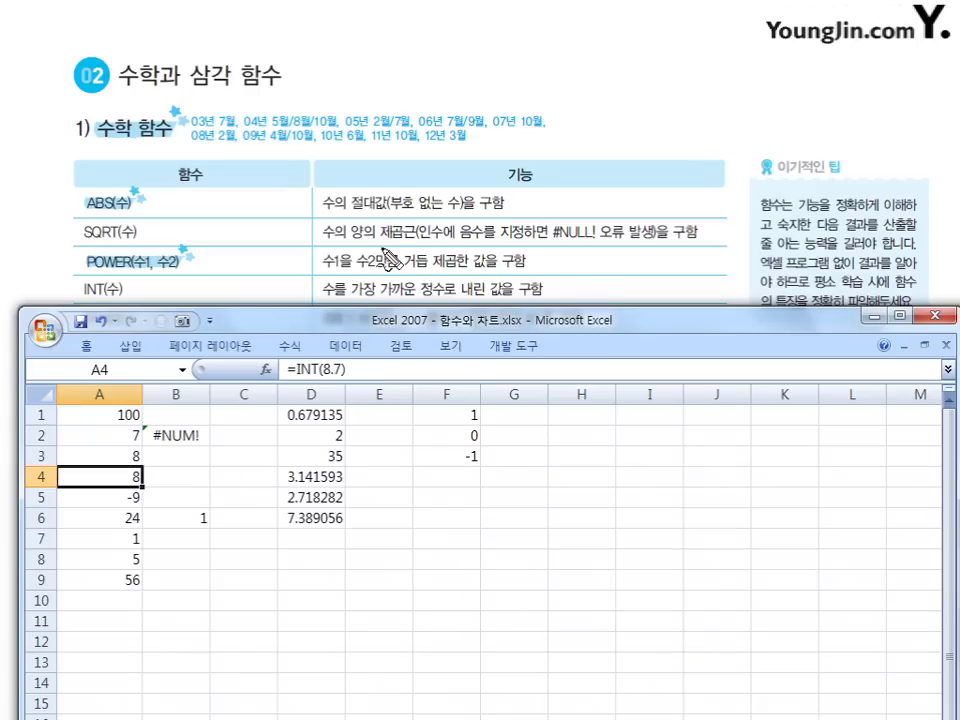
mouse_move(447, 305)
mouse_down()
mouse_move(428, 298)
mouse_move(445, 279)
mouse_up()
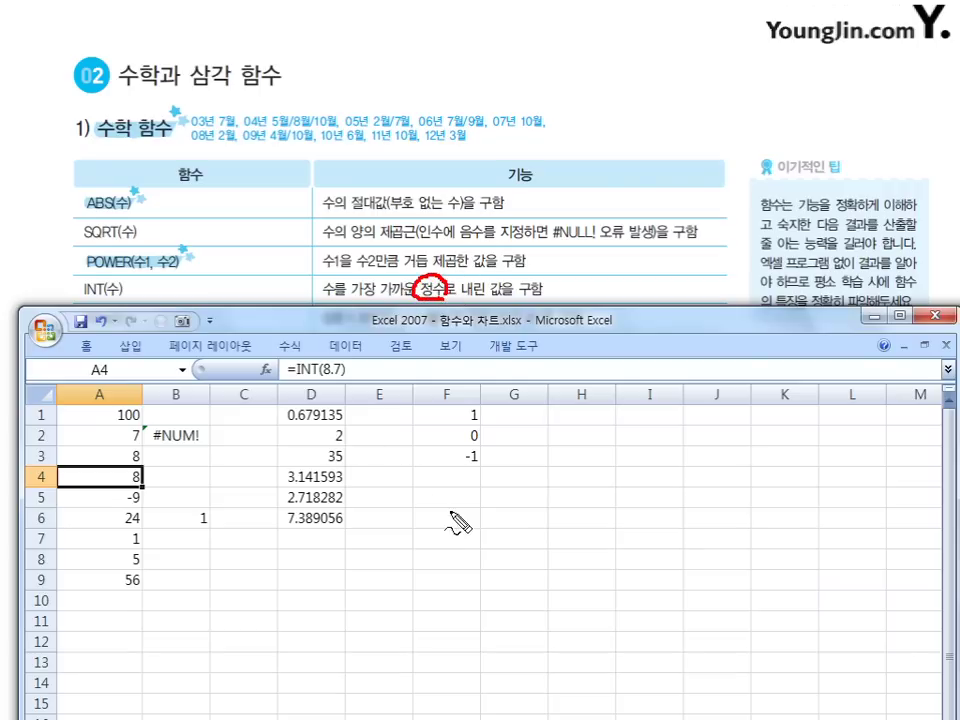
mouse_move(442, 515)
mouse_down()
mouse_move(452, 530)
mouse_move(602, 488)
mouse_up()
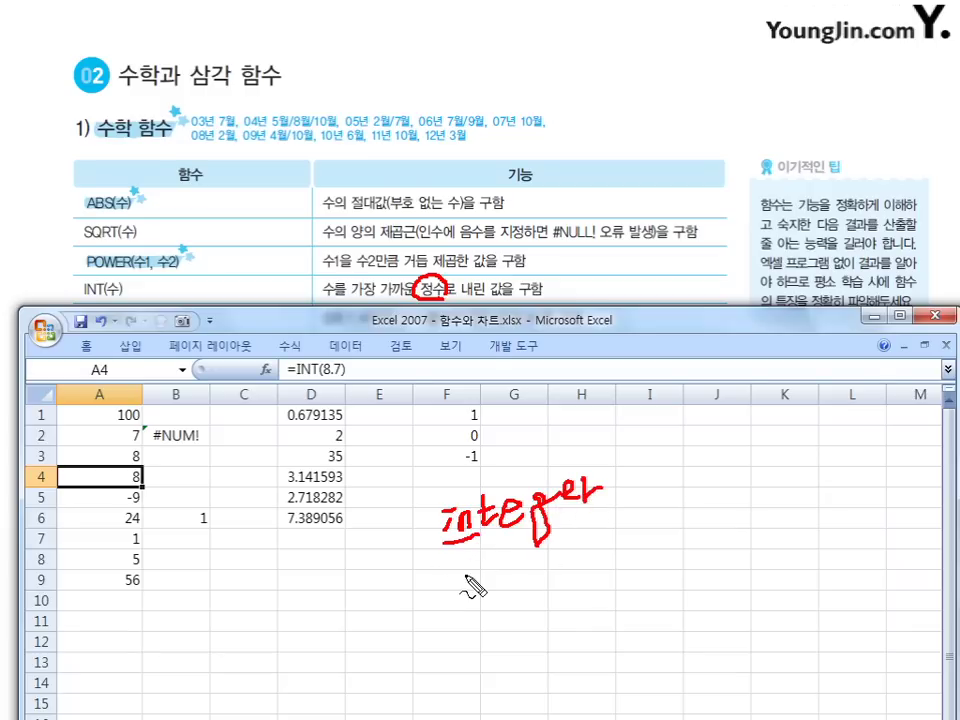
drag(441, 543, 481, 539)
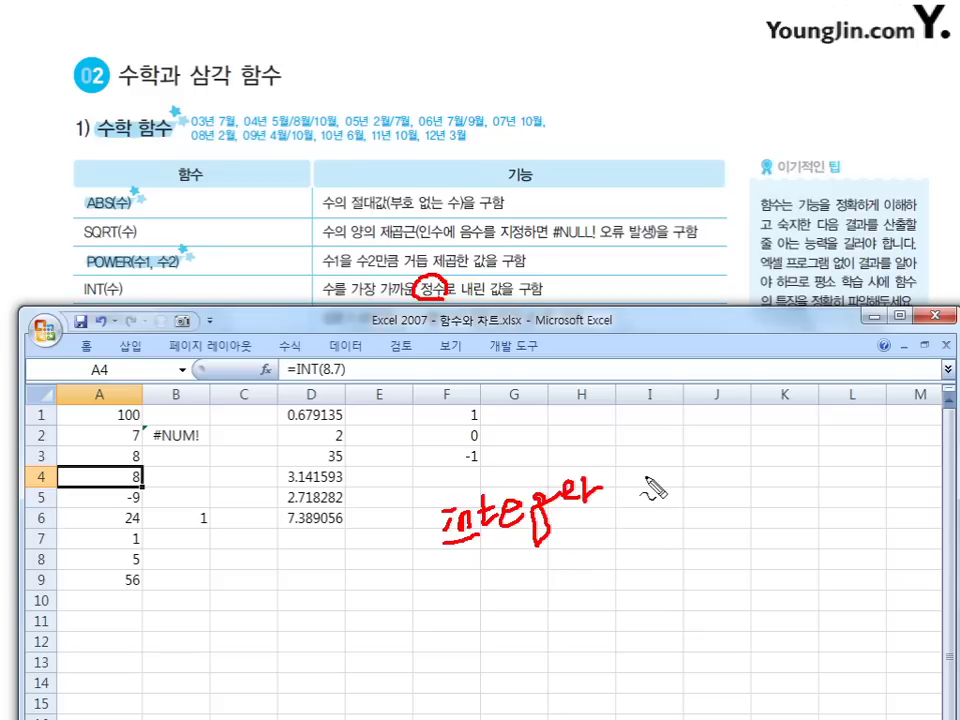
key(Escape)
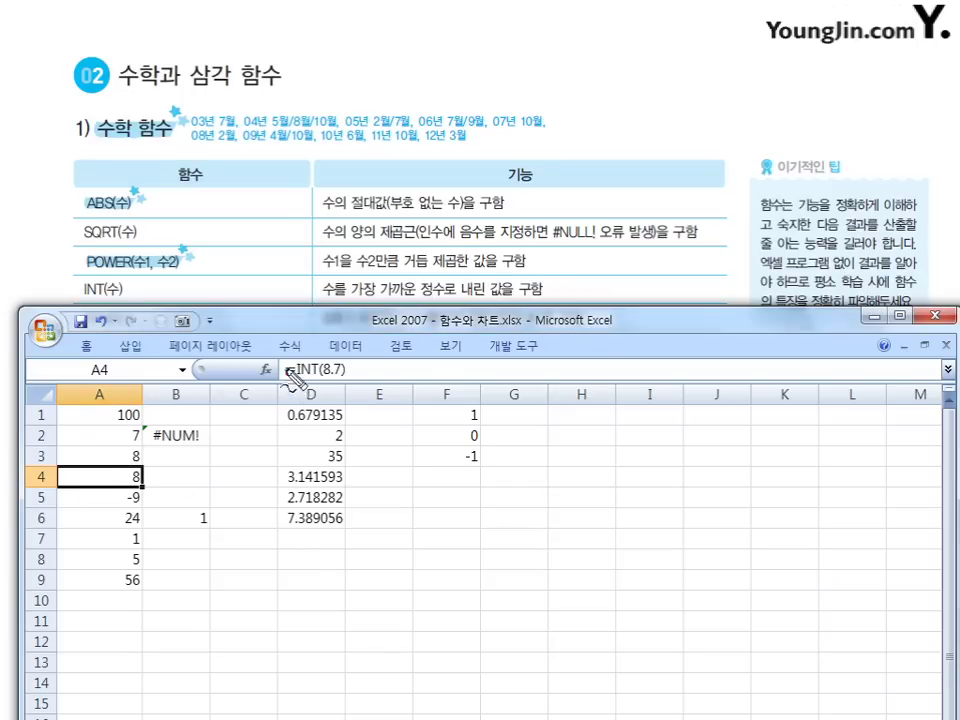
- Mark A4's INT formula in red ink, write "8.7" with an up arrow above a line and an underlined "8" below, and clear the ink
mouse_move(298, 378)
mouse_down()
mouse_move(397, 386)
mouse_move(389, 382)
mouse_move(426, 399)
mouse_move(452, 357)
mouse_move(459, 369)
mouse_up()
click(406, 396)
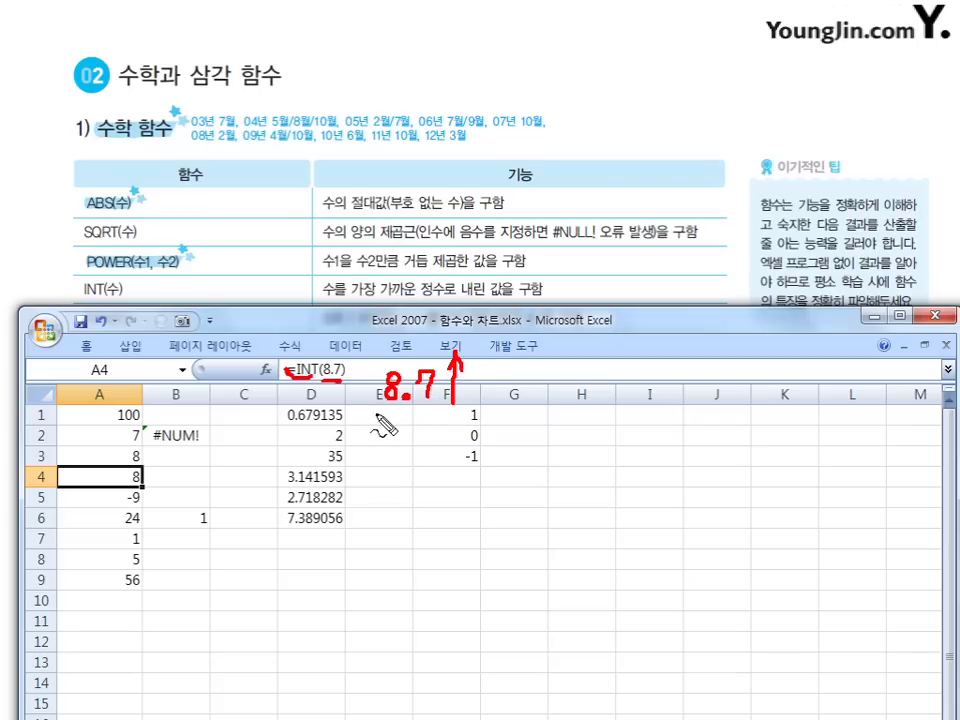
drag(373, 410, 472, 401)
mouse_move(396, 428)
mouse_down()
mouse_move(390, 452)
mouse_move(393, 438)
mouse_up()
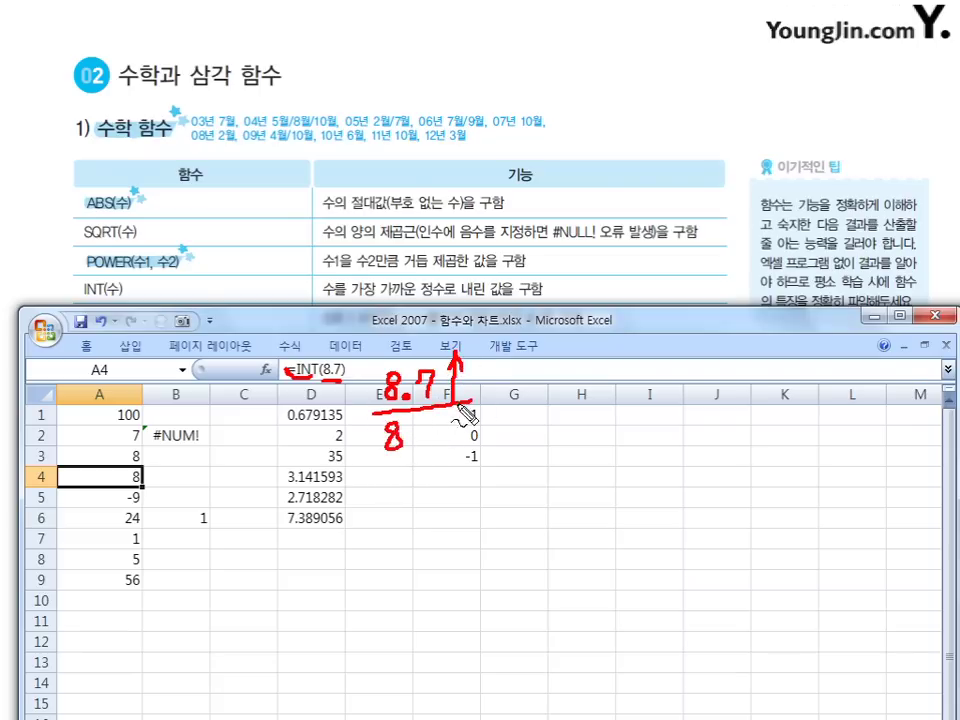
drag(383, 460, 404, 463)
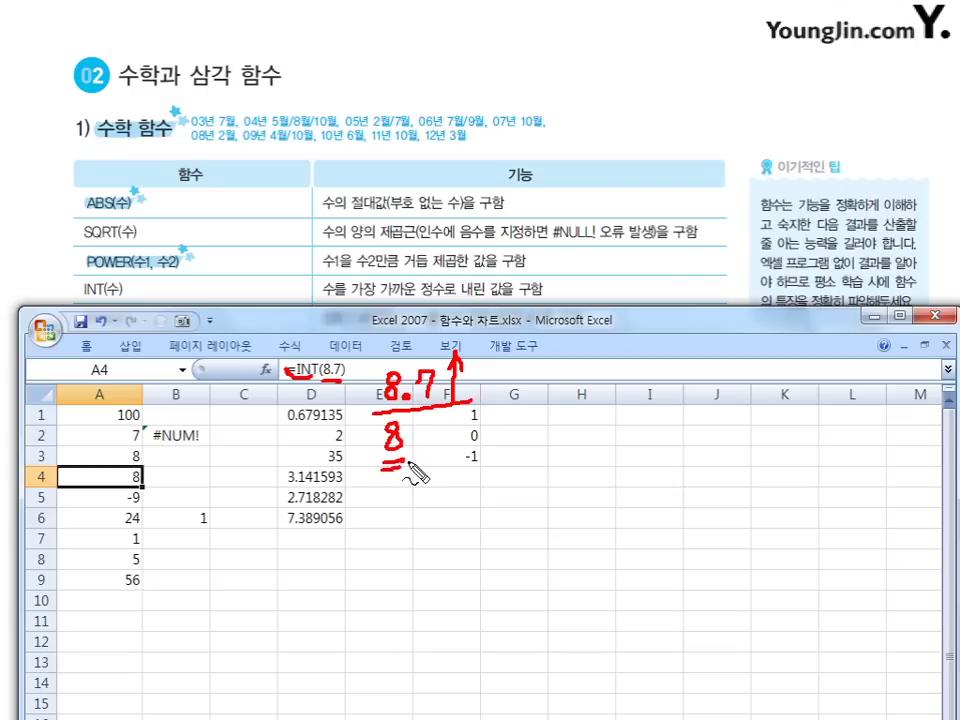
mouse_move(355, 404)
mouse_down()
mouse_move(345, 440)
mouse_move(380, 438)
mouse_up()
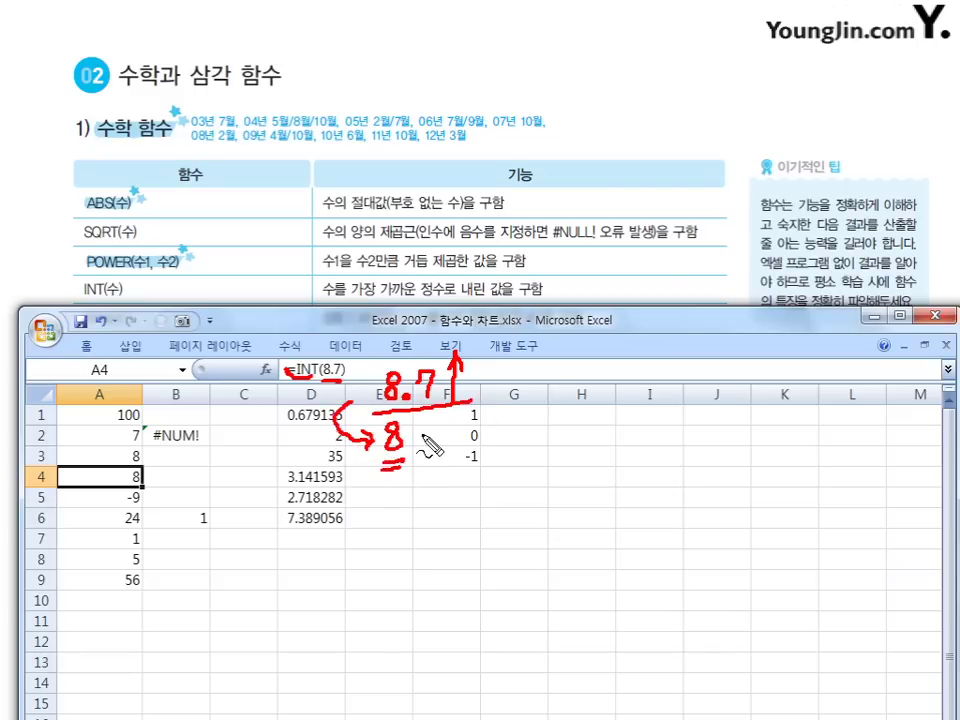
key(Escape)
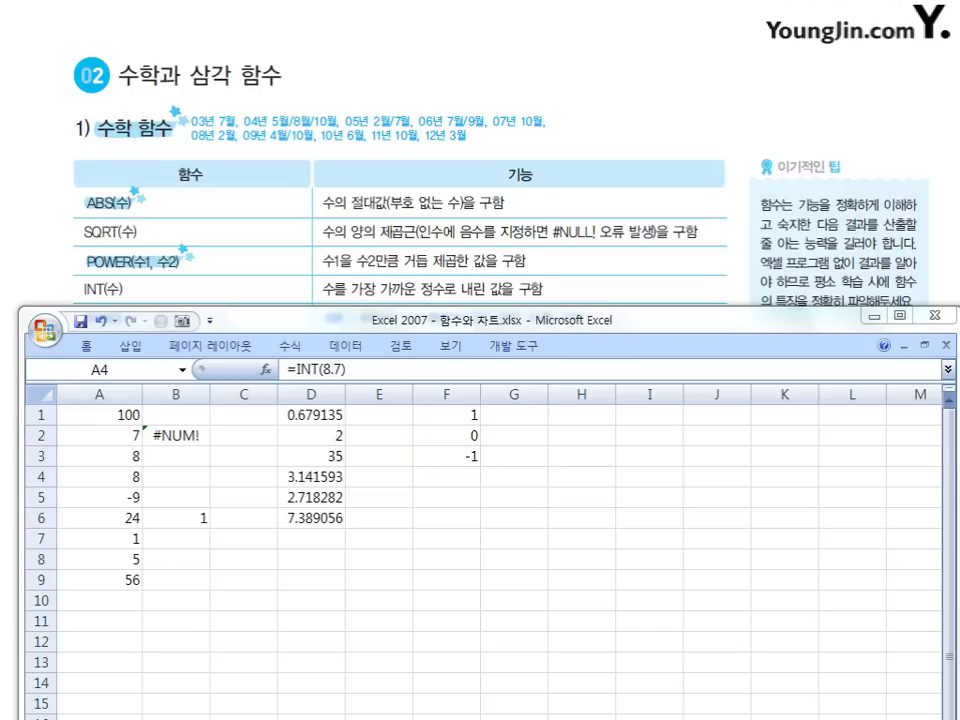
- Select cell A5 and write "-8.7" in red ink over the sheet, with a circled "-8" beside it and "-9" below
click(119, 500)
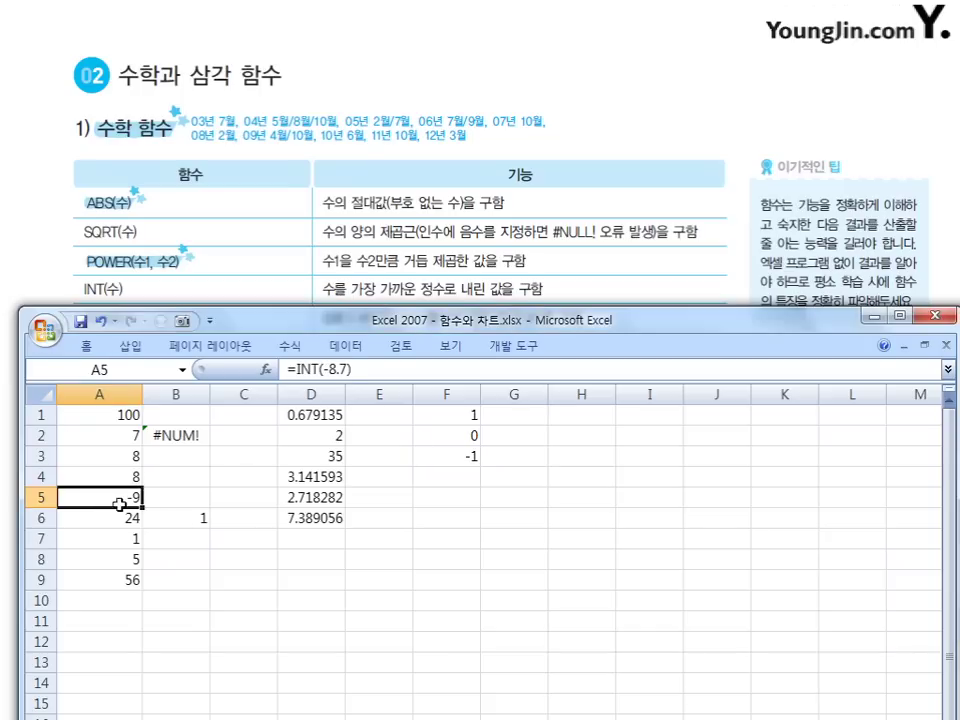
key(ctrl+2)
mouse_move(370, 408)
mouse_down()
mouse_move(406, 413)
mouse_move(445, 383)
mouse_move(439, 420)
mouse_up()
click(418, 415)
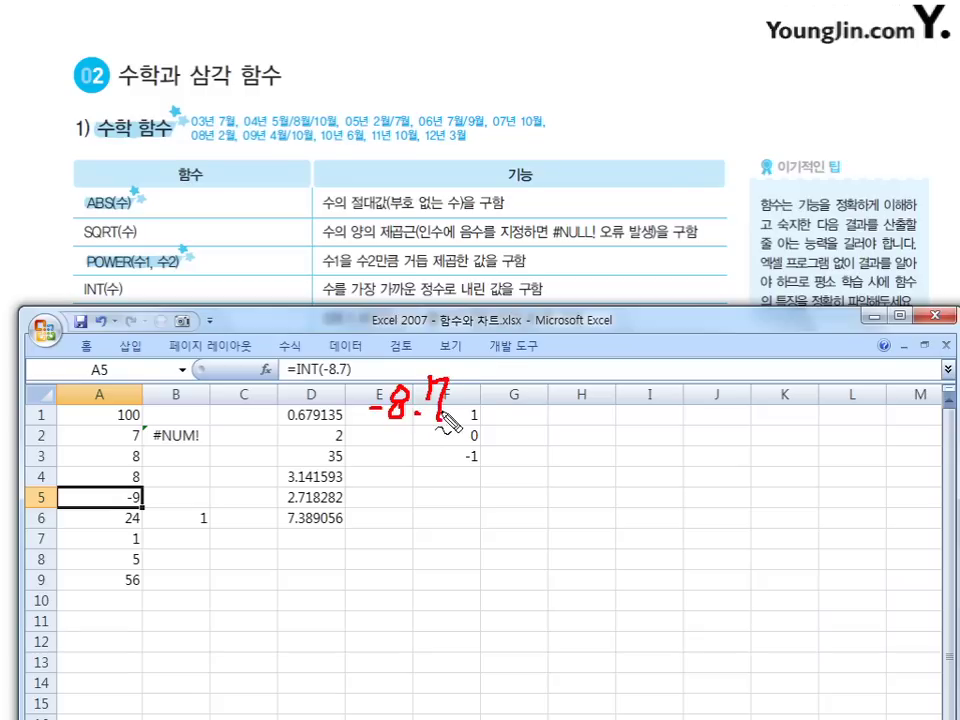
mouse_move(510, 399)
mouse_down()
mouse_move(535, 397)
mouse_move(545, 412)
mouse_move(515, 420)
mouse_up()
drag(556, 370, 558, 400)
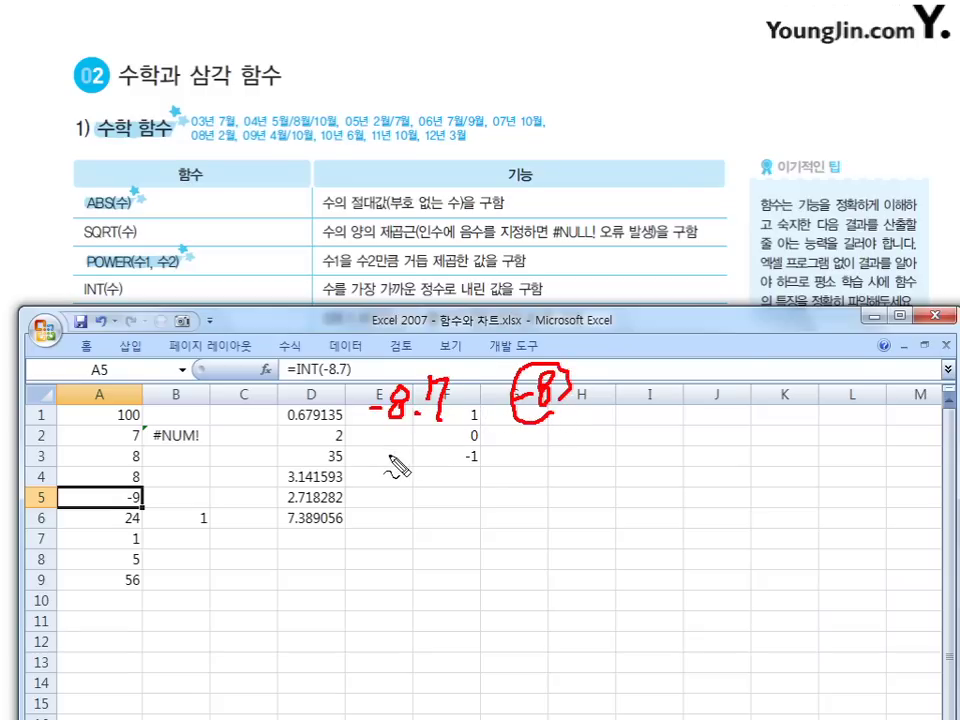
mouse_move(384, 477)
mouse_down()
mouse_move(422, 462)
mouse_move(408, 504)
mouse_up()
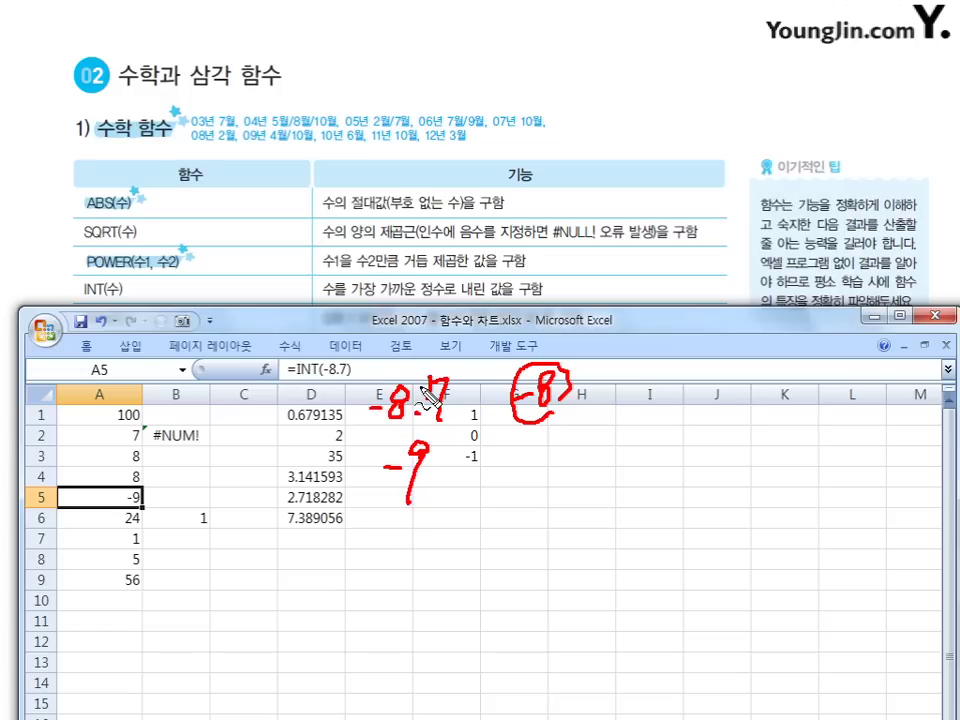
- Clear the ink, reselect A5 and uncover the textbook's RAND row, circle 0과 1 사이 and 난수, underline the bracketed explanation, and clear the marks
key(Escape)
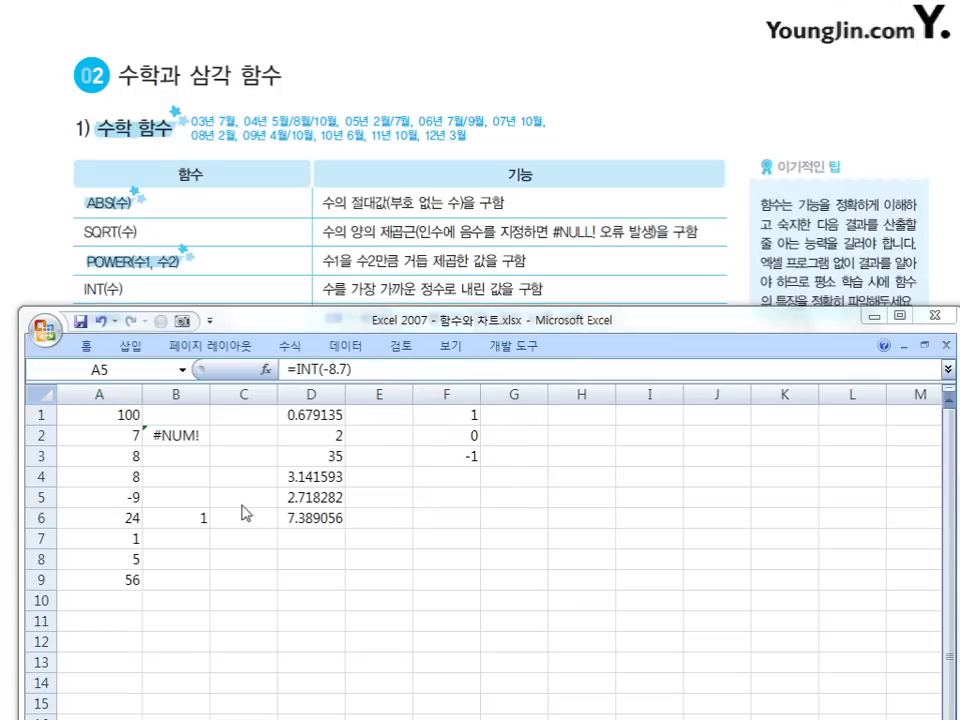
click(120, 495)
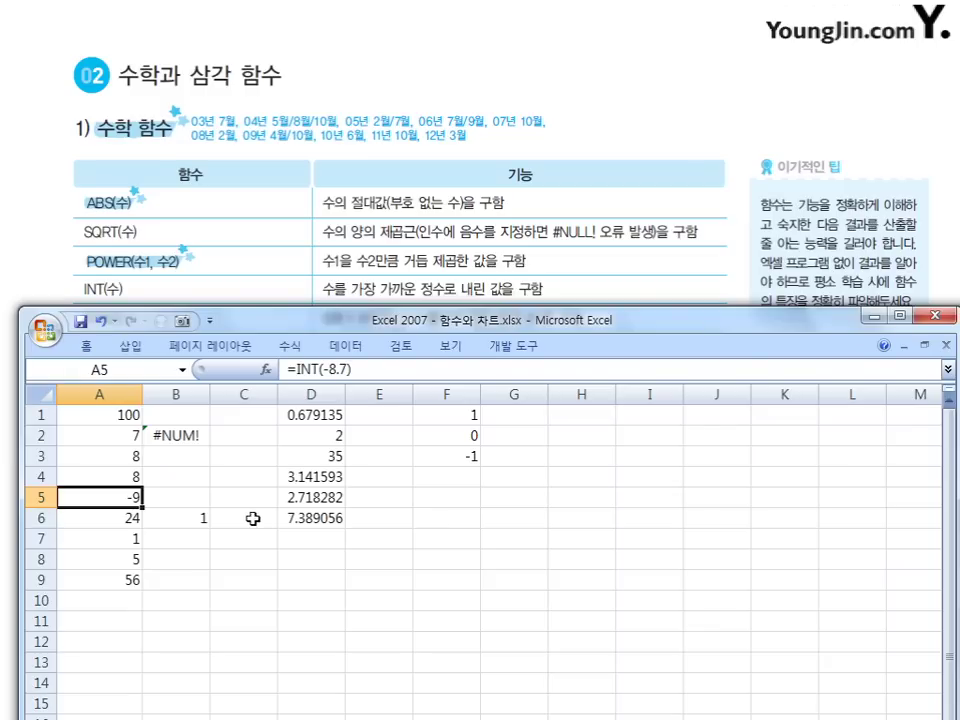
drag(285, 328, 287, 362)
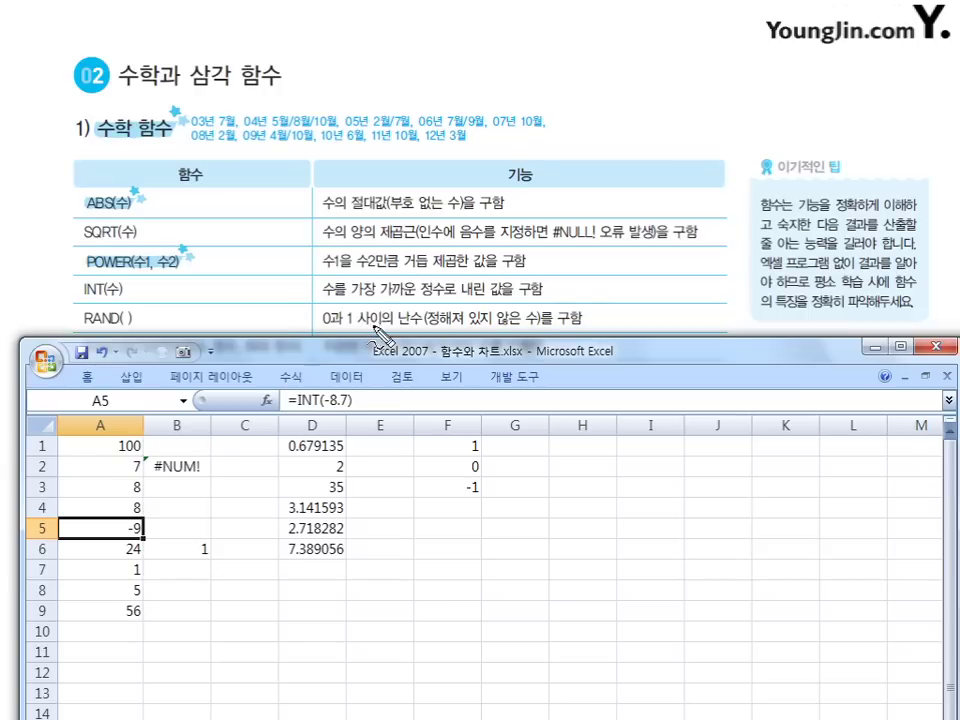
mouse_move(385, 312)
mouse_down()
mouse_move(316, 318)
mouse_move(370, 330)
mouse_move(384, 314)
mouse_move(418, 318)
mouse_move(412, 328)
mouse_move(541, 327)
mouse_up()
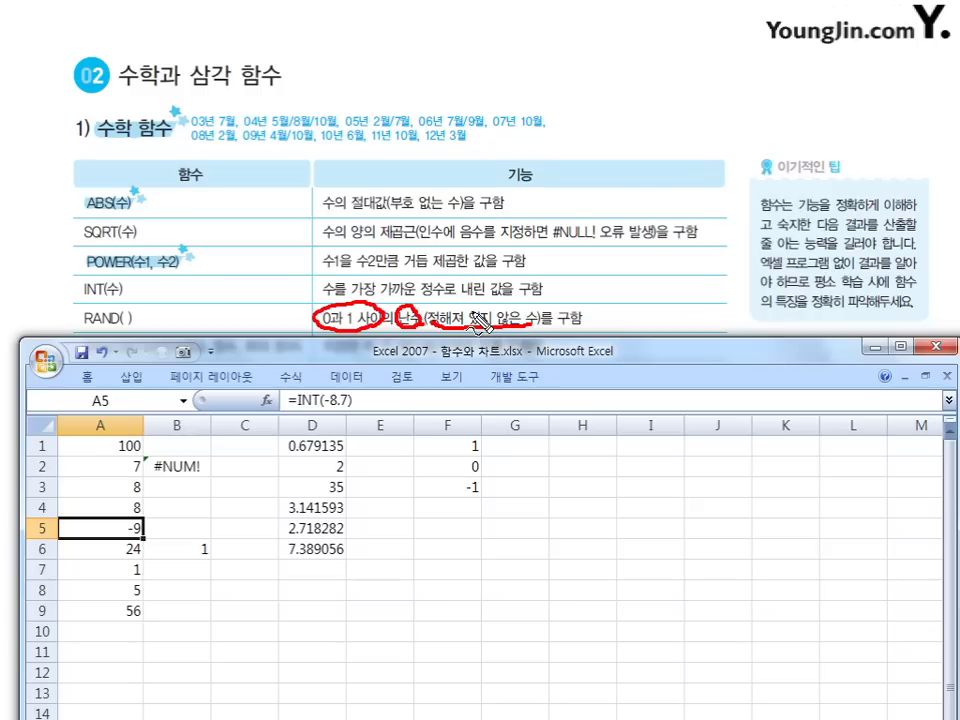
key(Escape)
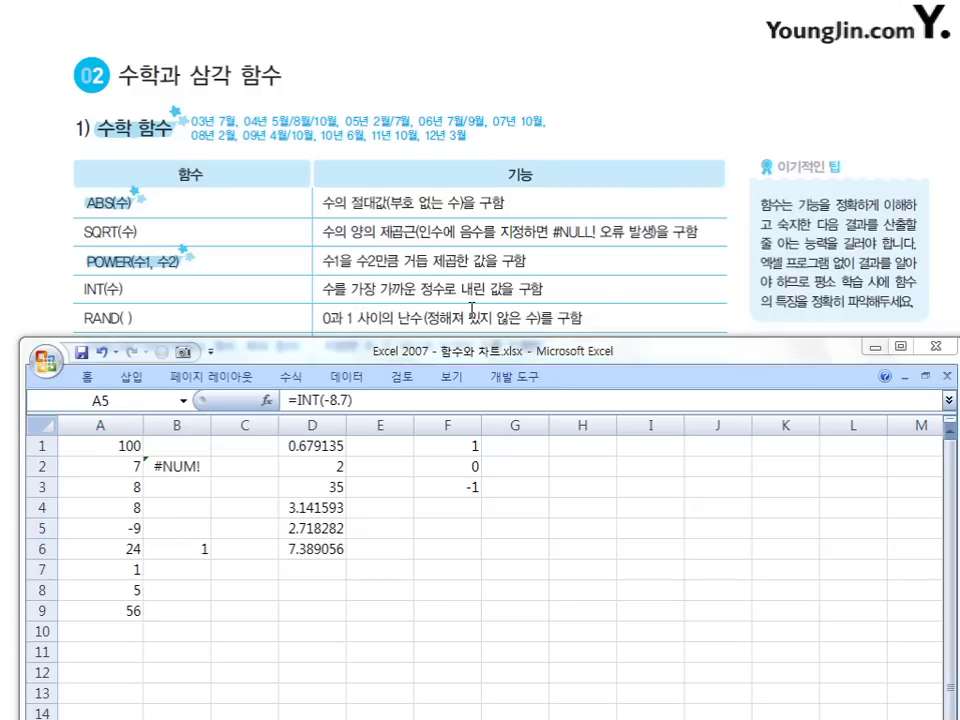
- Open the RAND formula in cell D1 for in-cell viewing, add a space between its empty parentheses and confirm it
click(315, 446)
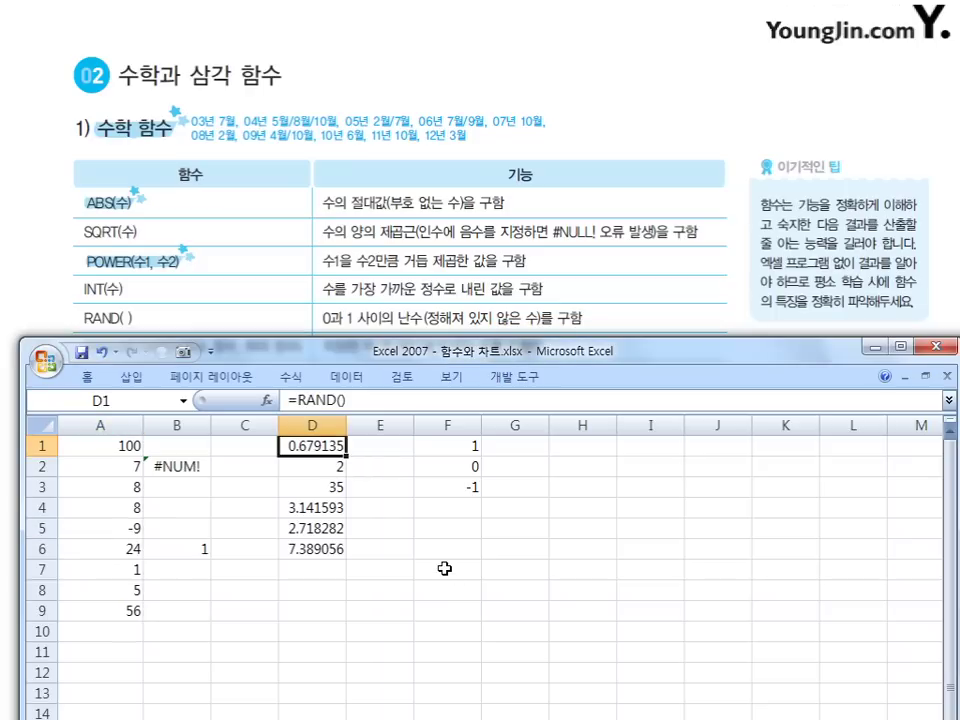
key(F2)
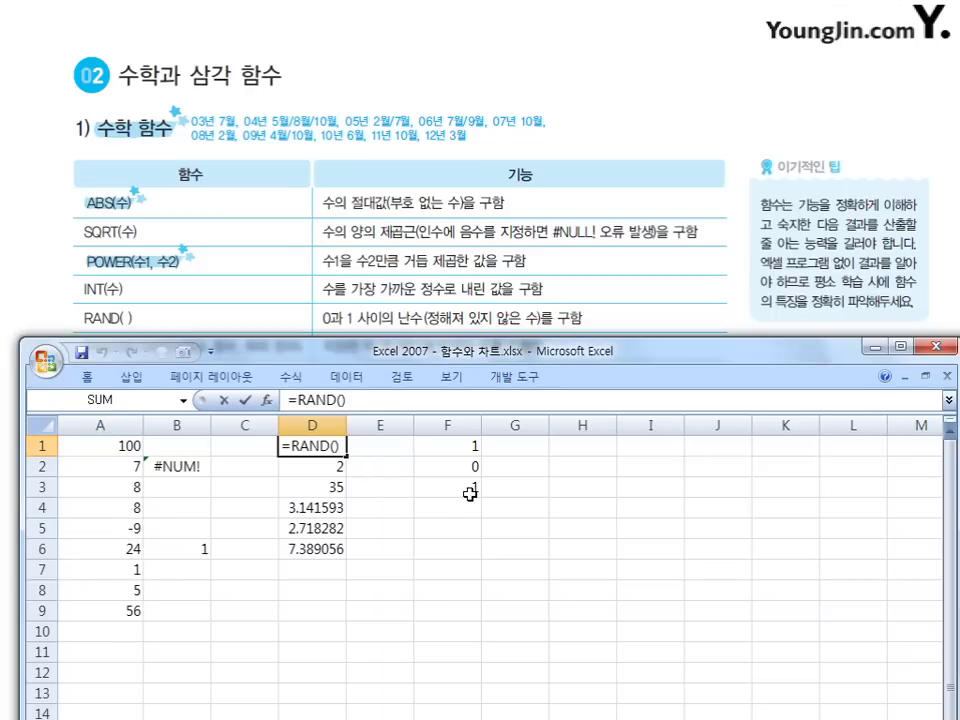
key(Left)
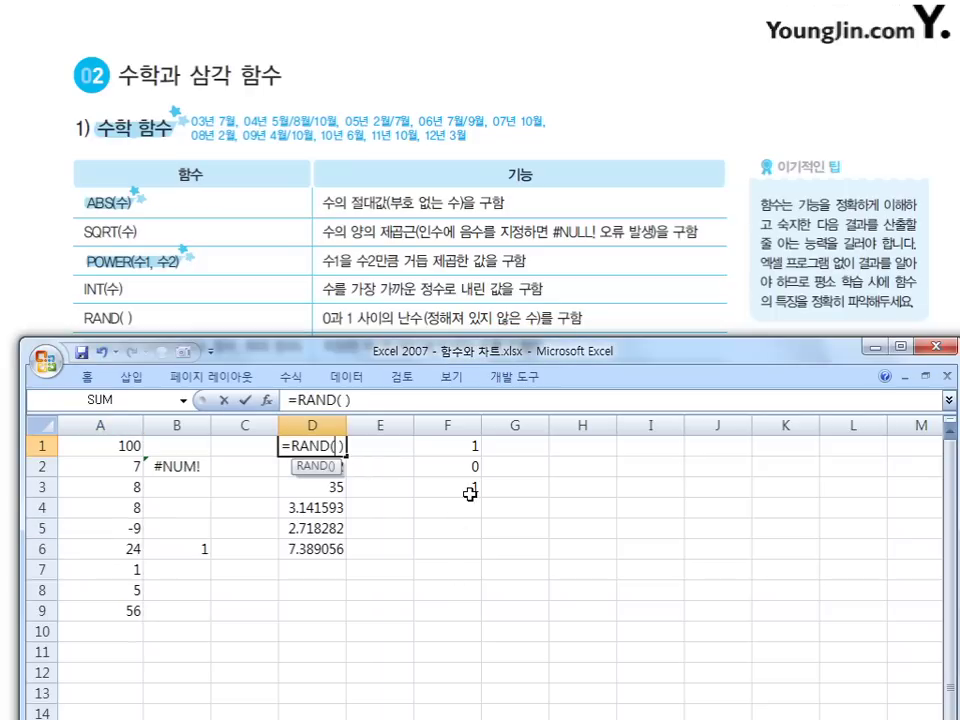
key(Return)
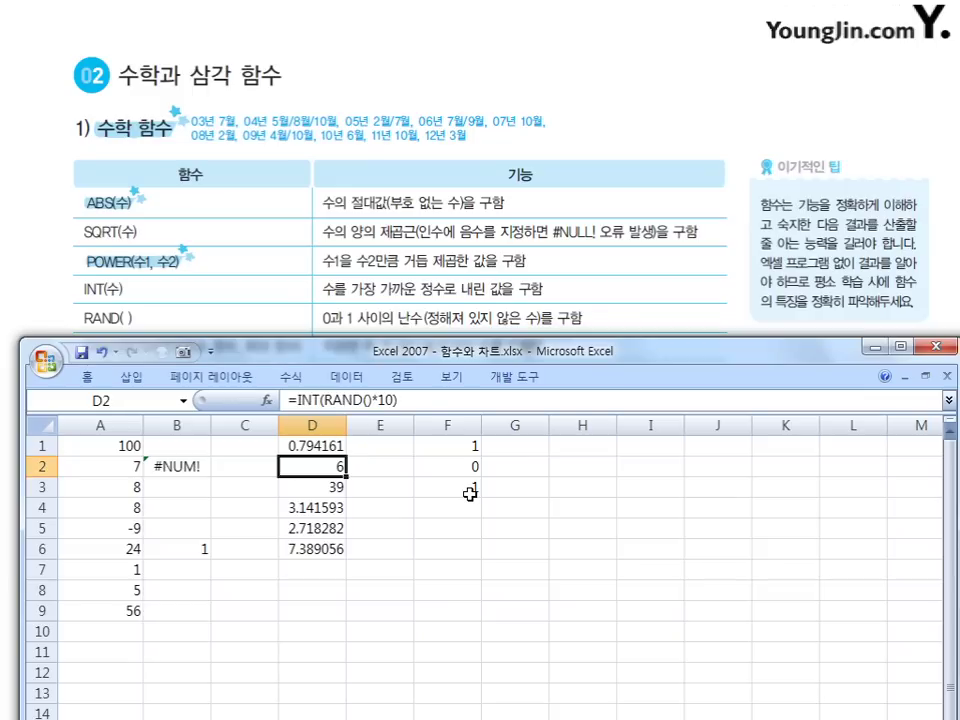
- Return to cell D1 and recalculate the sheet five times to regenerate its random number
key(Up)
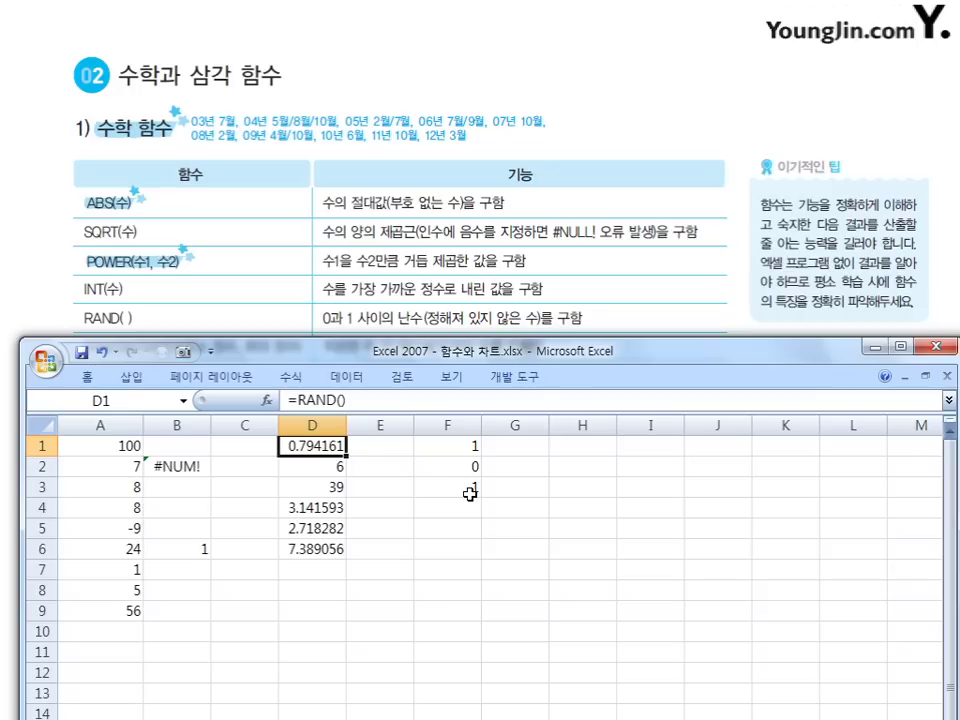
key(Down)
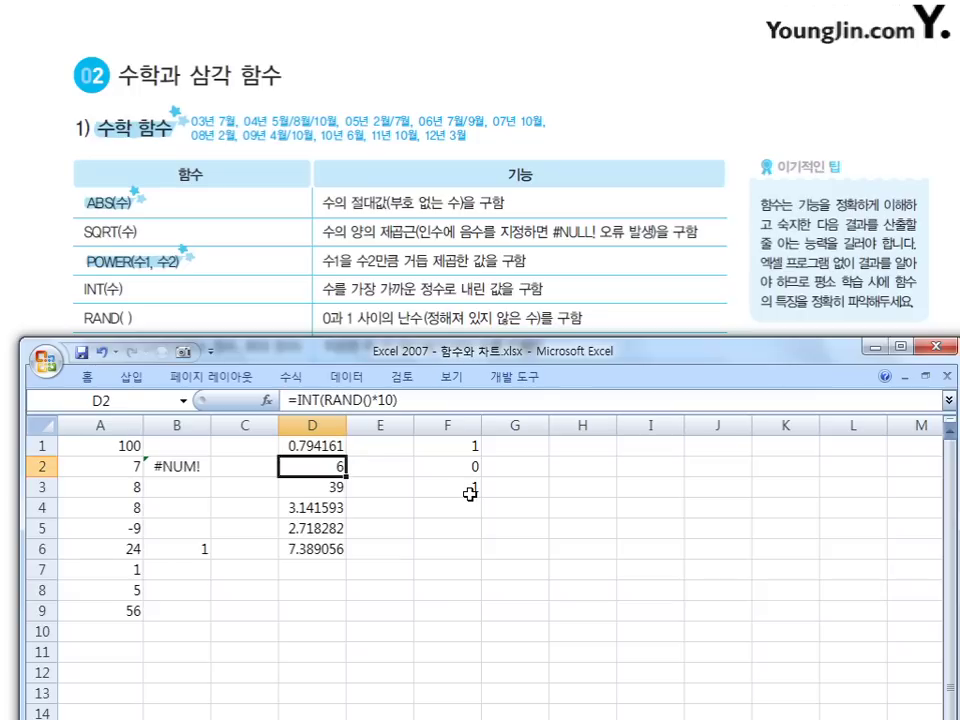
key(Up)
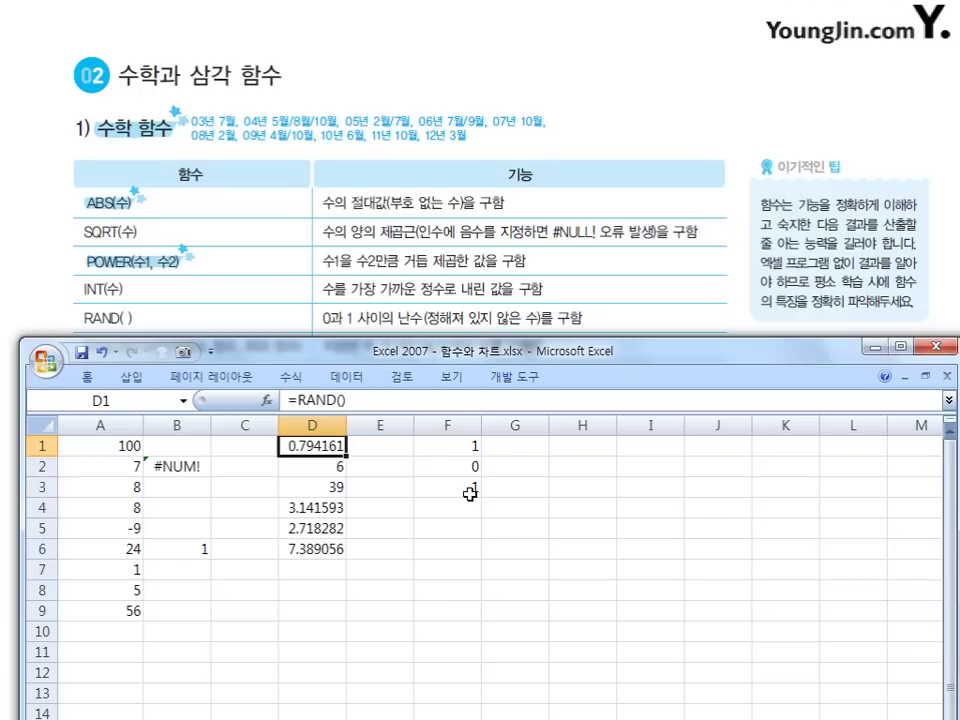
key(F9)
key(F9)
key(F9)
key(F9)
key(F9)
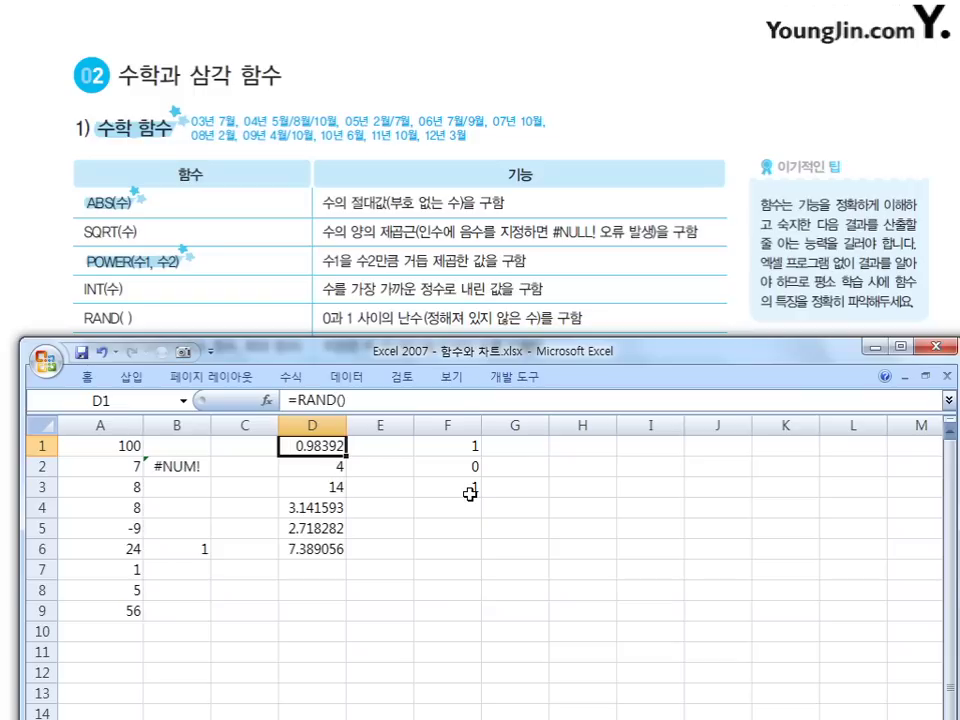
- Select D2, underline INT and RAND()*10 in its formula in red ink, draw an asterisk beside it, and clear the ink
click(311, 465)
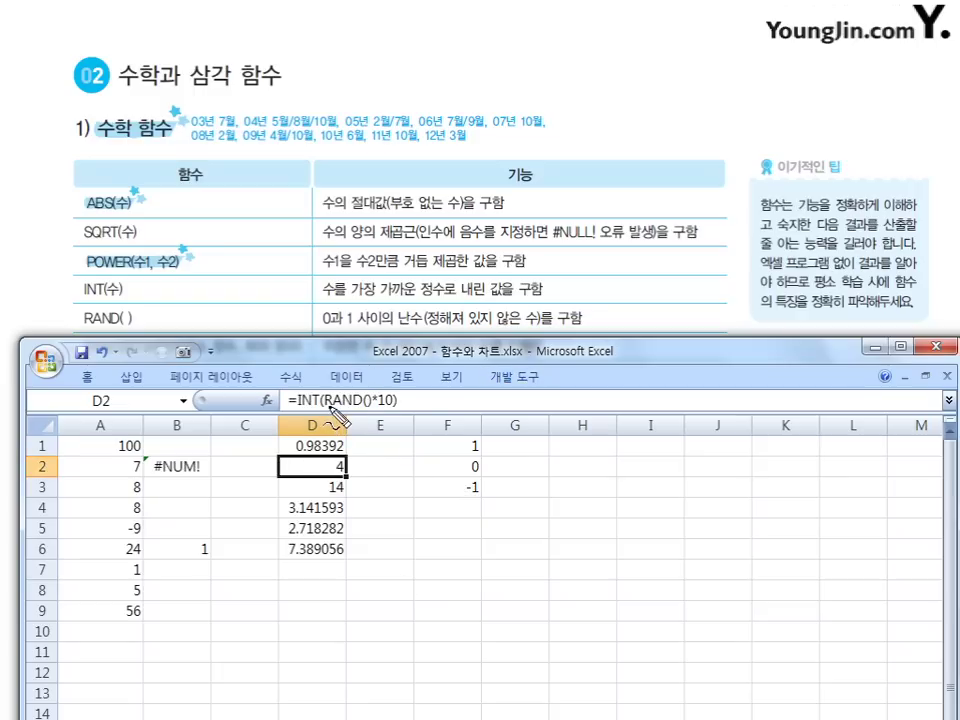
mouse_move(328, 406)
mouse_down()
mouse_move(350, 414)
mouse_move(425, 404)
mouse_move(430, 412)
mouse_up()
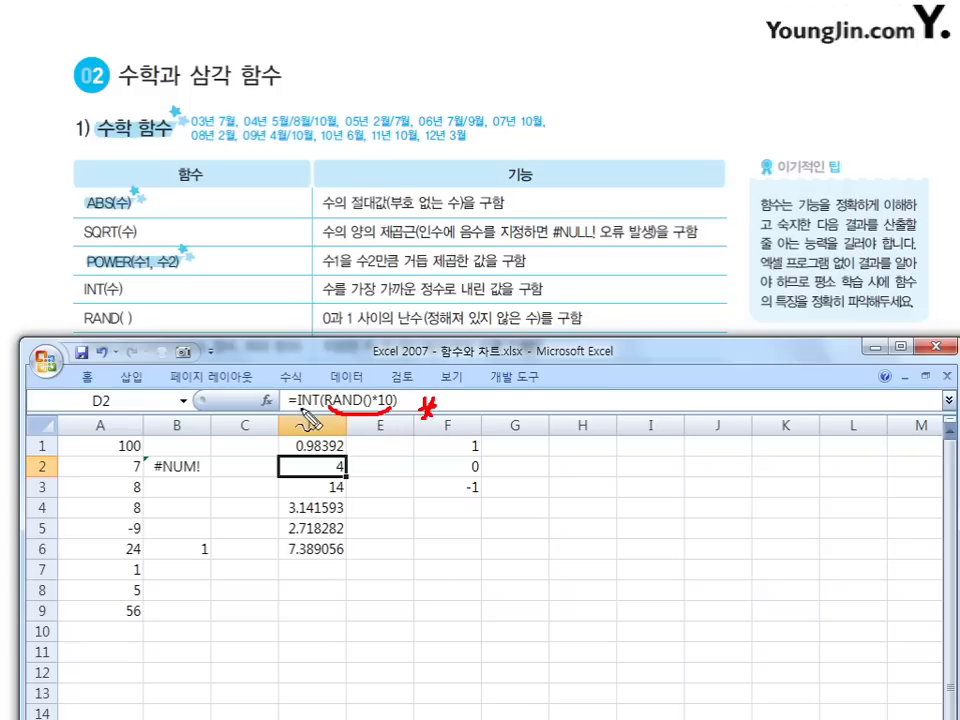
drag(297, 407, 312, 406)
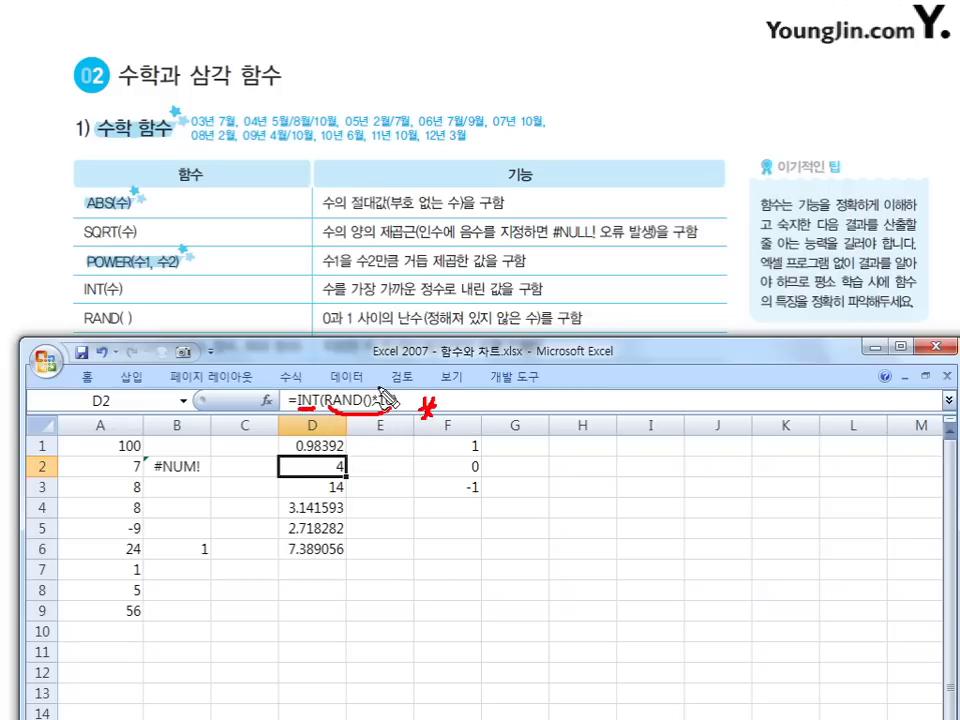
key(Escape)
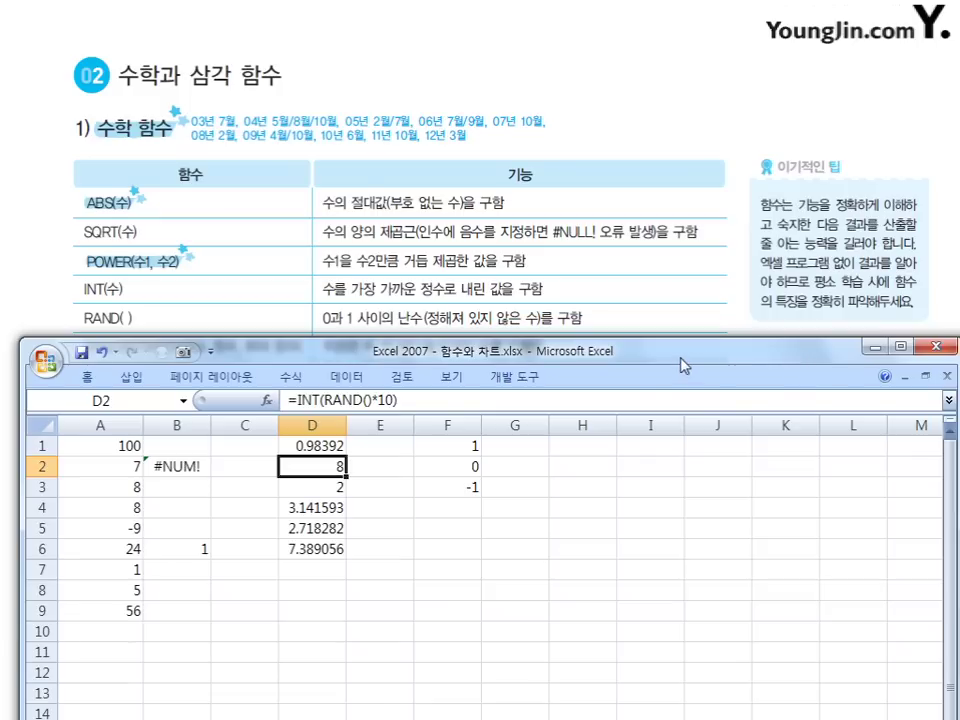
- Uncover the textbook's RANDBETWEEN row, circle RAND, 최소, 최대 and 두 수, underline BETWEEN and the description in red, and clear the ink
drag(678, 360, 676, 389)
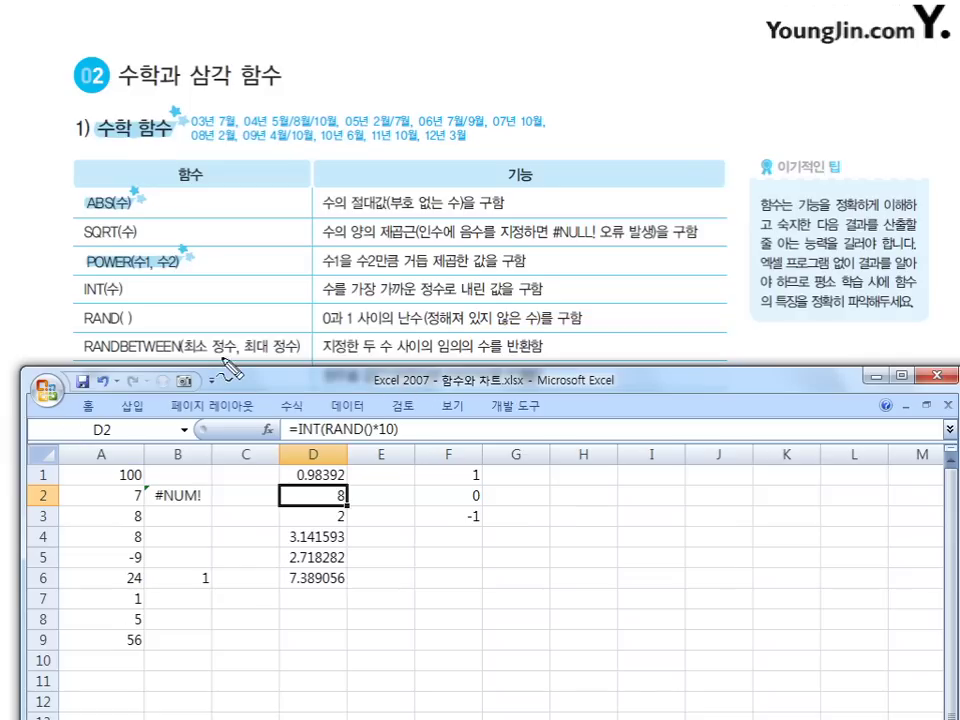
mouse_move(232, 340)
mouse_down()
mouse_move(198, 345)
mouse_move(272, 346)
mouse_move(252, 330)
mouse_move(286, 340)
mouse_move(214, 364)
mouse_up()
mouse_move(120, 356)
mouse_down()
mouse_move(176, 347)
mouse_move(86, 357)
mouse_move(82, 337)
mouse_move(112, 334)
mouse_move(120, 354)
mouse_up()
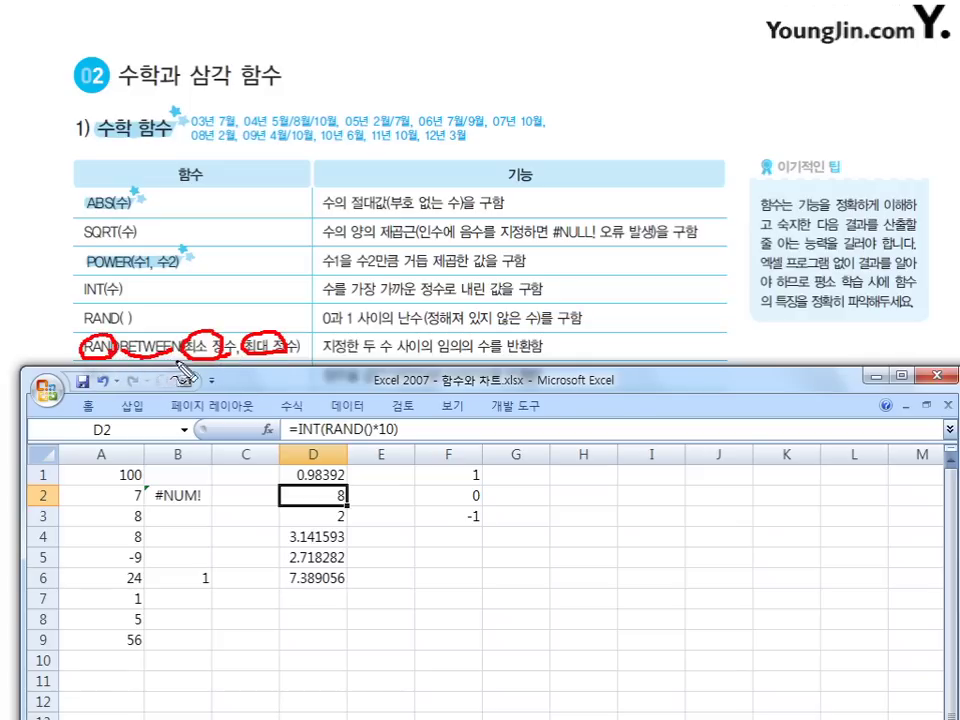
mouse_move(324, 355)
mouse_down()
mouse_move(398, 340)
mouse_move(400, 356)
mouse_up()
drag(412, 353, 523, 350)
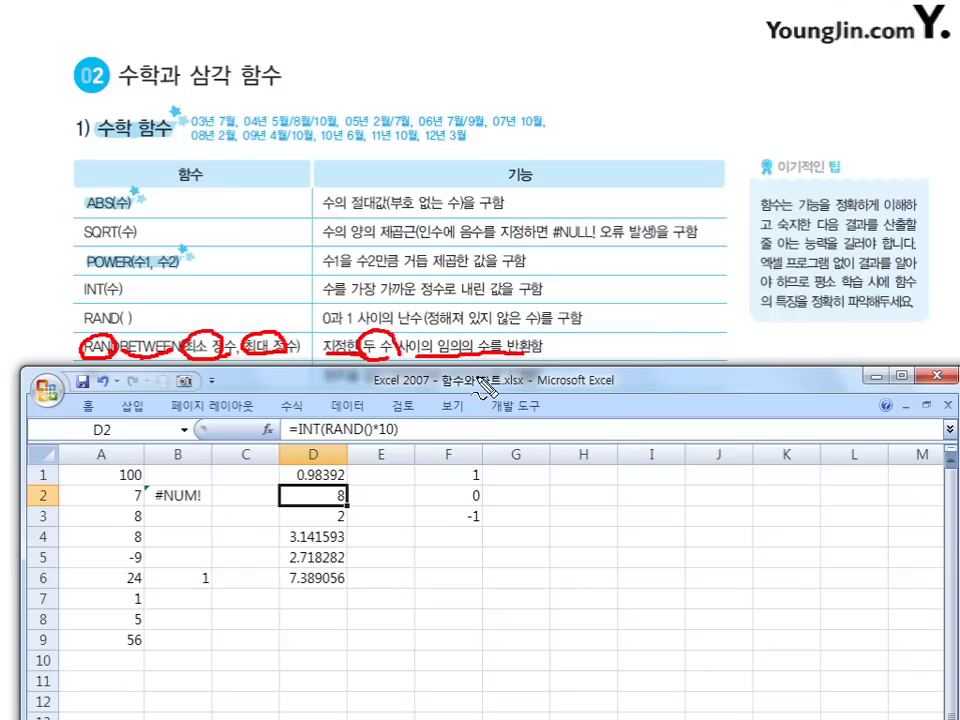
key(Escape)
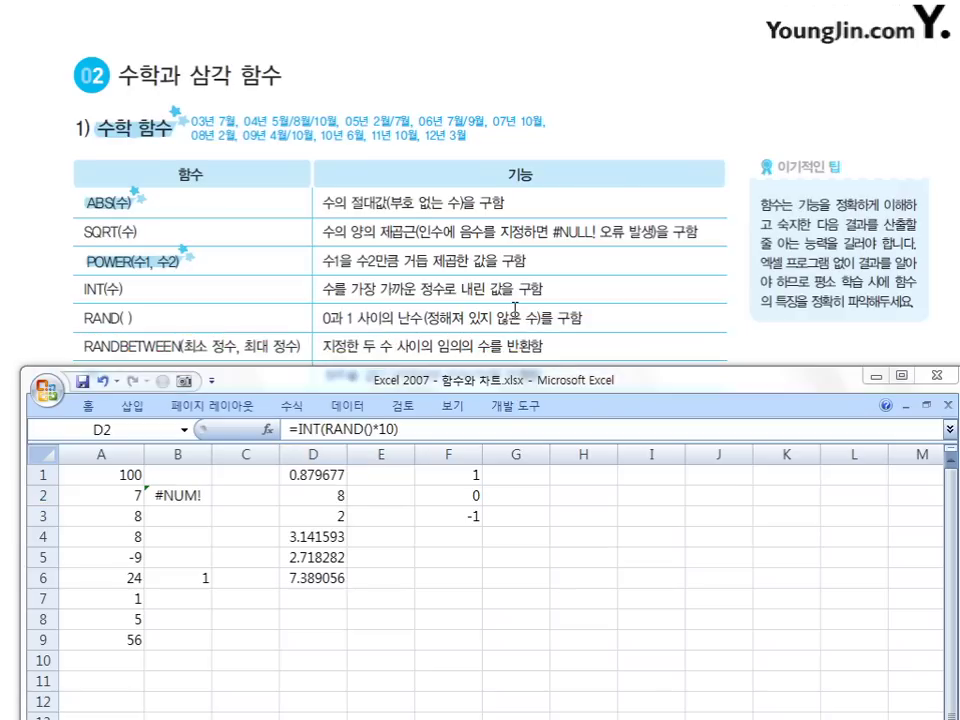
- Select the RANDBETWEEN(1,45) formula in cell D3 and recalculate the sheet eight times
click(318, 517)
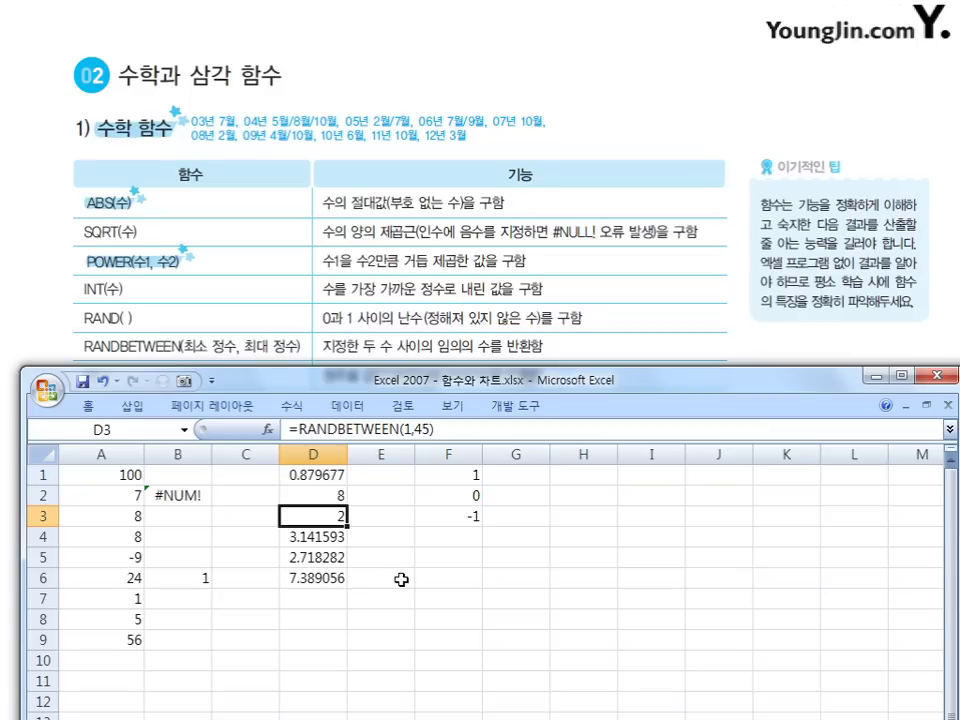
key(F9)
key(F9)
key(F9)
key(F9)
key(F9)
key(F9)
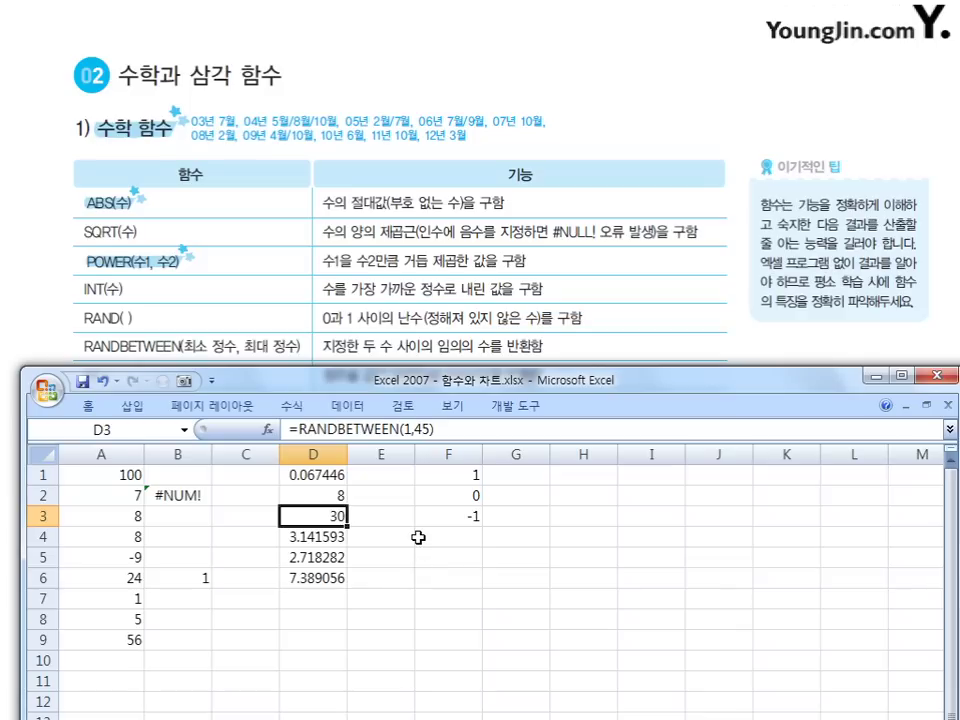
key(F9)
key(F9)
- Uncover the textbook's PI row and select cell D4 to view its PI formula
drag(512, 383, 512, 413)
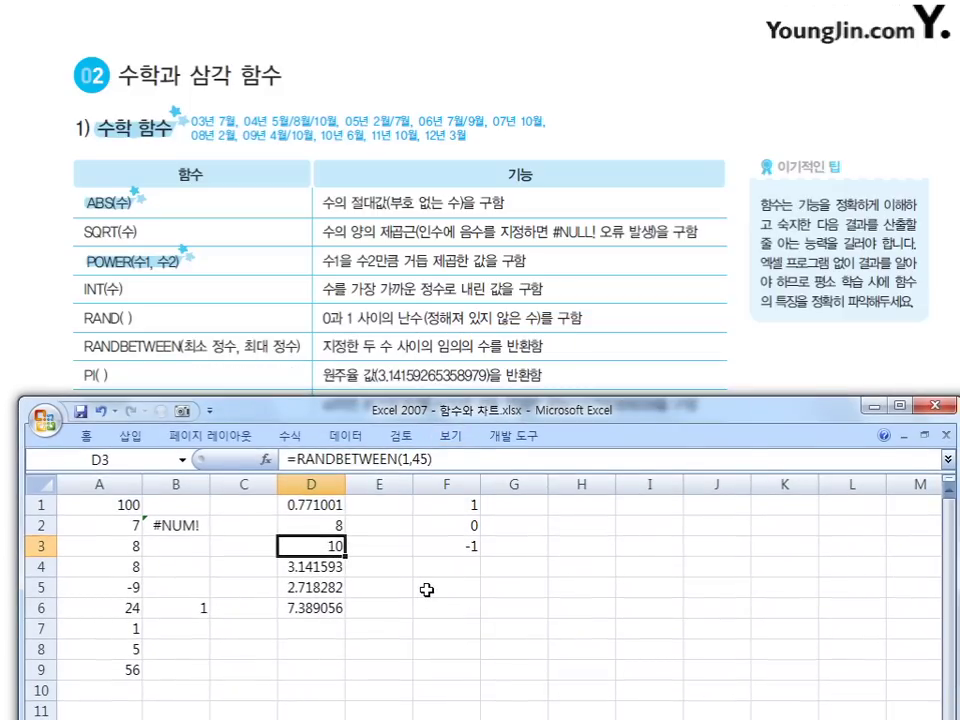
click(342, 568)
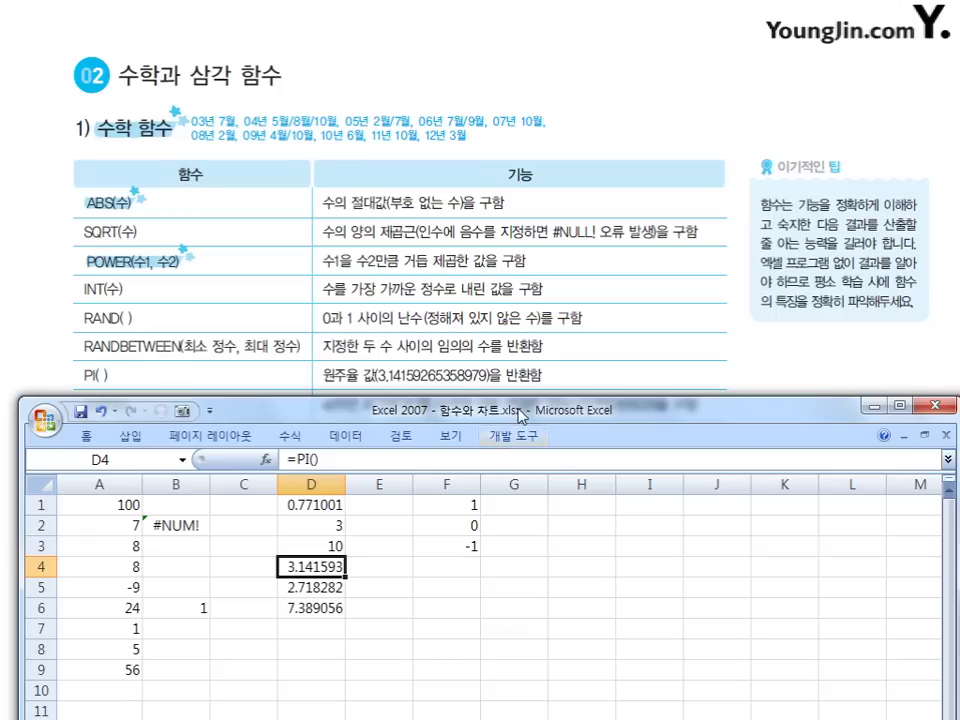
- Uncover the textbook's EXP row, underline and circle the e=2.718281828 value, underline 수만큼 거듭 in red ink, and clear the marks
drag(519, 418, 520, 446)
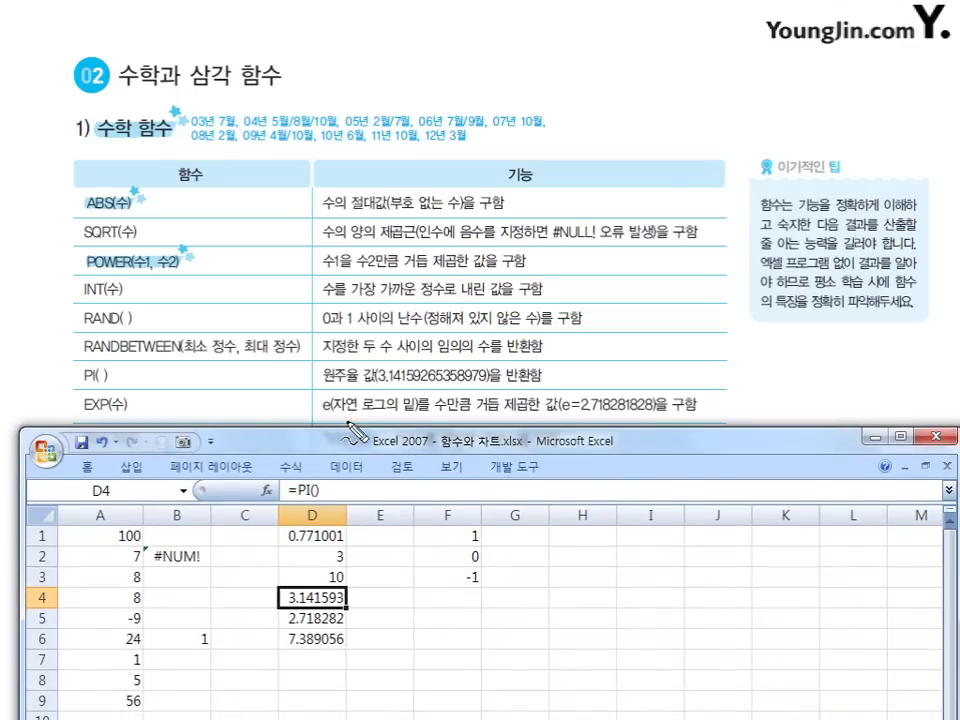
drag(563, 411, 643, 414)
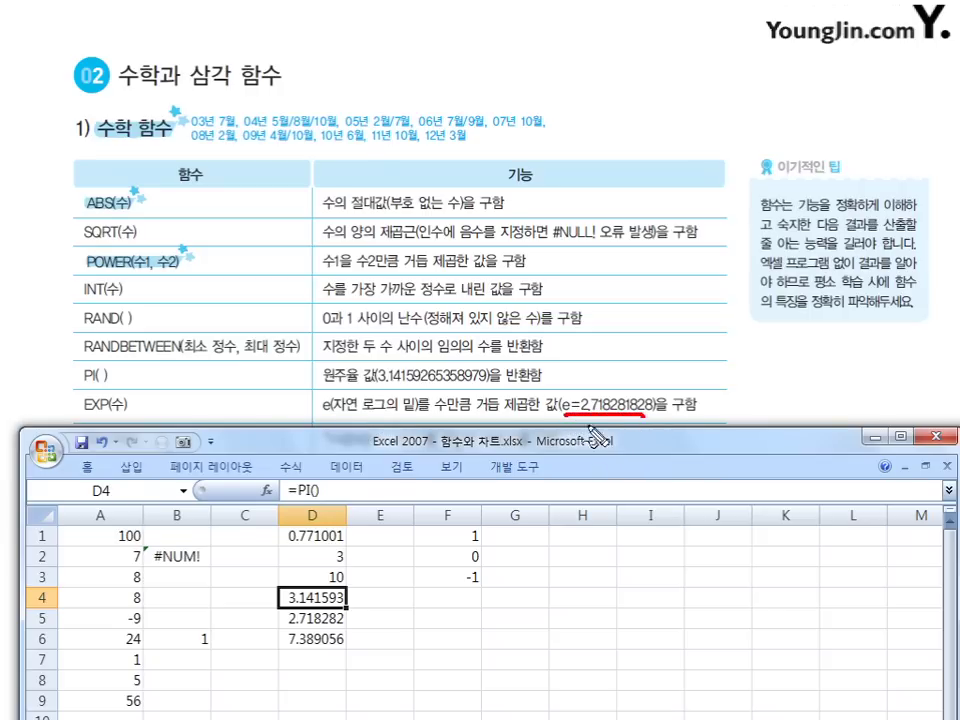
drag(596, 395, 603, 405)
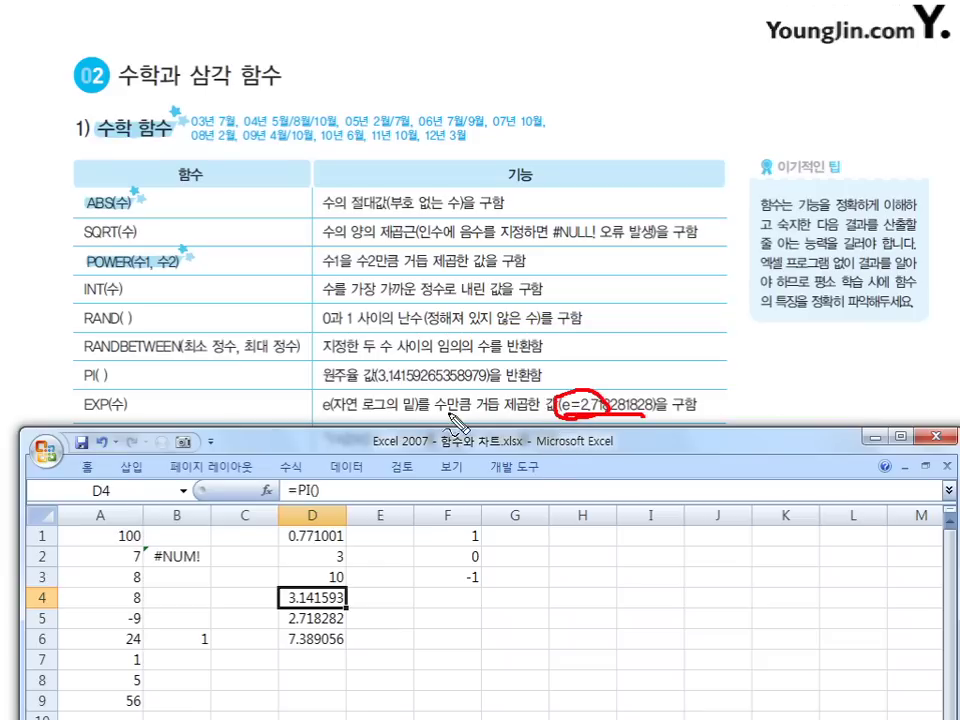
drag(437, 411, 516, 409)
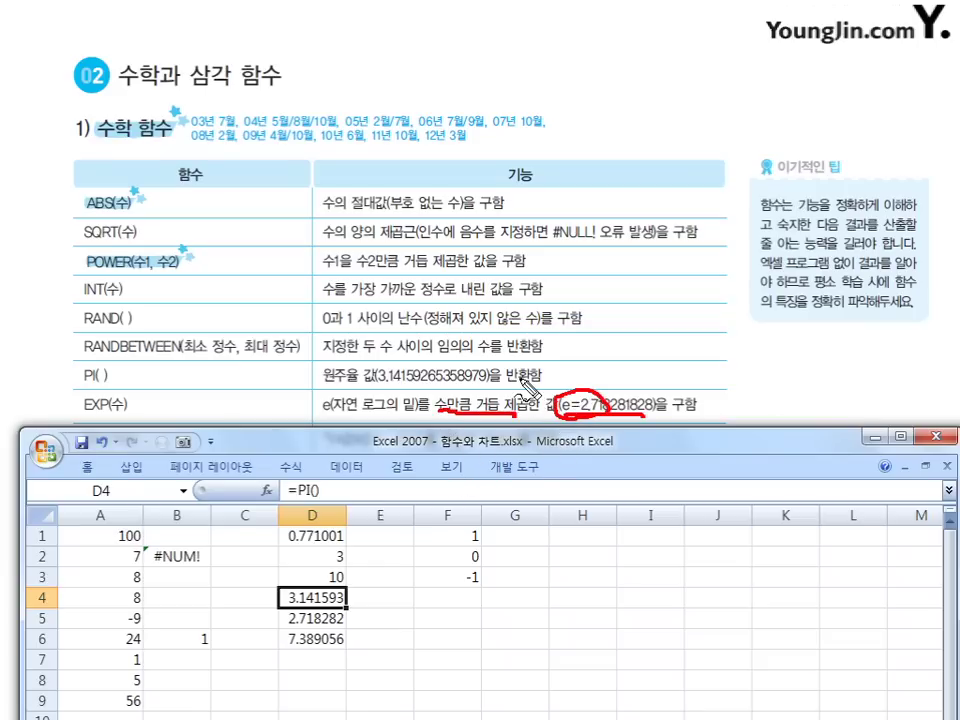
key(Escape)
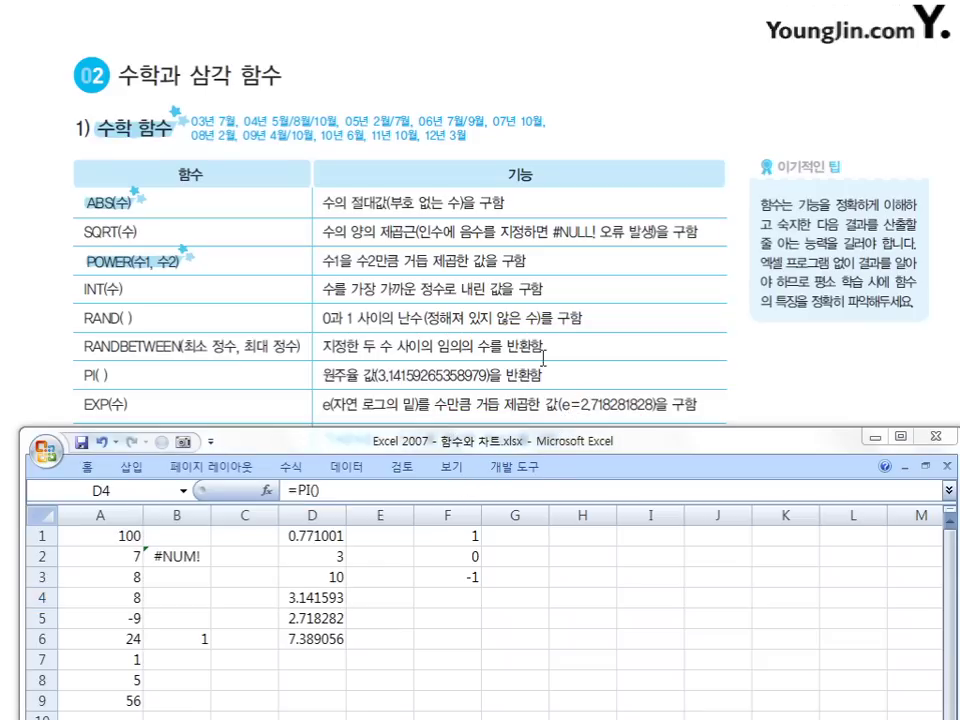
- Select cells D4, D5 and D6 in turn to view the PI(), EXP(1) and EXP(2) formulas
click(336, 597)
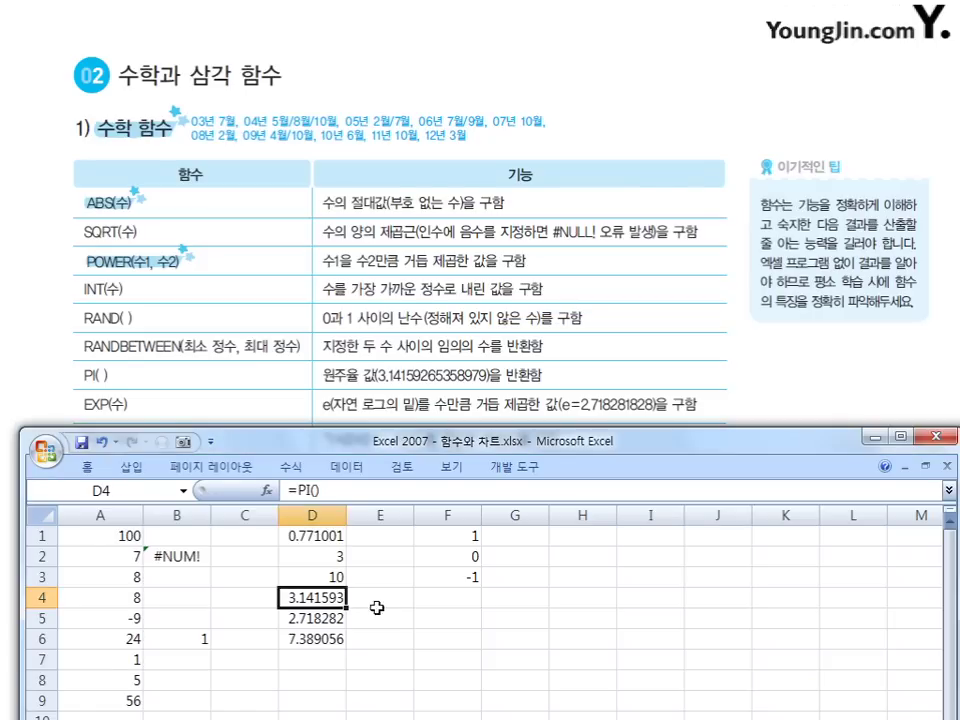
click(323, 623)
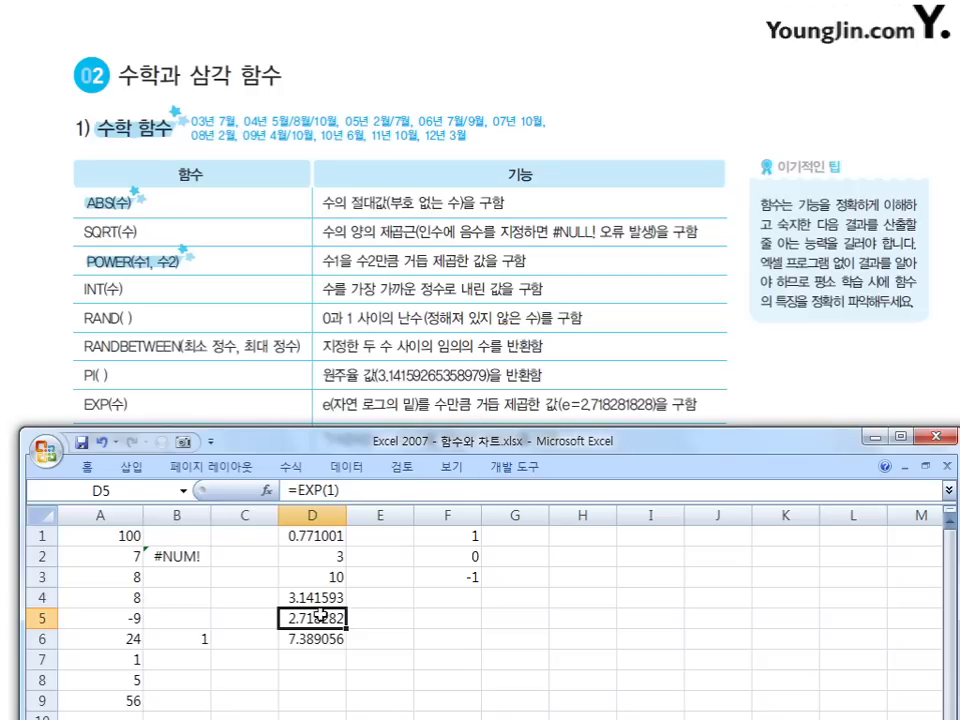
click(338, 638)
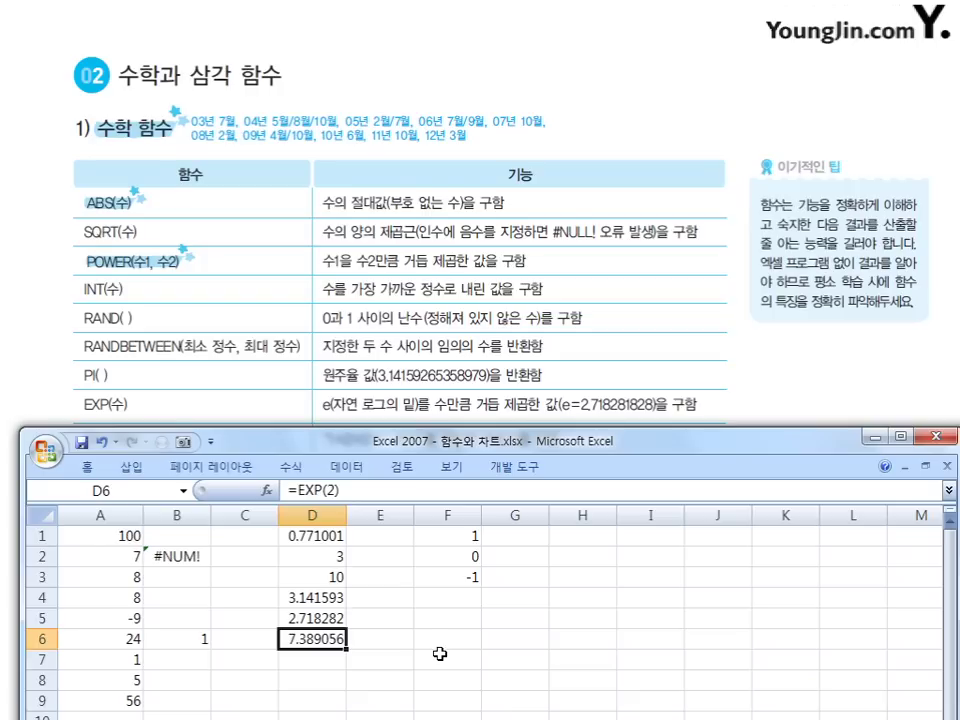
- Advance the textbook page to the remaining math functions and place the Excel window just below the FACT row
drag(533, 447, 541, 526)
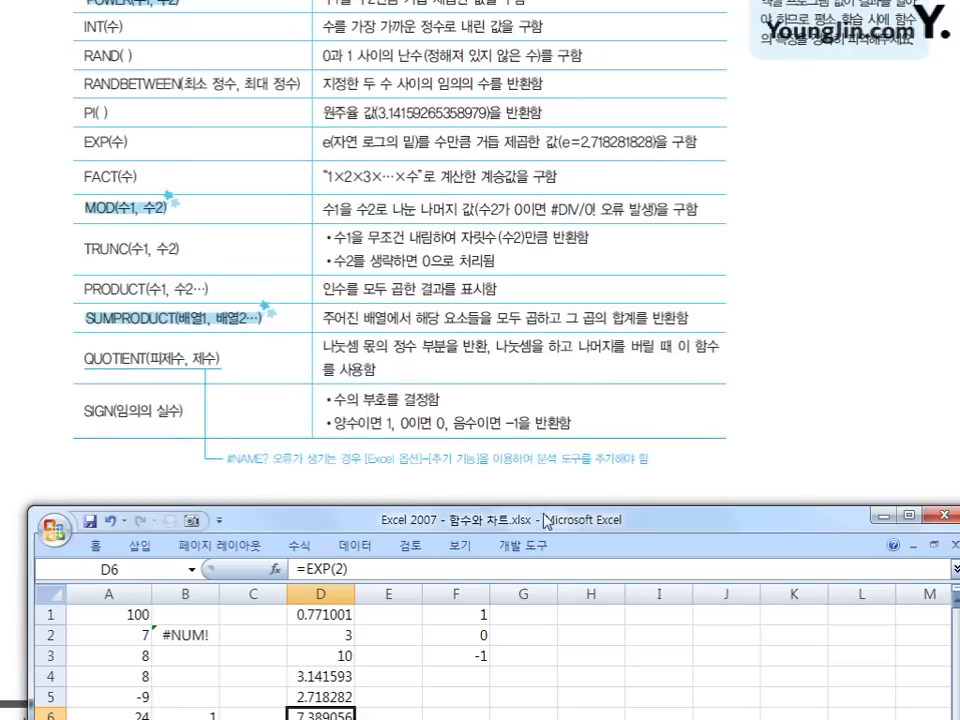
drag(551, 581, 522, 219)
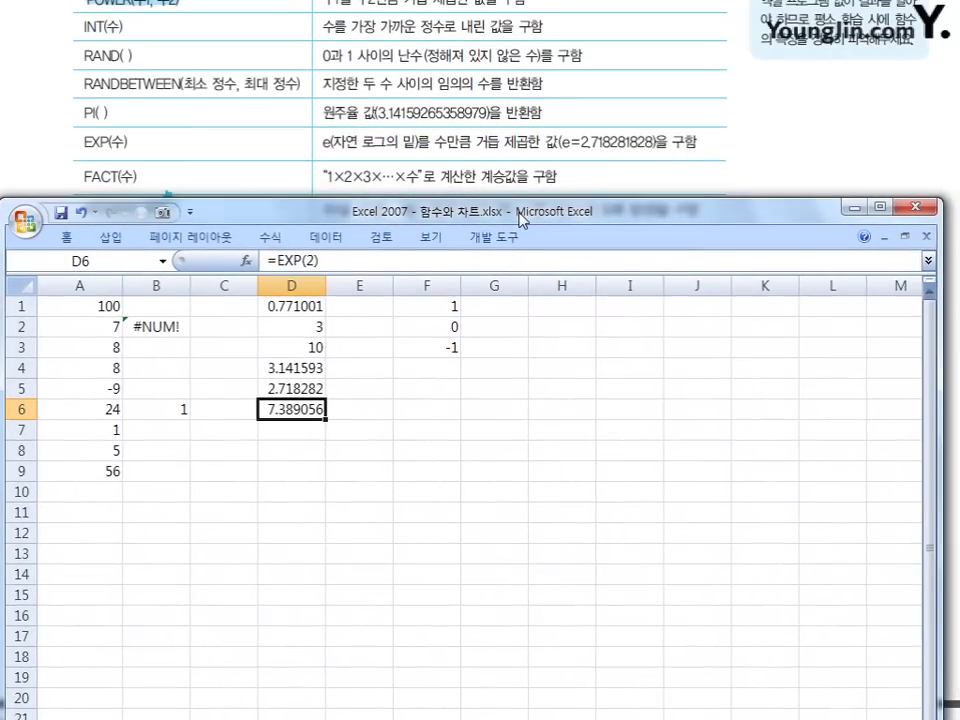
- Select cell A6 to view its FACT formula, underline the textbook's 1×2×3×… expression and handwrite =fact(2) over the sheet in red ink
click(102, 408)
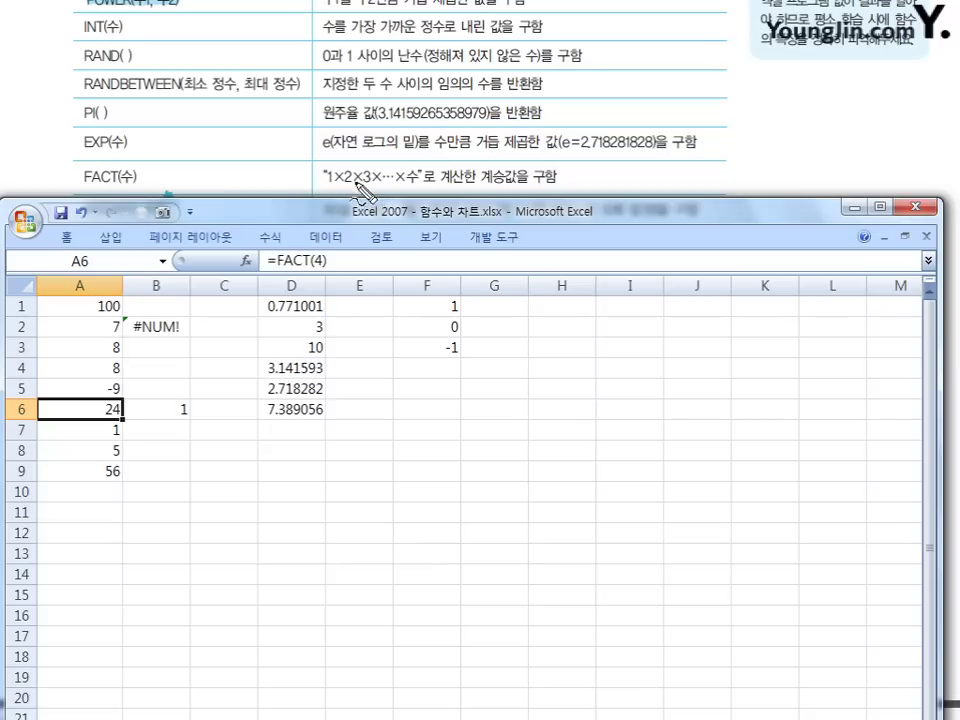
drag(327, 184, 402, 185)
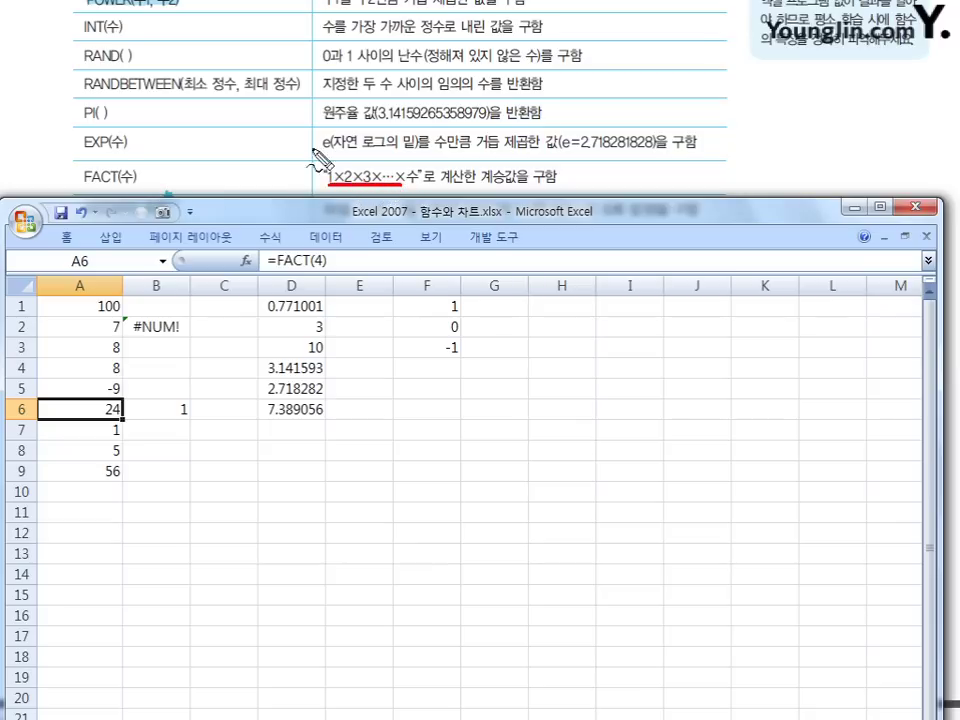
mouse_move(426, 340)
mouse_down()
mouse_move(408, 372)
mouse_move(450, 385)
mouse_move(478, 368)
mouse_move(490, 378)
mouse_up()
drag(478, 357, 496, 356)
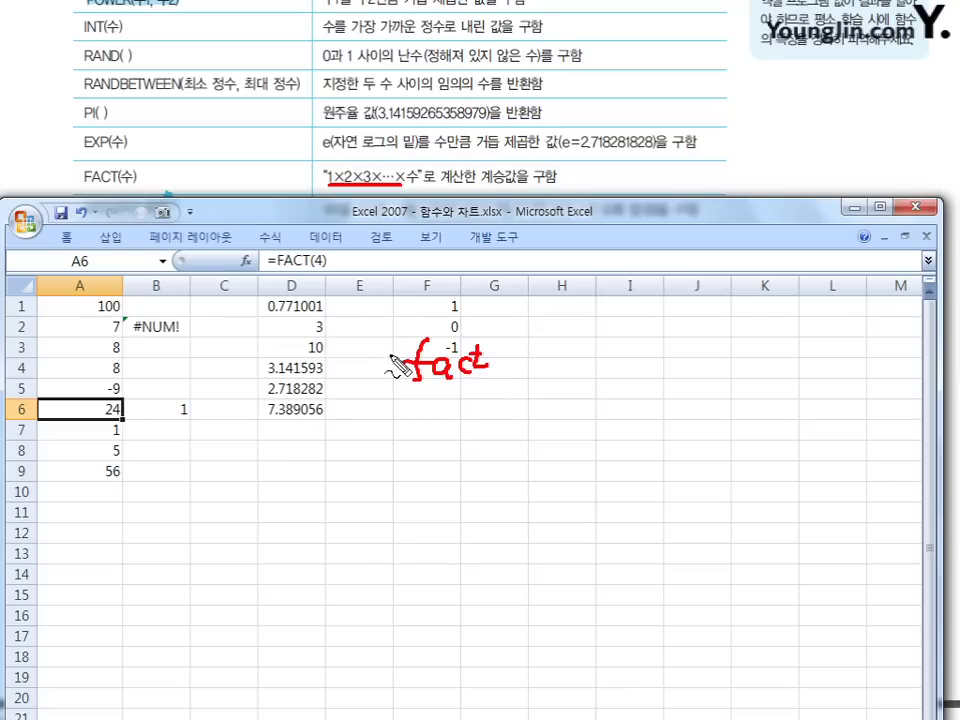
drag(383, 355, 395, 354)
drag(384, 363, 396, 362)
mouse_move(505, 343)
mouse_down()
mouse_move(502, 377)
mouse_move(536, 375)
mouse_up()
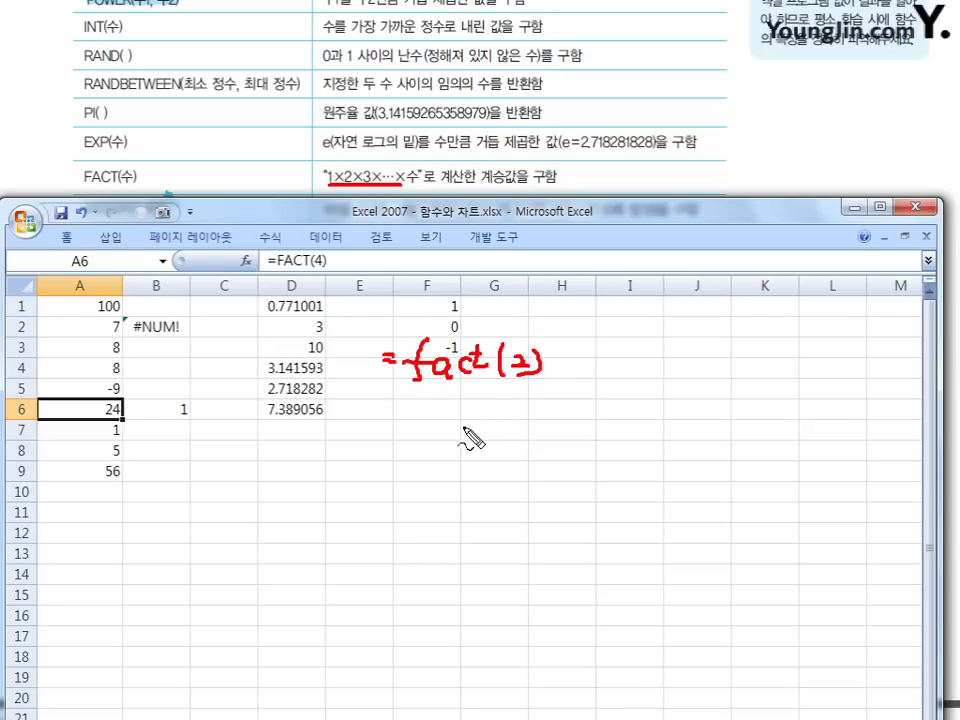
- Handwrite 1×2 below the fact(2) note, clear all ink, and select cell B6 to view its FACT(0) formula
drag(466, 426, 466, 445)
drag(477, 428, 496, 441)
mouse_move(495, 426)
mouse_down()
mouse_move(478, 444)
mouse_move(543, 436)
mouse_up()
click(511, 426)
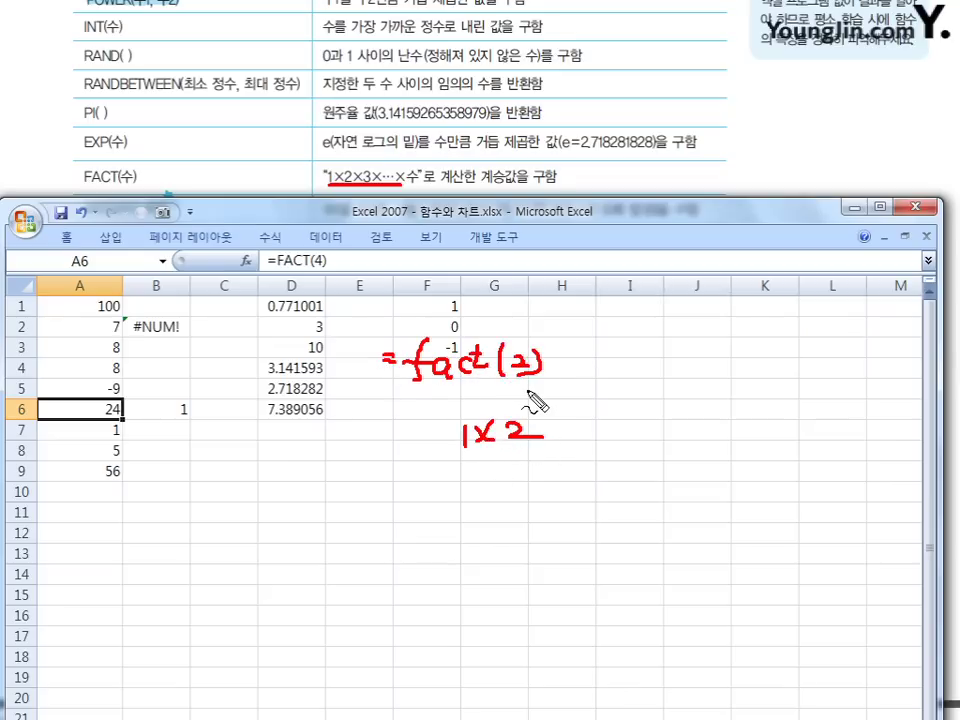
key(Escape)
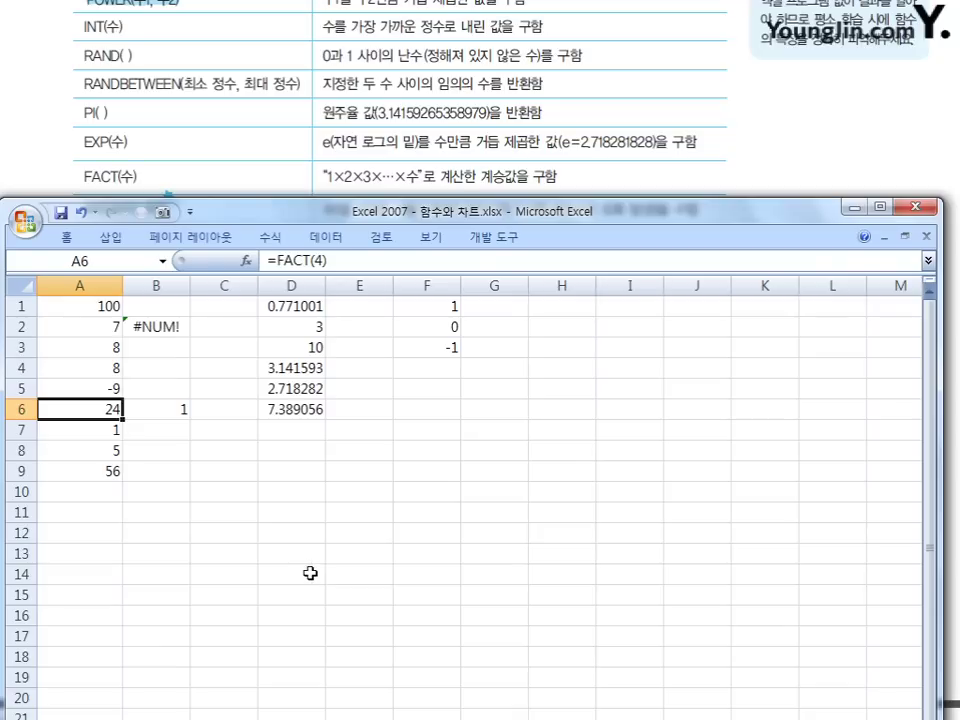
click(168, 409)
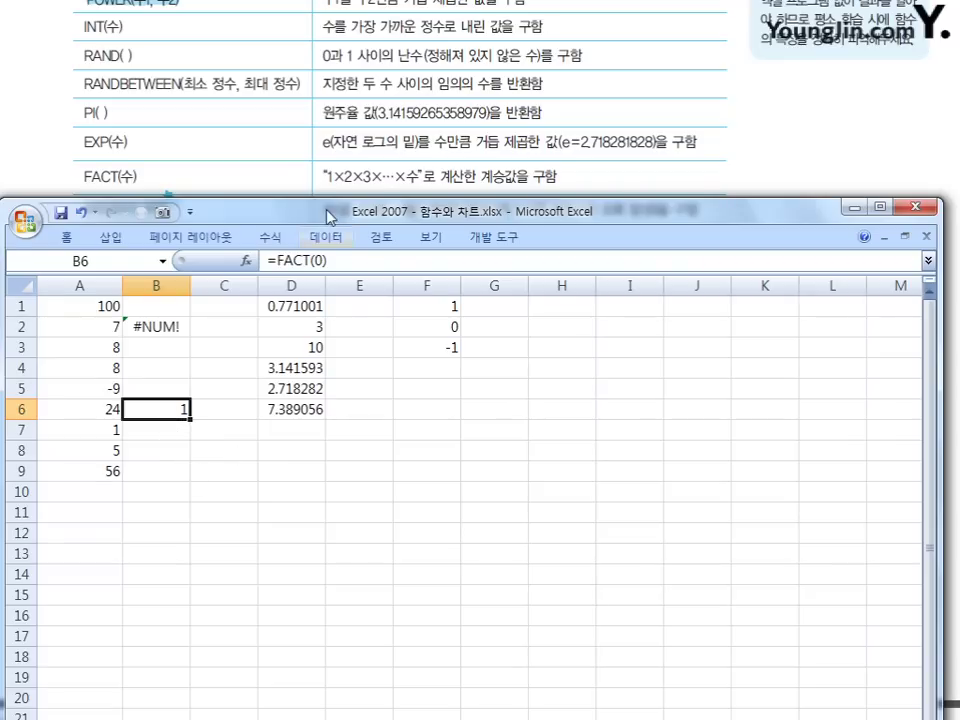
- Uncover the textbook's MOD row, select cell A7 to view its formula, and briefly mark the #DIV/0! note in ink
drag(326, 212, 326, 249)
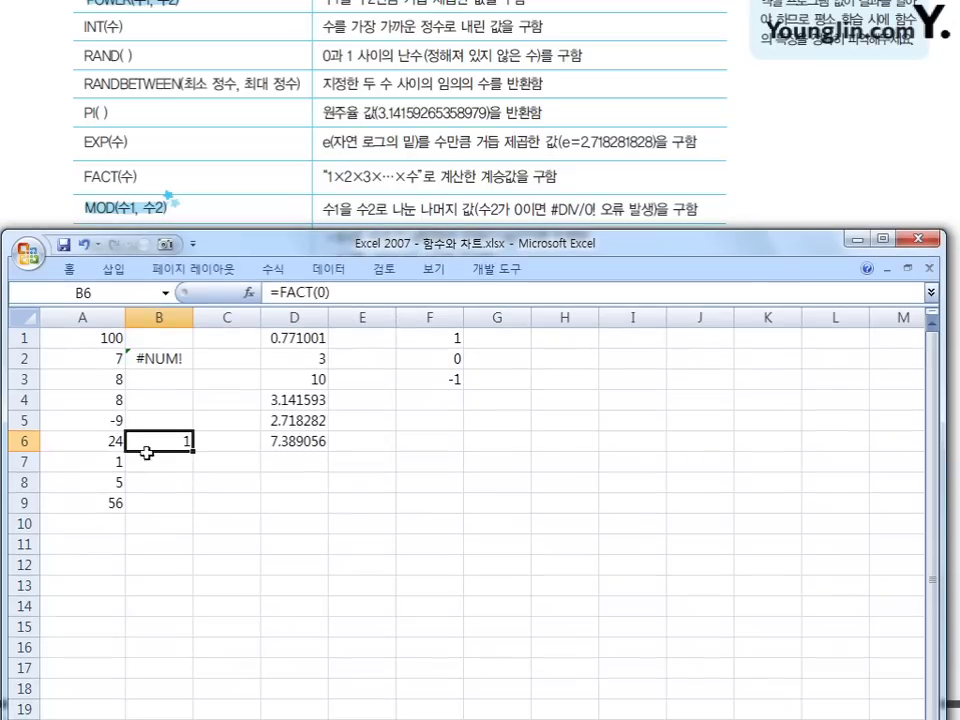
click(105, 466)
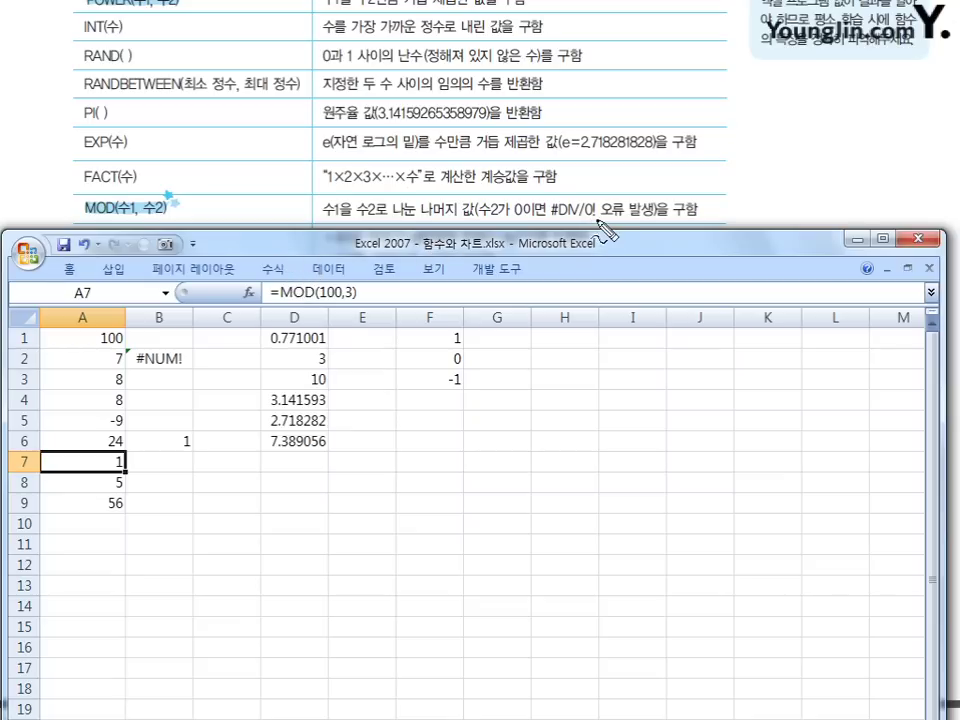
mouse_move(597, 221)
mouse_down()
mouse_move(566, 227)
mouse_move(590, 196)
mouse_move(598, 214)
mouse_move(636, 194)
mouse_move(640, 172)
mouse_move(636, 180)
mouse_up()
key(Escape)
- Uncover the textbook's TRUNC row and select cells A8 and A9 to view the TRUNC and PRODUCT formulas
drag(440, 252, 452, 276)
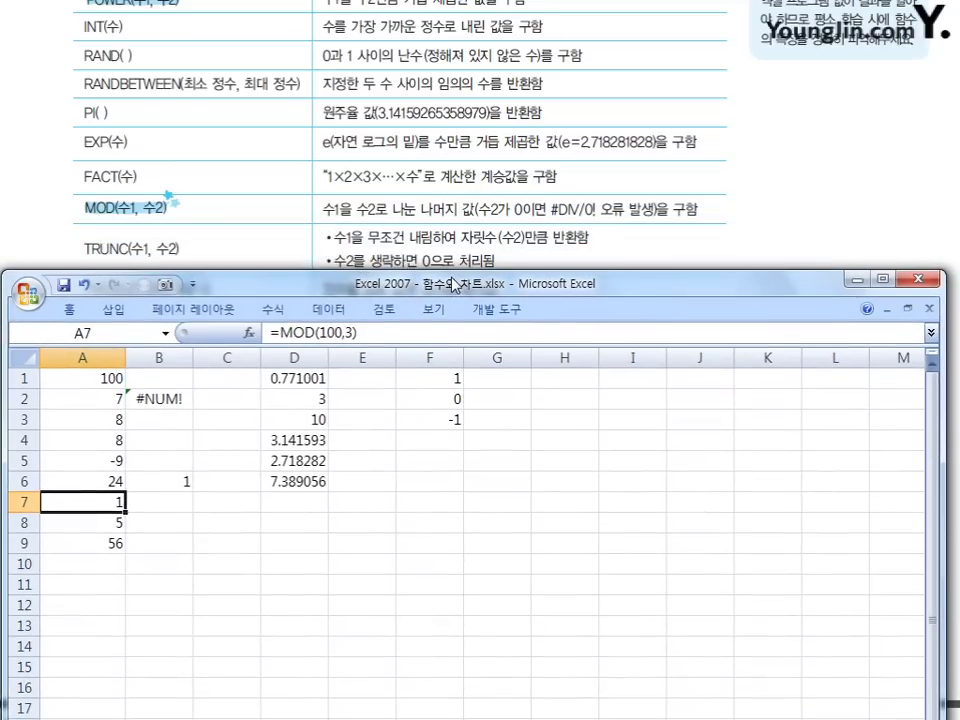
drag(453, 284, 455, 290)
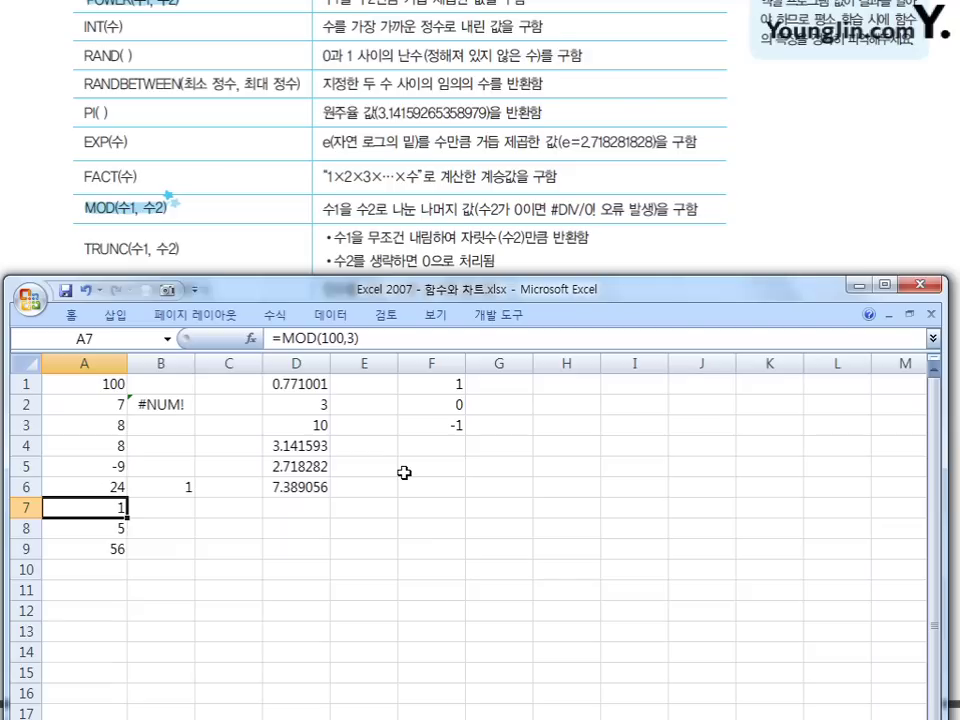
click(124, 528)
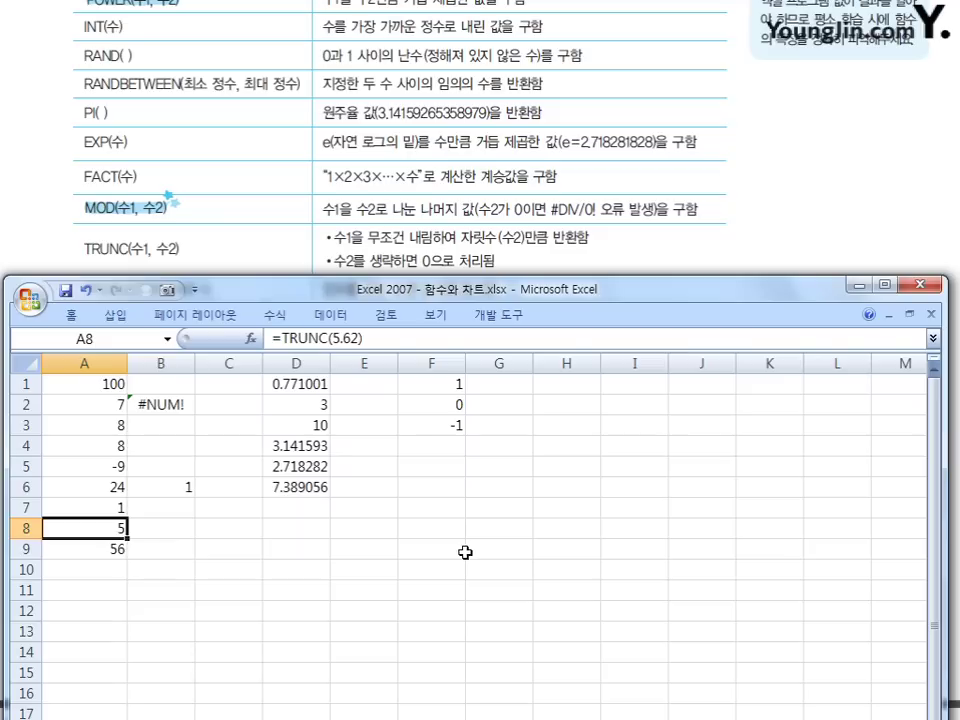
click(124, 549)
- Add a digit count of 1 to the formula in cell A8, making it =TRUNC(5.62,1), and reselect the cell
click(131, 527)
key(F2)
key(BackSpace)
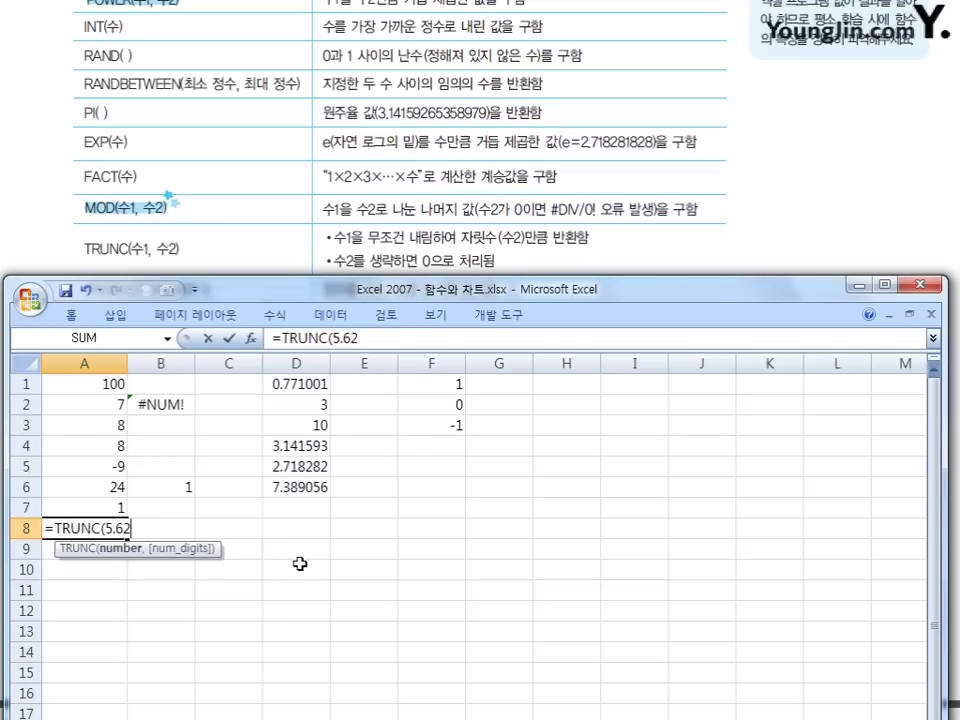
text(,1)
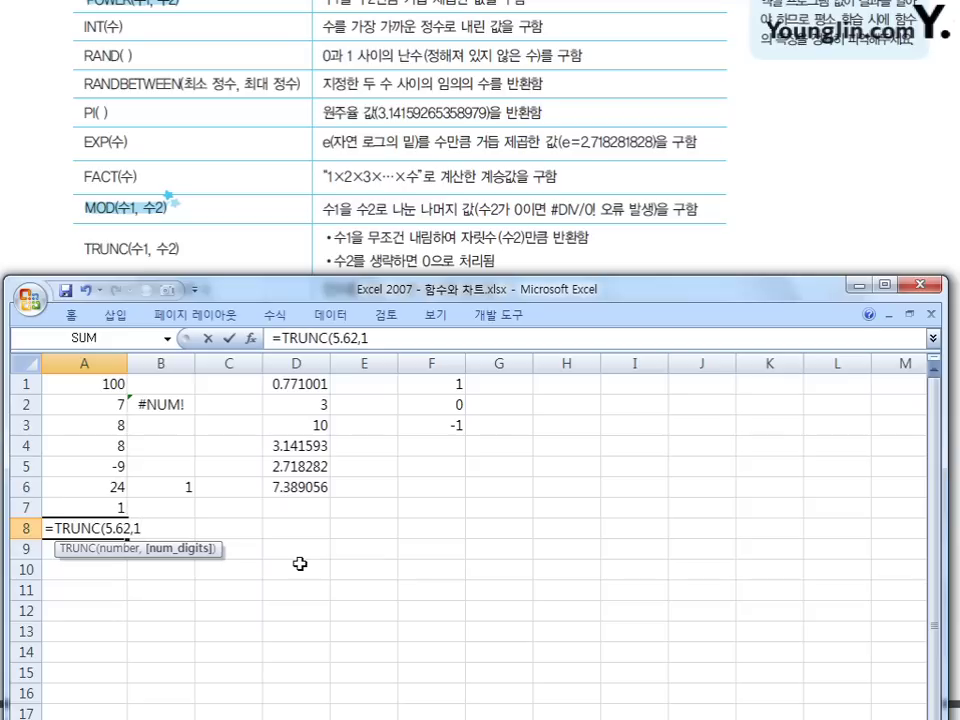
key(Return)
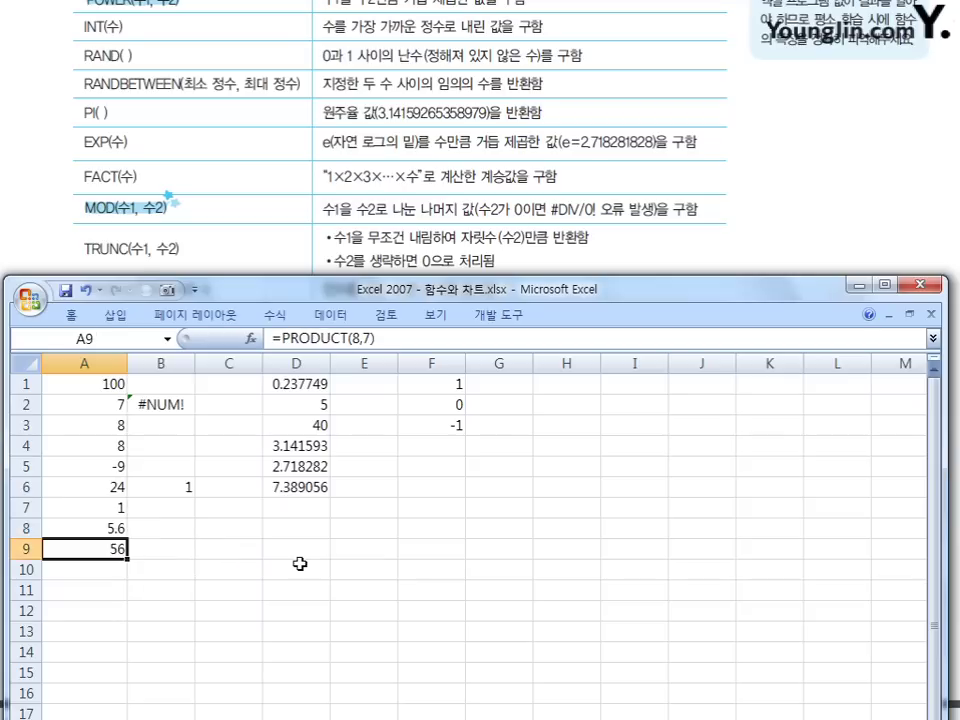
key(Up)
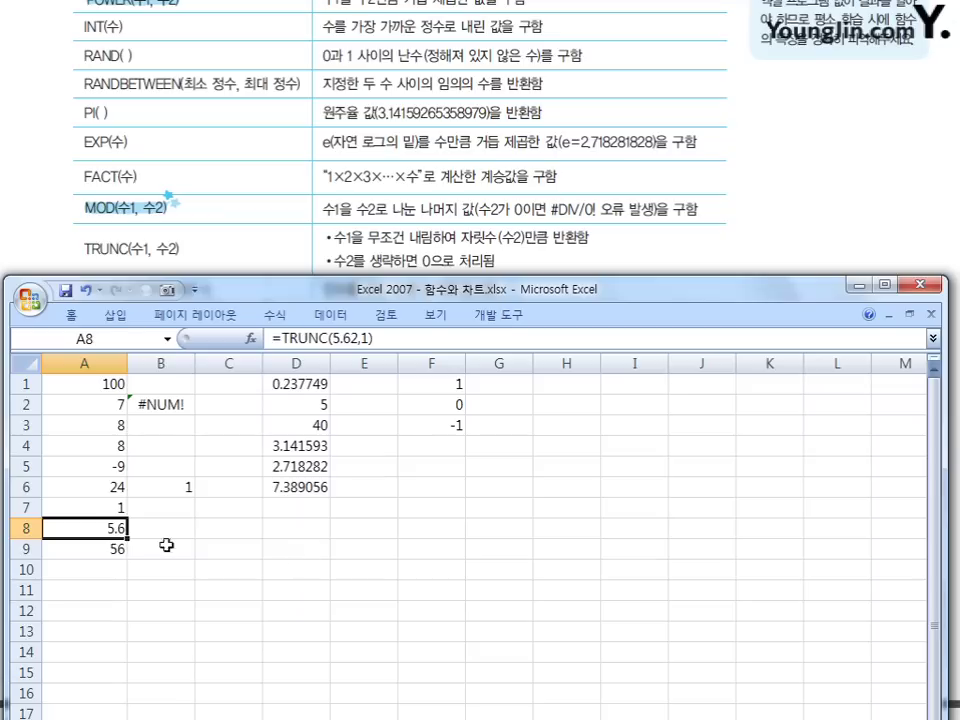
- Uncover the textbook's PRODUCT and SUMPRODUCT rows and select cell A9 to view its PRODUCT(8,7) formula
drag(396, 292, 403, 326)
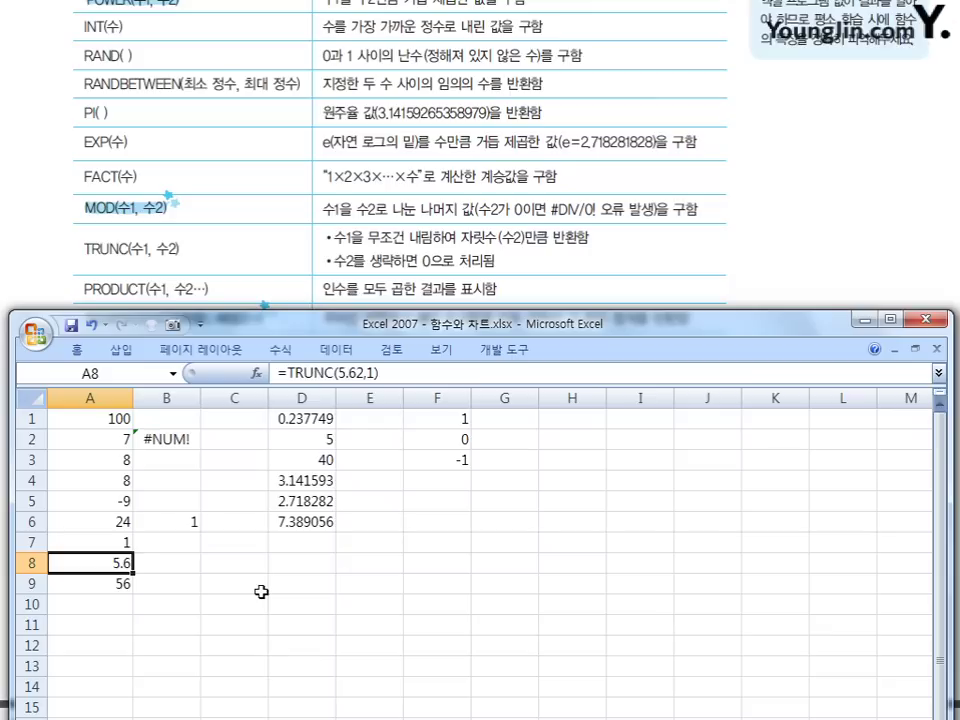
click(118, 583)
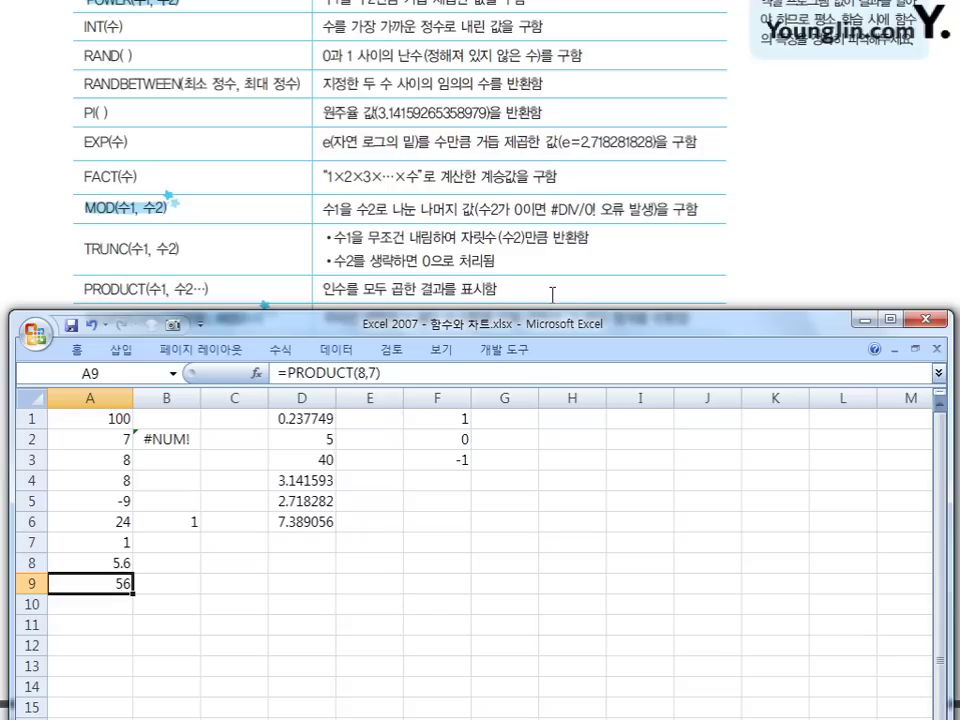
drag(563, 326, 558, 357)
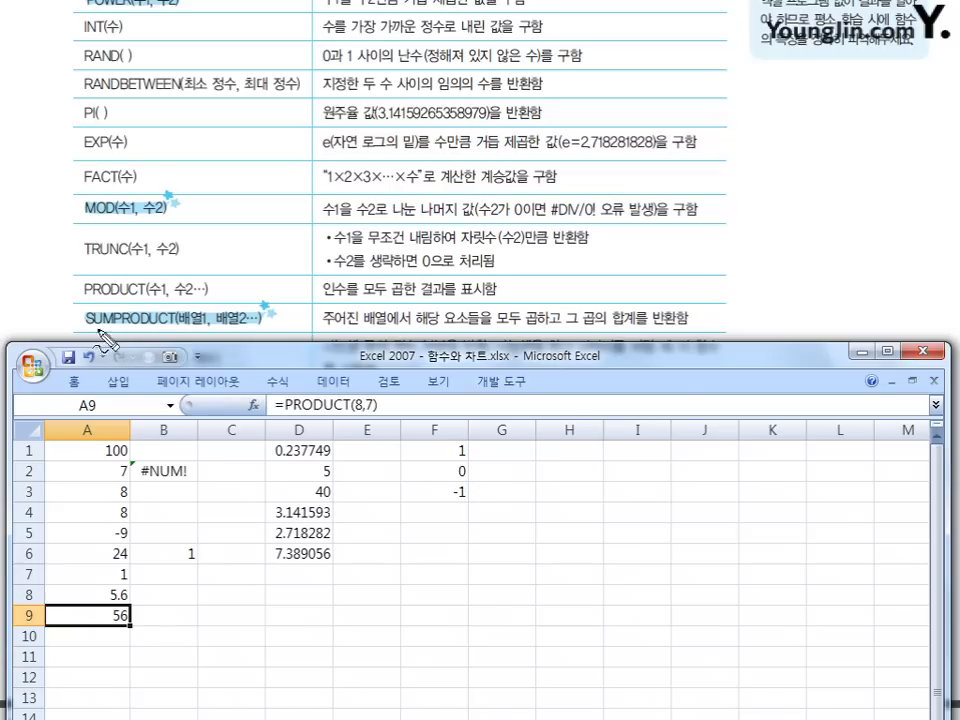
- Circle SUM, PRODUCT and 합계 in the textbook's SUMPRODUCT row in red ink with a linking arrow, and clear the marks
mouse_move(104, 327)
mouse_down()
mouse_move(84, 318)
mouse_move(100, 306)
mouse_move(103, 332)
mouse_move(140, 328)
mouse_move(118, 318)
mouse_move(150, 332)
mouse_move(196, 260)
mouse_move(108, 300)
mouse_move(120, 315)
mouse_up()
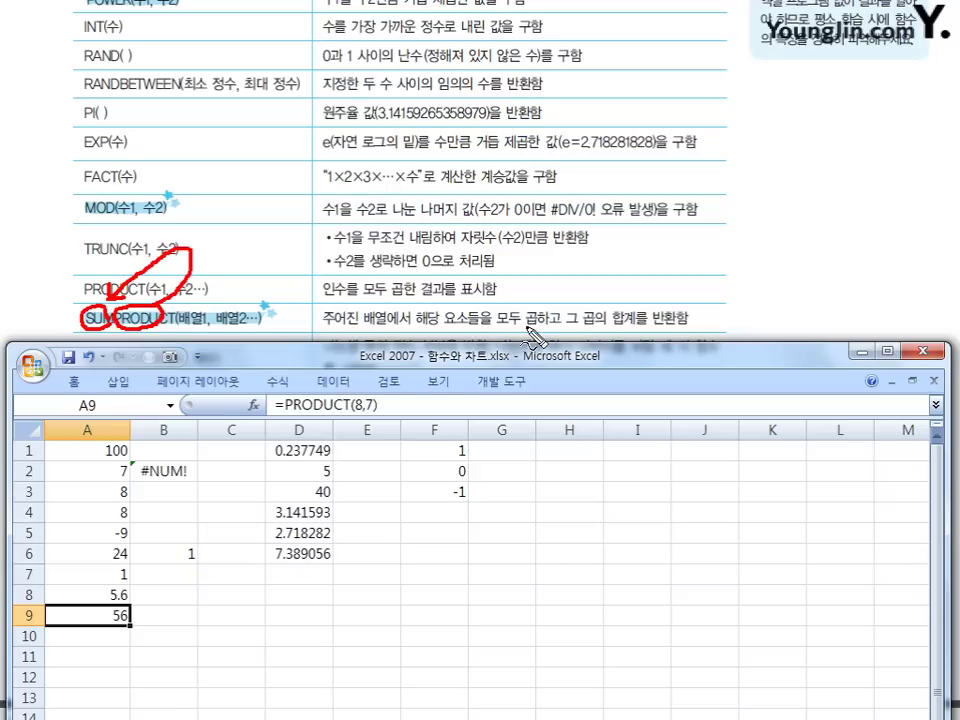
mouse_move(628, 307)
mouse_down()
mouse_move(602, 320)
mouse_move(632, 312)
mouse_up()
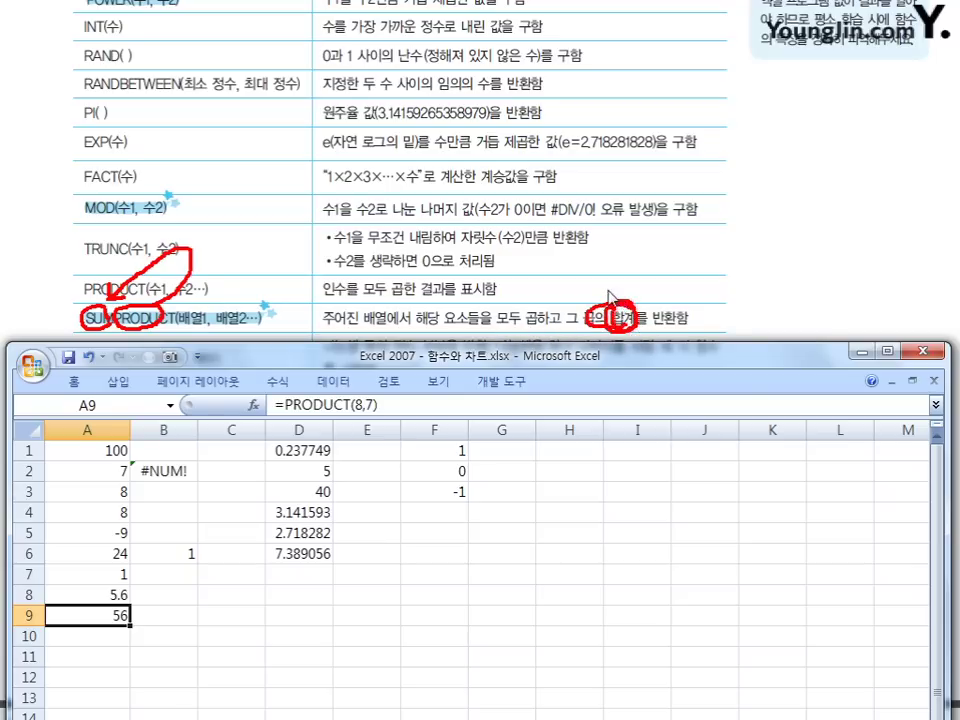
key(Escape)
- Uncover the textbook's QUOTIENT row and check the formulas in cells D6 and F1
drag(665, 362, 667, 408)
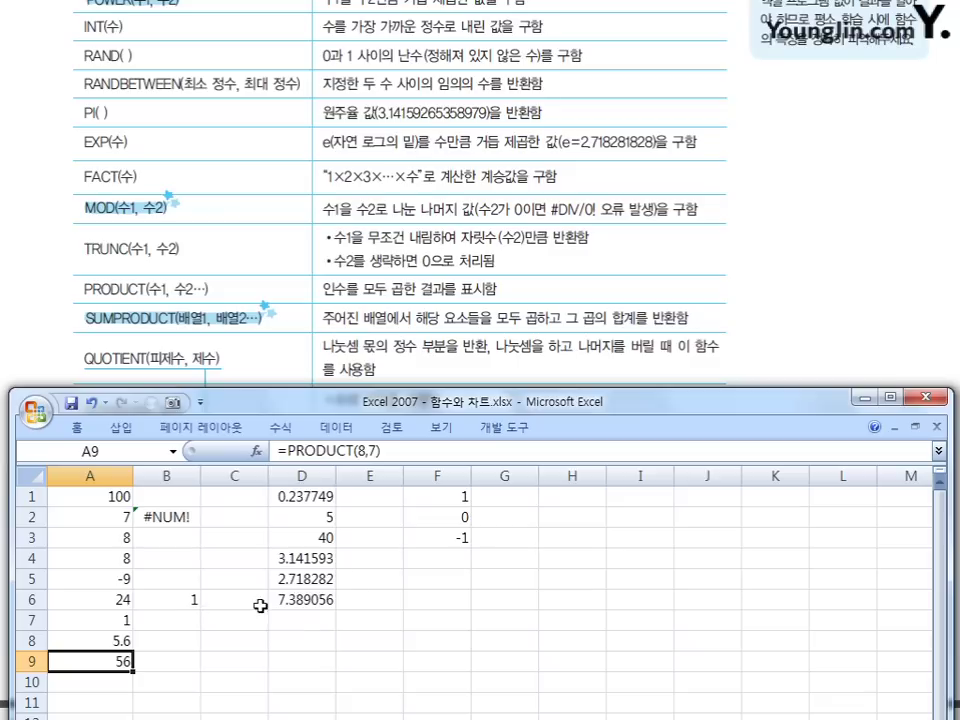
click(318, 601)
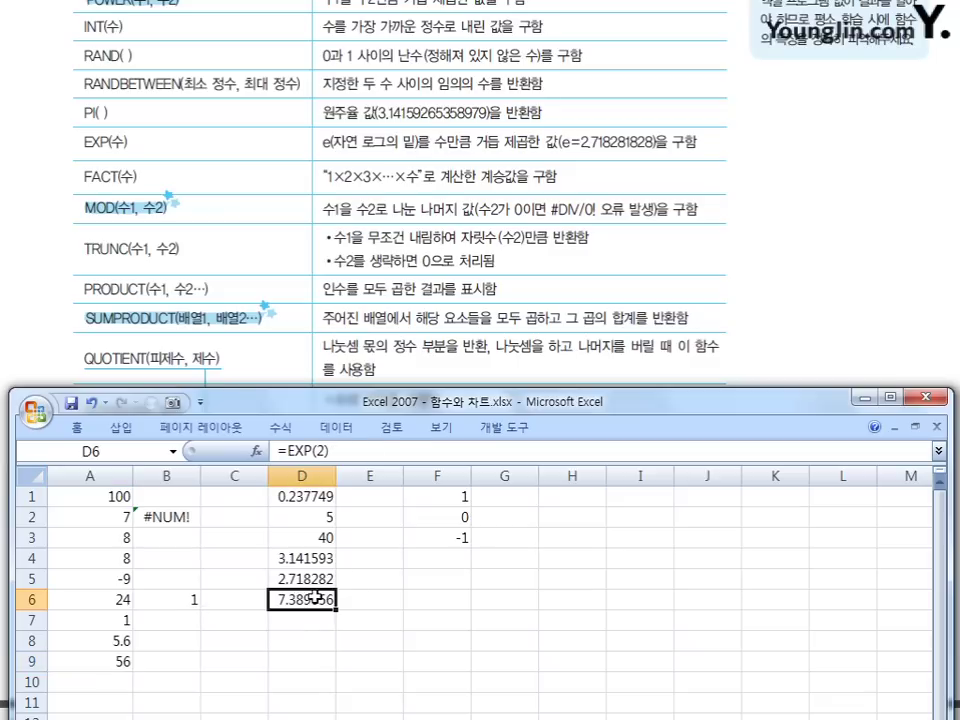
click(446, 496)
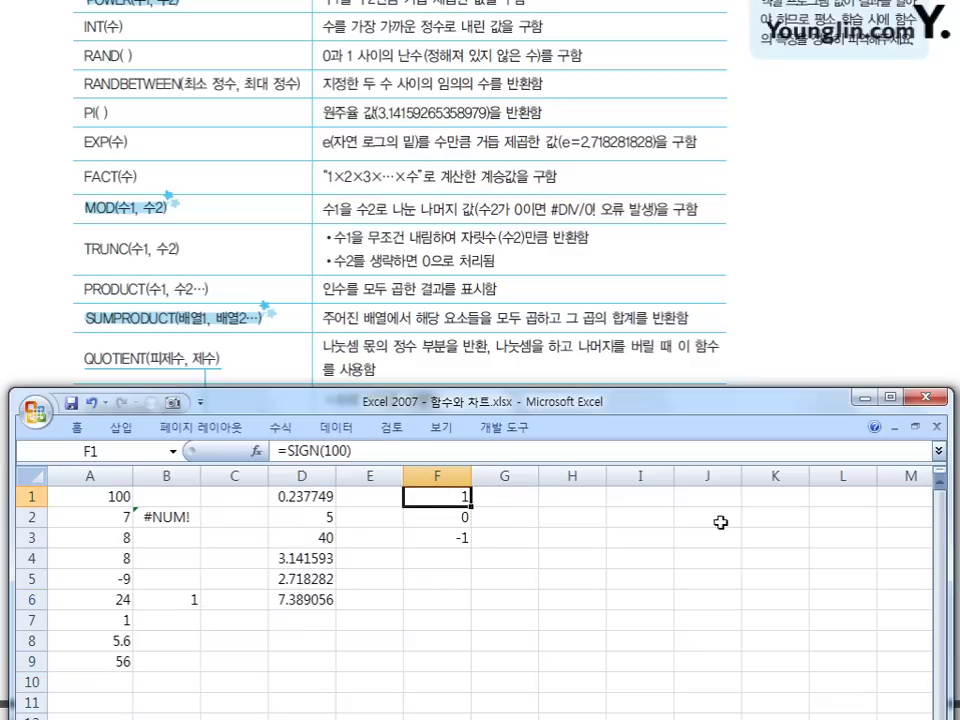
- Enter =QUOTIENT(100,3) in cell H1 and reselect the cell to view the result
click(569, 498)
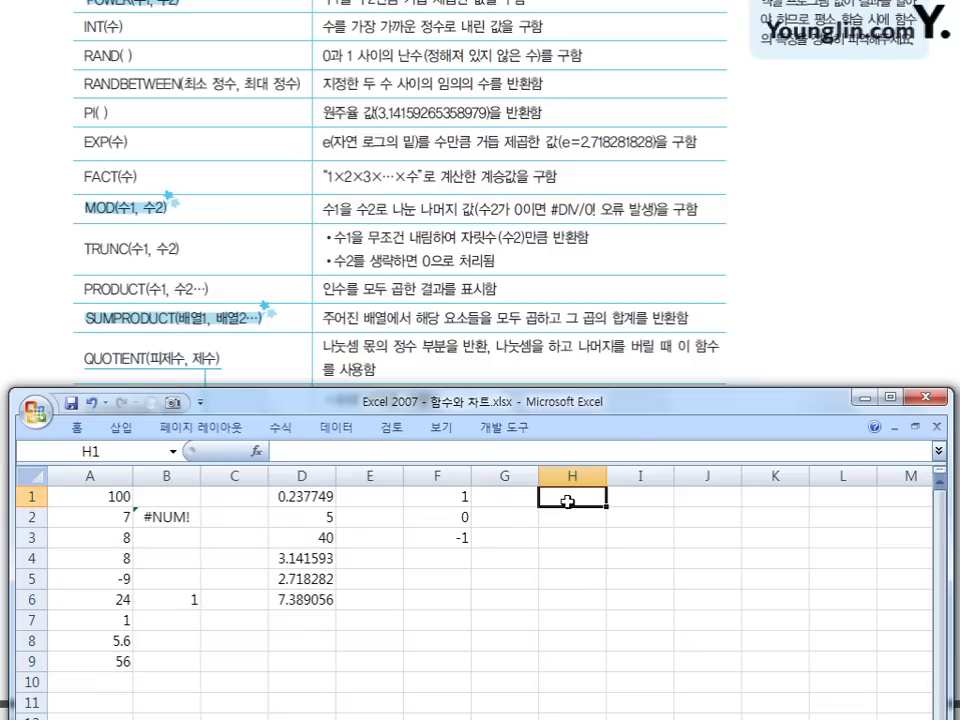
text(=q)
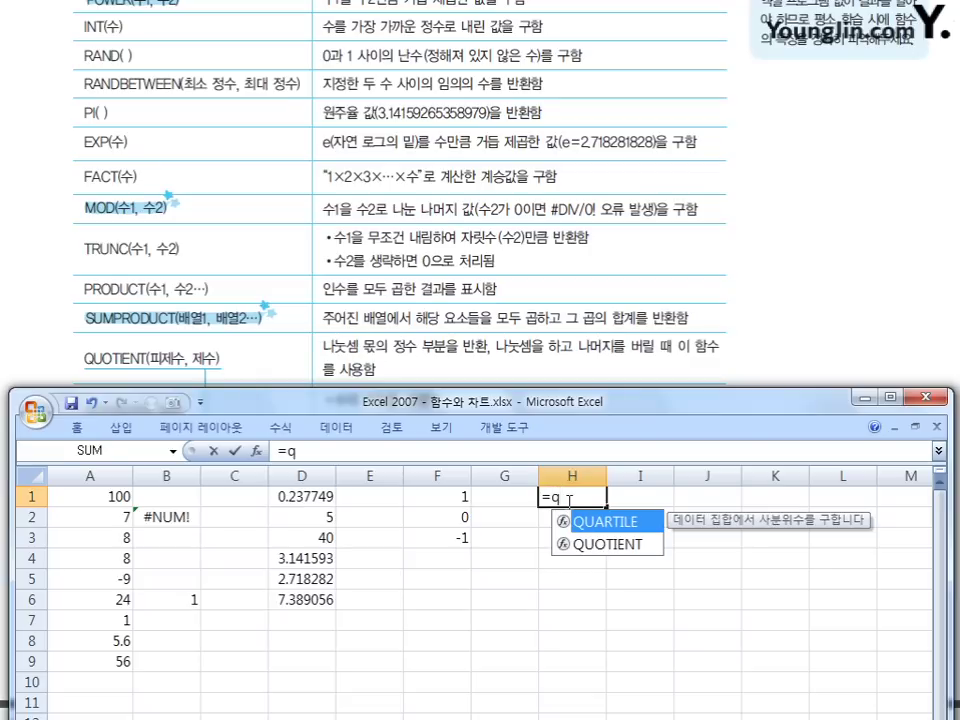
double_click(598, 544)
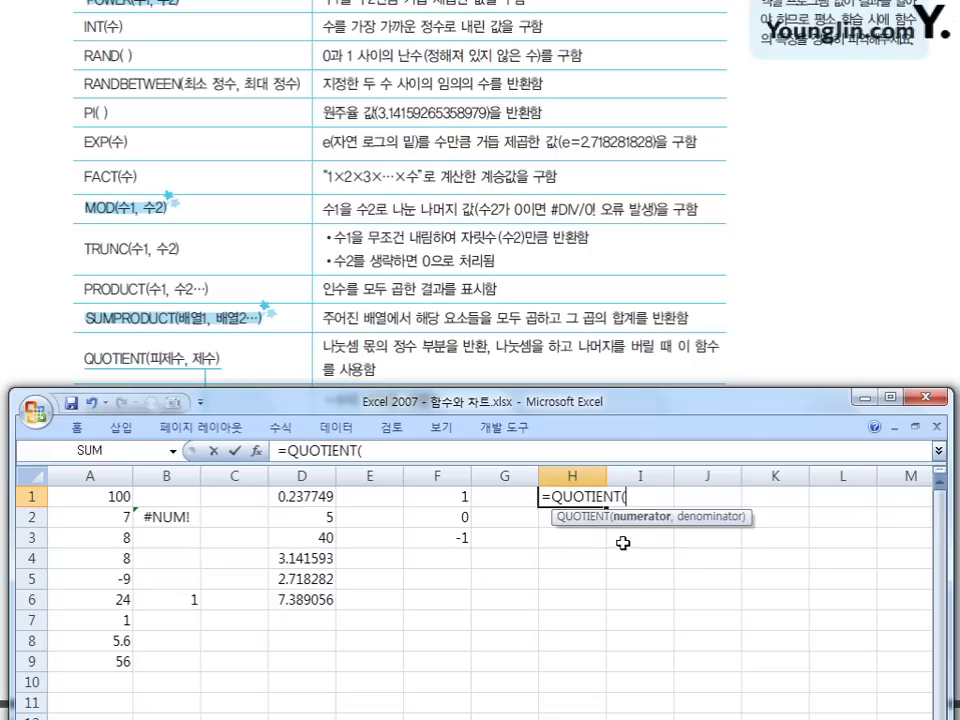
text(100)
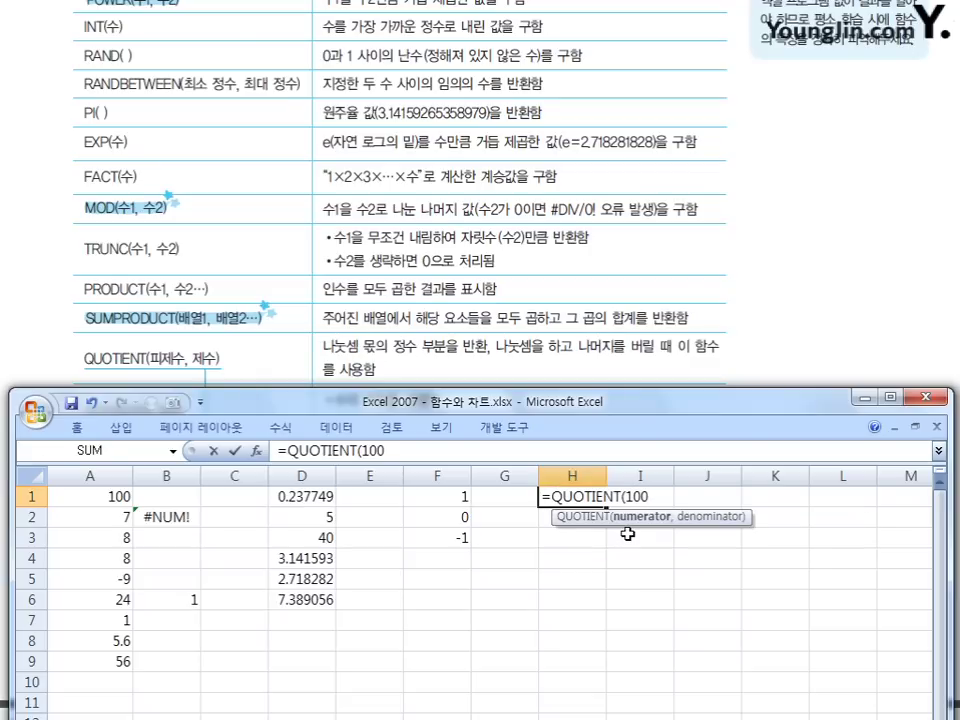
text(,3)
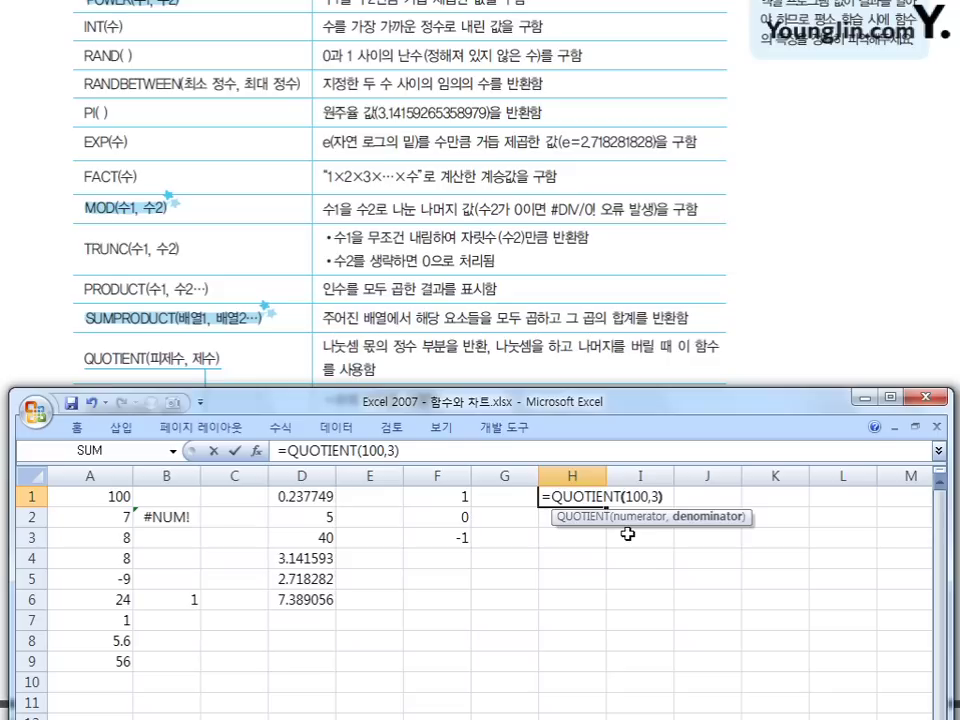
key(Return)
key(Up)
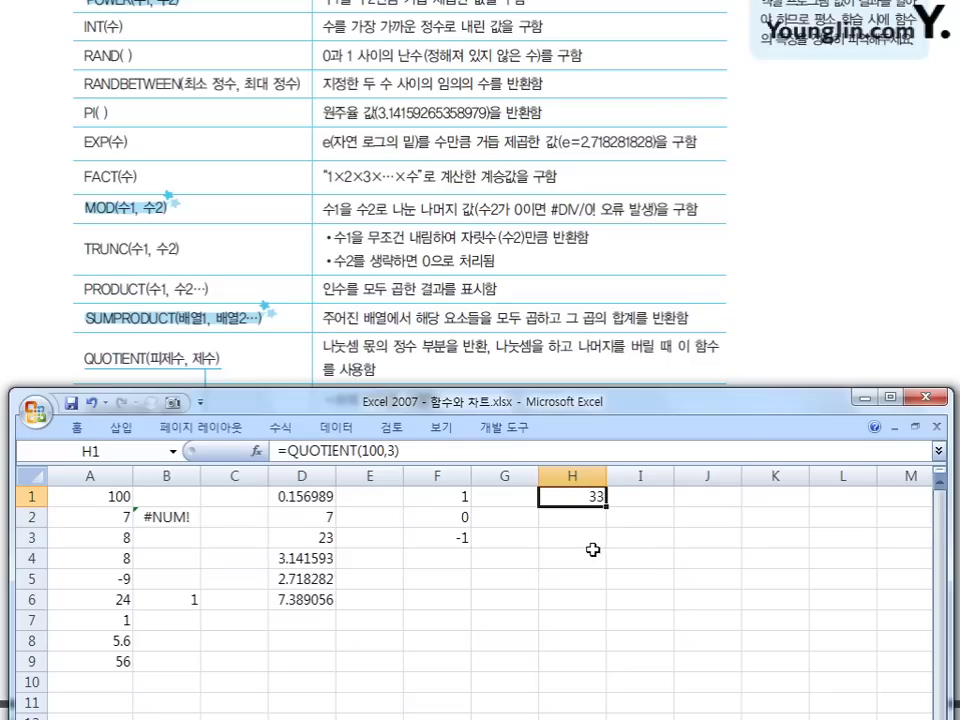
- Set the divisor in cell H1's QUOTIENT formula to 50 and reselect the cell
key(F2)
key(Left)
key(Left)
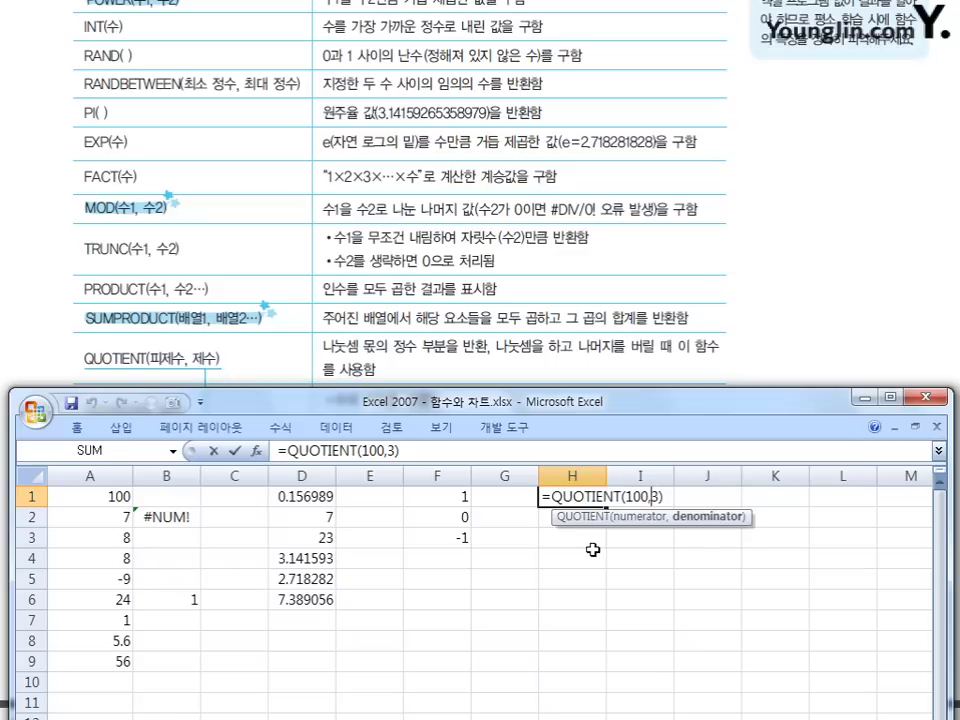
text(50)
key(Return)
key(Up)
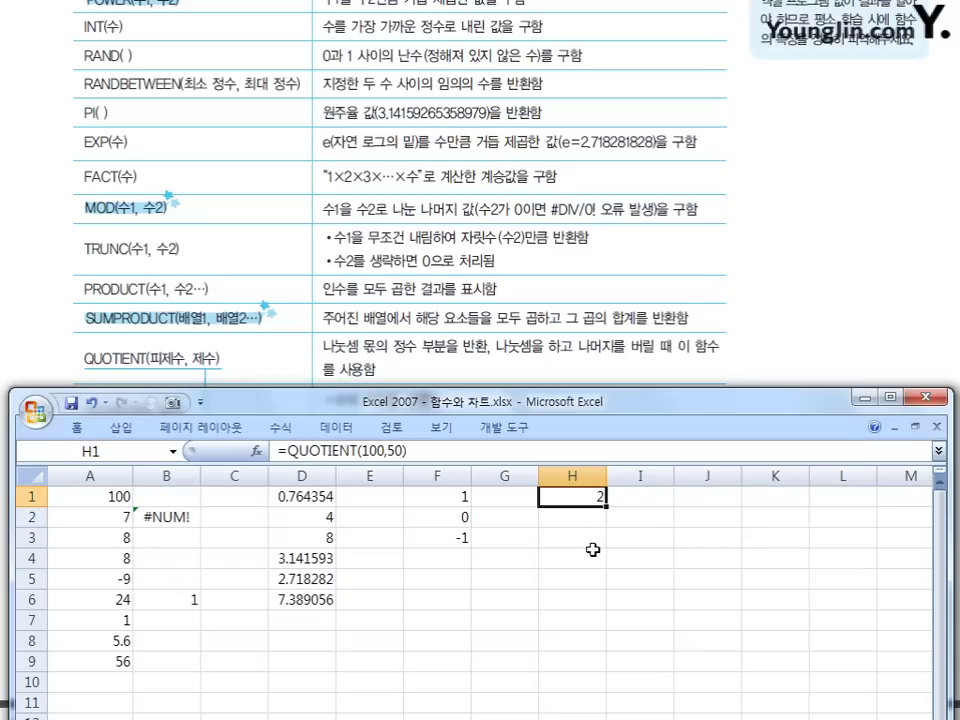
- Enter =100/50 in cell H2 for comparison, reselect it, and move the Excel window to uncover the textbook's SIGN row
key(Down)
text(=)
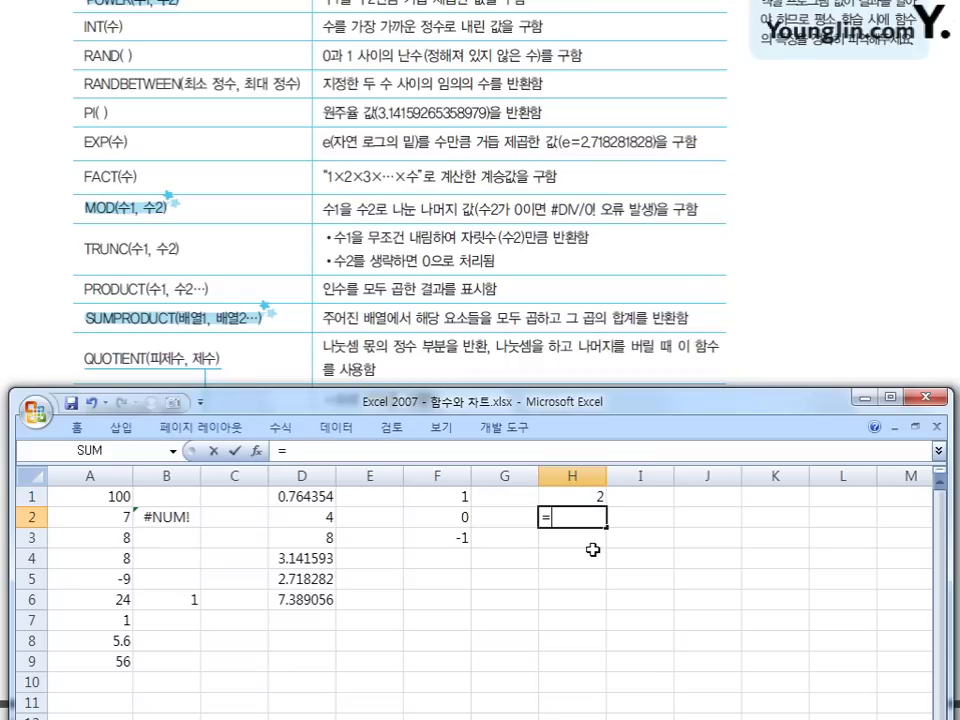
text(100/50)
key(Return)
key(Up)
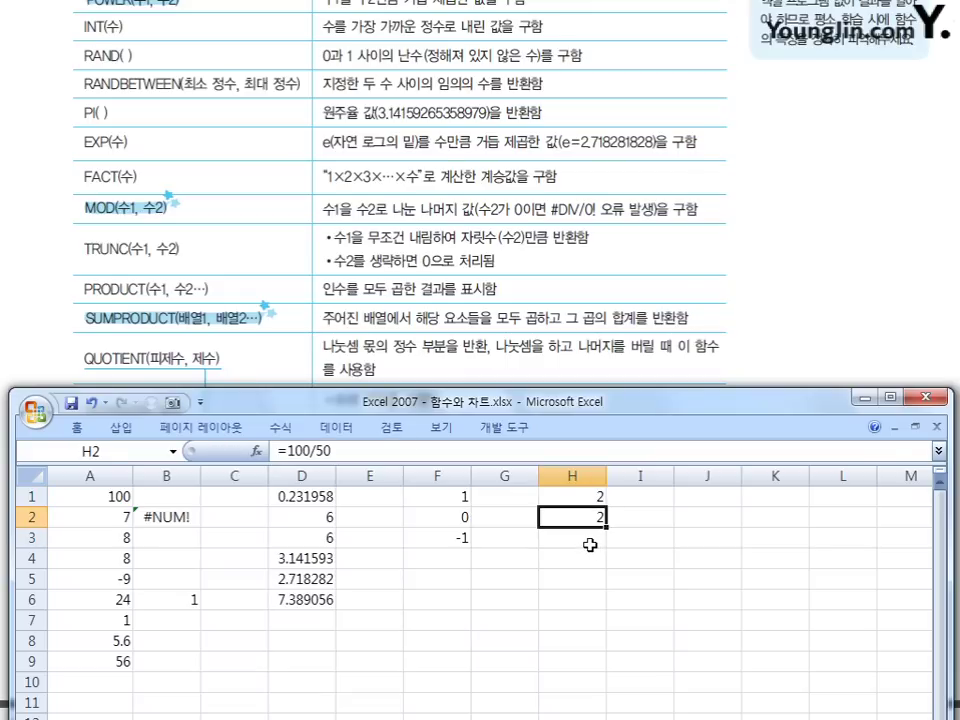
drag(706, 395, 701, 461)
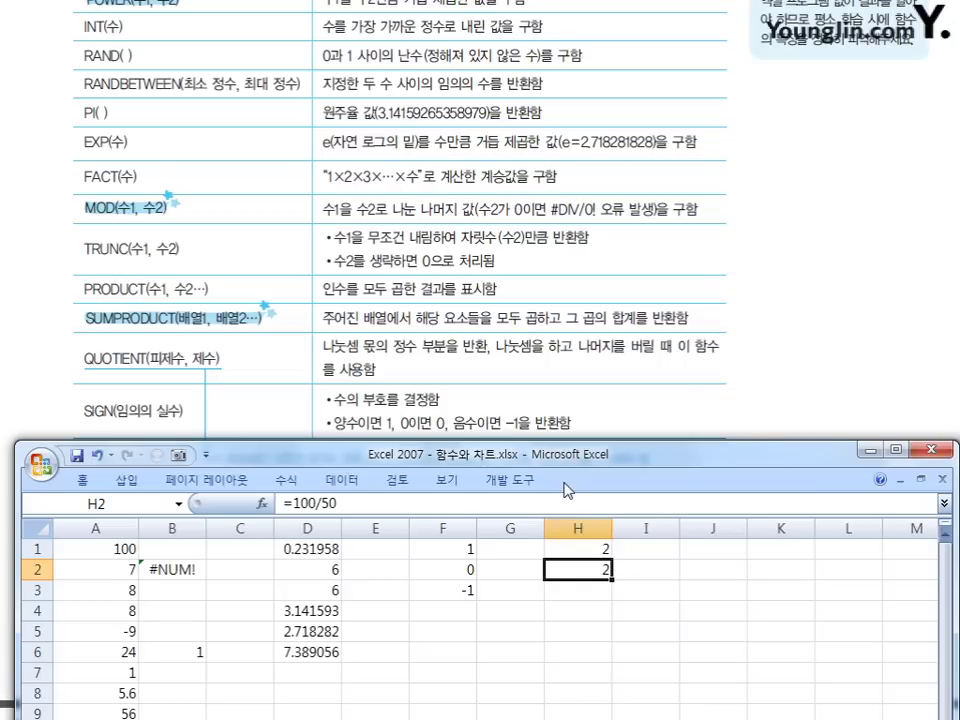
- Check the SIGN formulas in cells F1, F2 and F3, and minimize the Excel window to uncover the textbook page
click(440, 549)
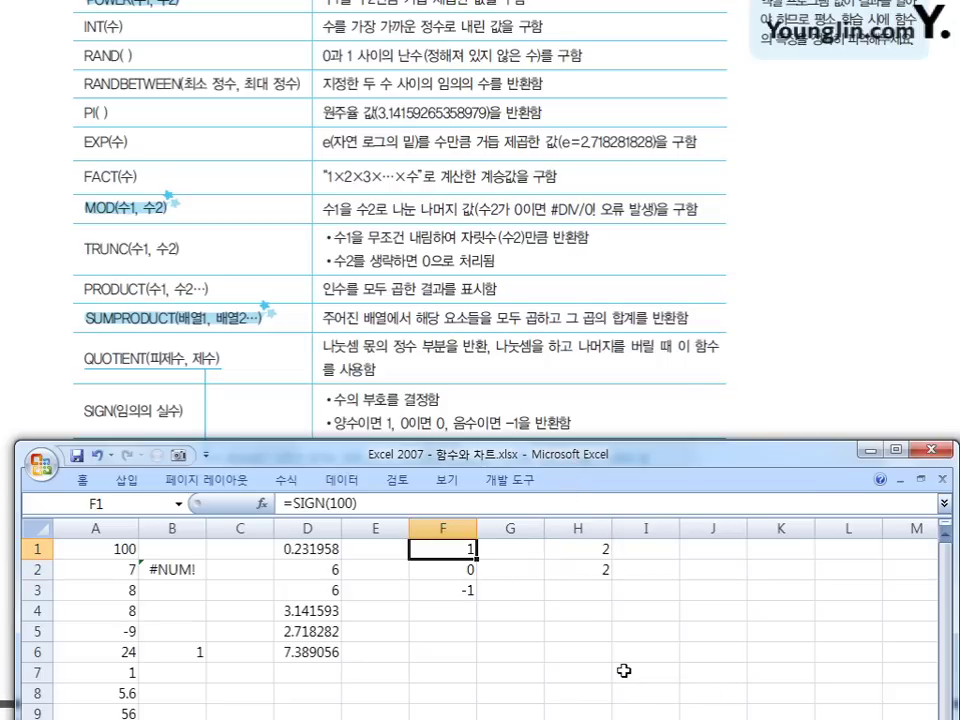
click(468, 574)
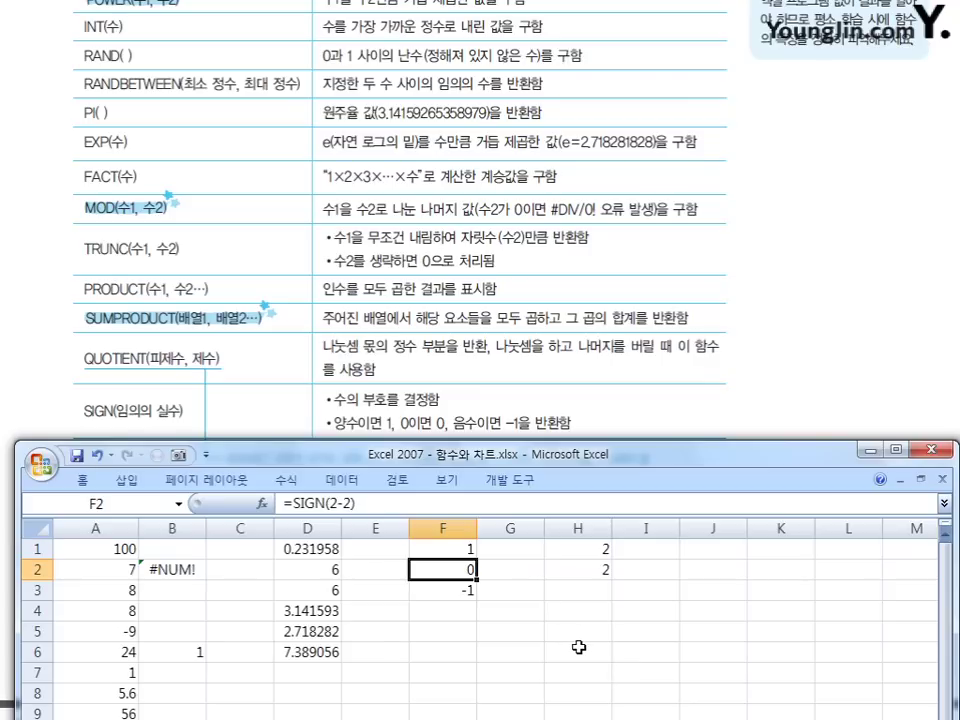
click(465, 591)
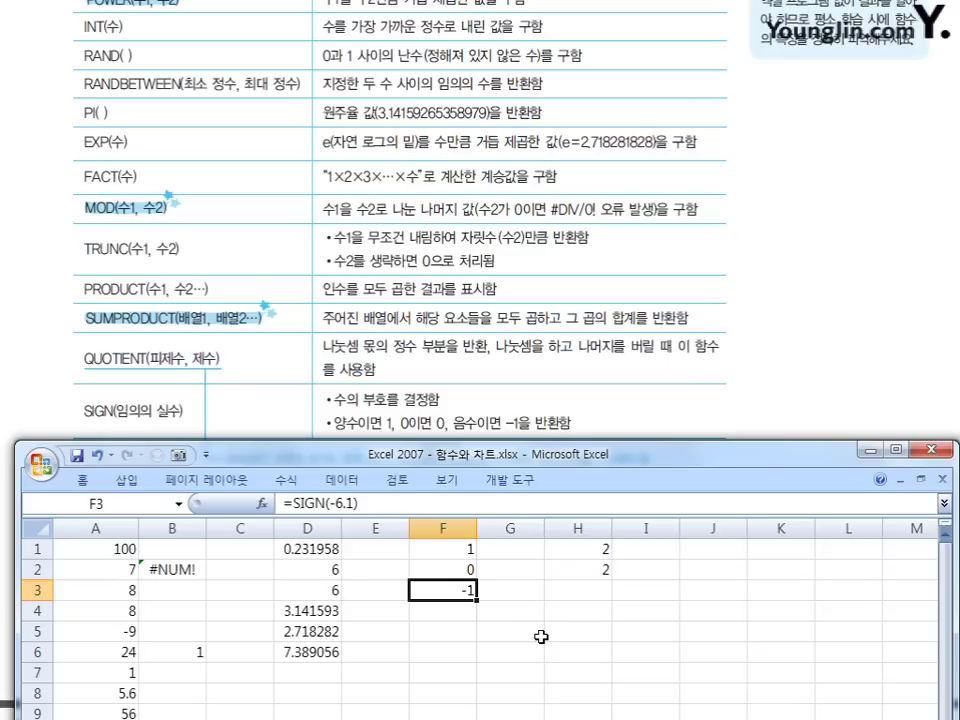
click(871, 449)
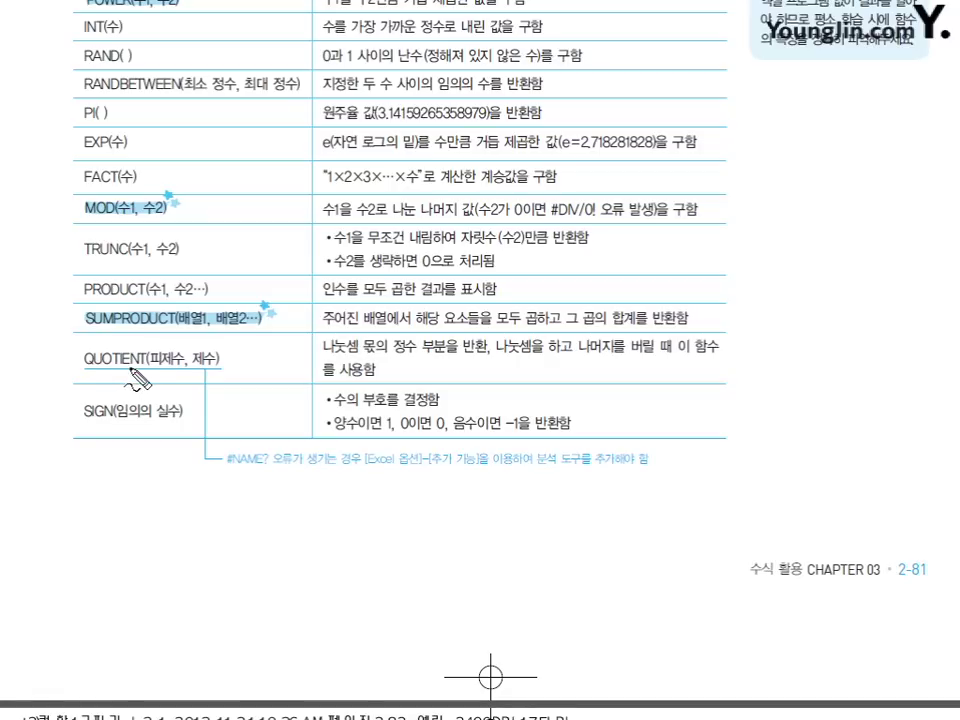
- Circle QUOTIENT and #NAME? on the textbook page with the pen, and box the Excel options add-ins path and 분석 도구 in the note
drag(86, 369, 140, 352)
mouse_move(250, 448)
mouse_down()
mouse_move(261, 446)
mouse_move(263, 466)
mouse_up()
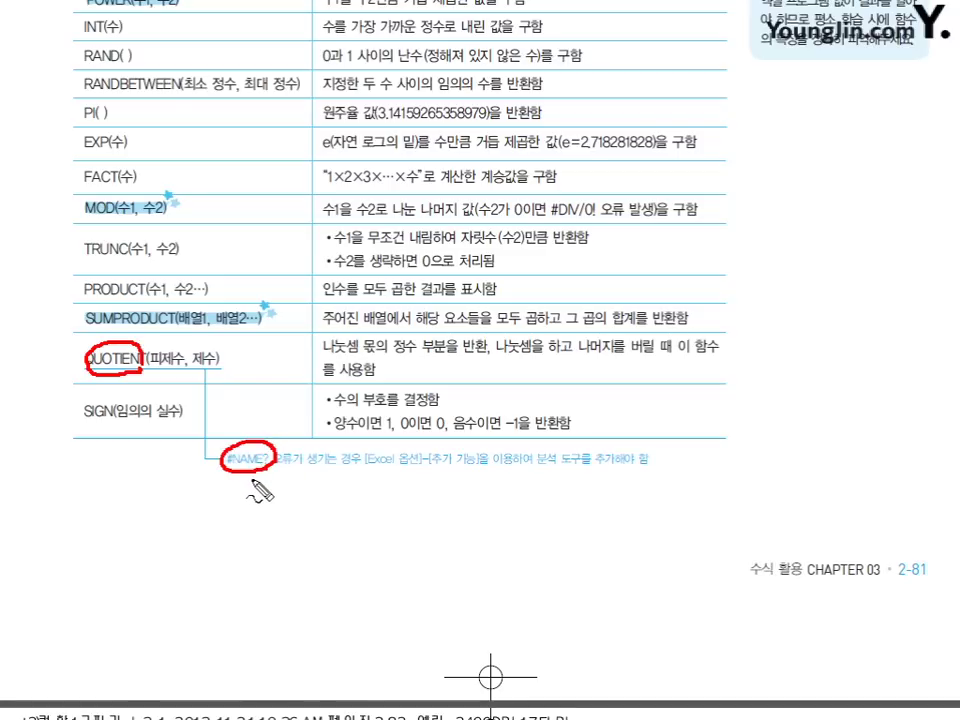
mouse_move(365, 466)
mouse_down()
mouse_move(478, 467)
mouse_move(485, 443)
mouse_move(380, 438)
mouse_move(366, 466)
mouse_up()
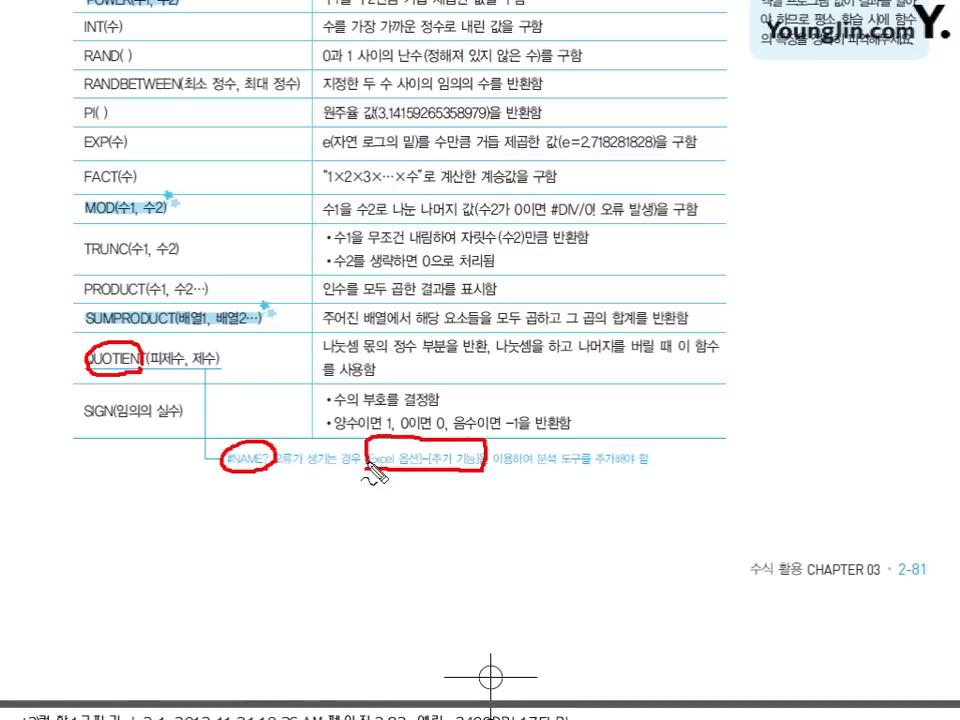
drag(540, 471, 581, 471)
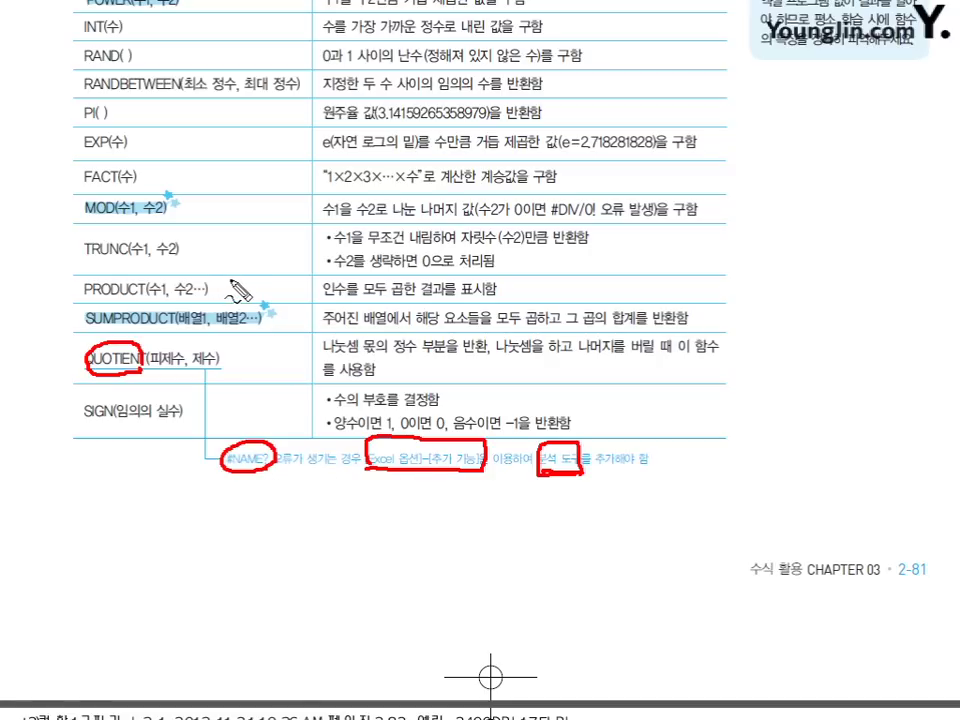
- Write 1급 beside the PRODUCT, SUMPRODUCT, QUOTIENT and SIGN rows, and draw stars in front of PRODUCT and SUMPRODUCT
mouse_move(229, 279)
mouse_down()
mouse_move(227, 292)
mouse_move(255, 282)
mouse_move(267, 330)
mouse_move(291, 313)
mouse_move(292, 331)
mouse_move(251, 370)
mouse_up()
mouse_move(261, 367)
mouse_down()
mouse_move(275, 354)
mouse_move(228, 422)
mouse_move(263, 404)
mouse_move(278, 430)
mouse_up()
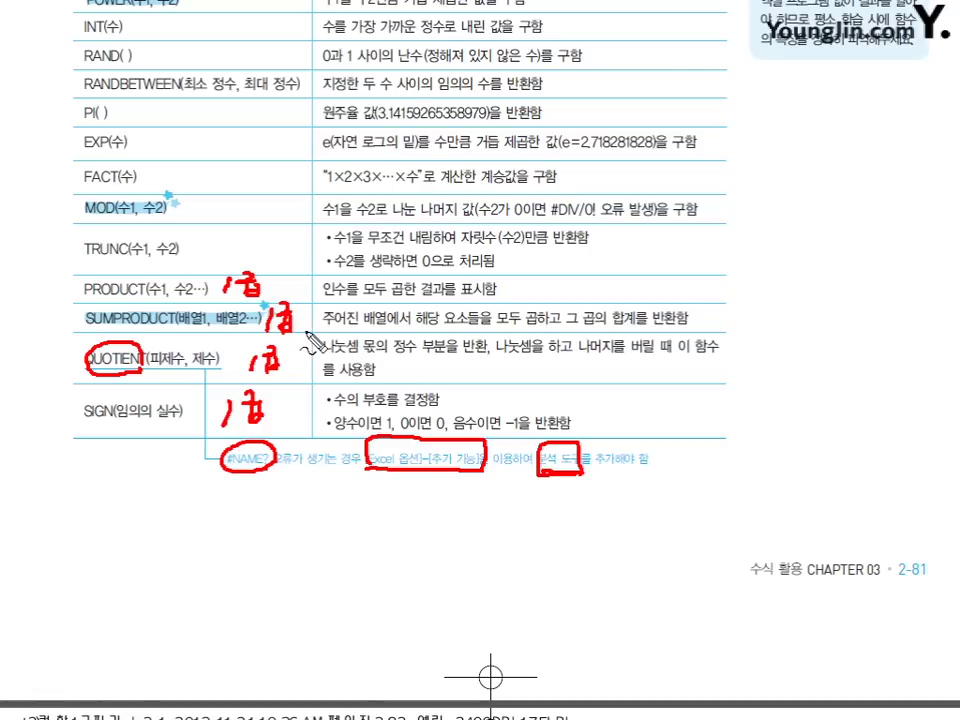
mouse_move(78, 297)
mouse_down()
mouse_move(70, 268)
mouse_move(72, 296)
mouse_move(98, 305)
mouse_up()
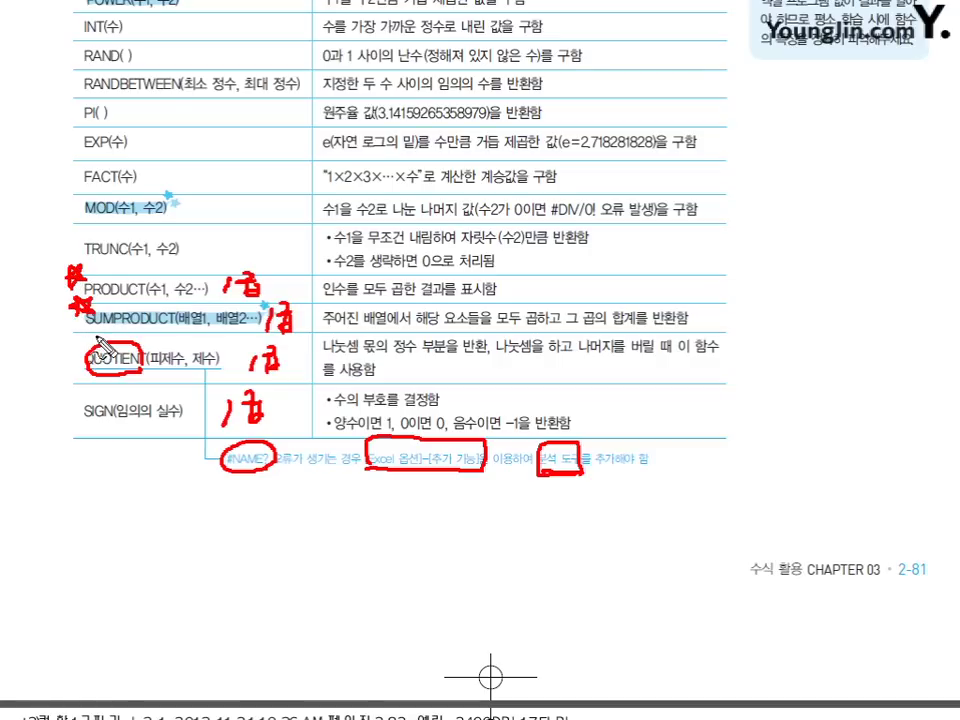
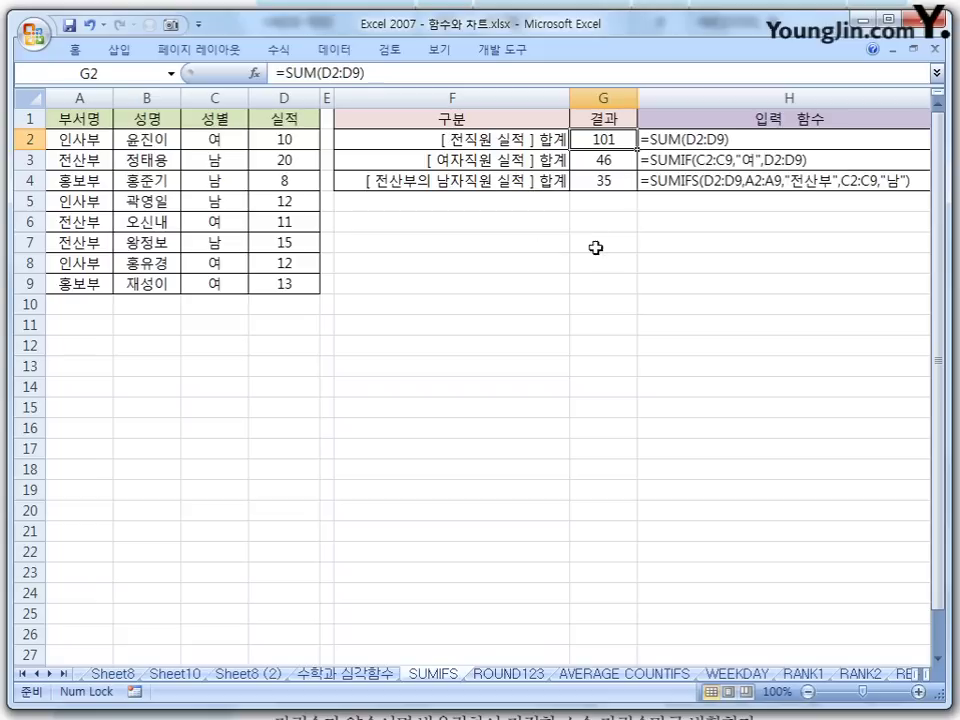
- On the SUMIFS sheet, review the headers in A1:D1, the all-employee total label in F2 and the 실적 values in D2:D9
click(95, 118)
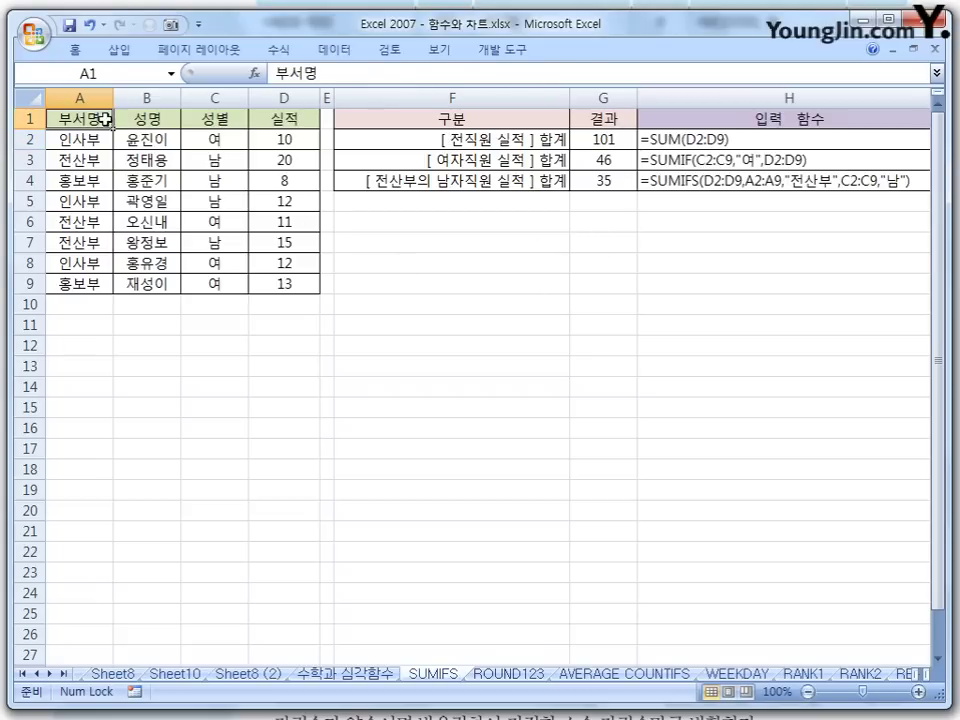
click(170, 118)
click(220, 118)
click(296, 118)
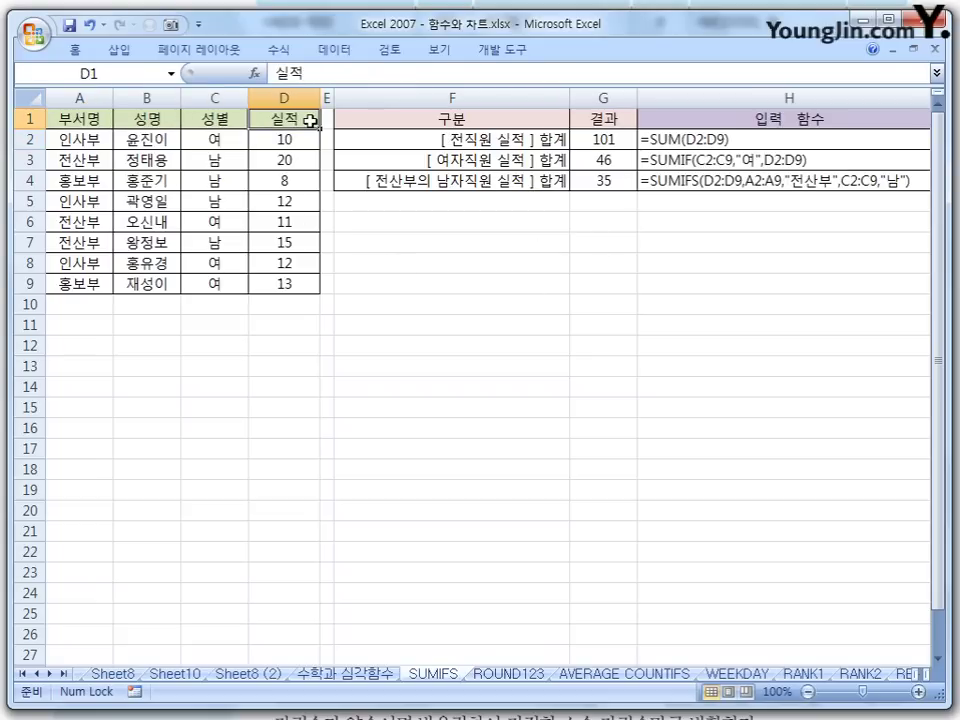
click(546, 140)
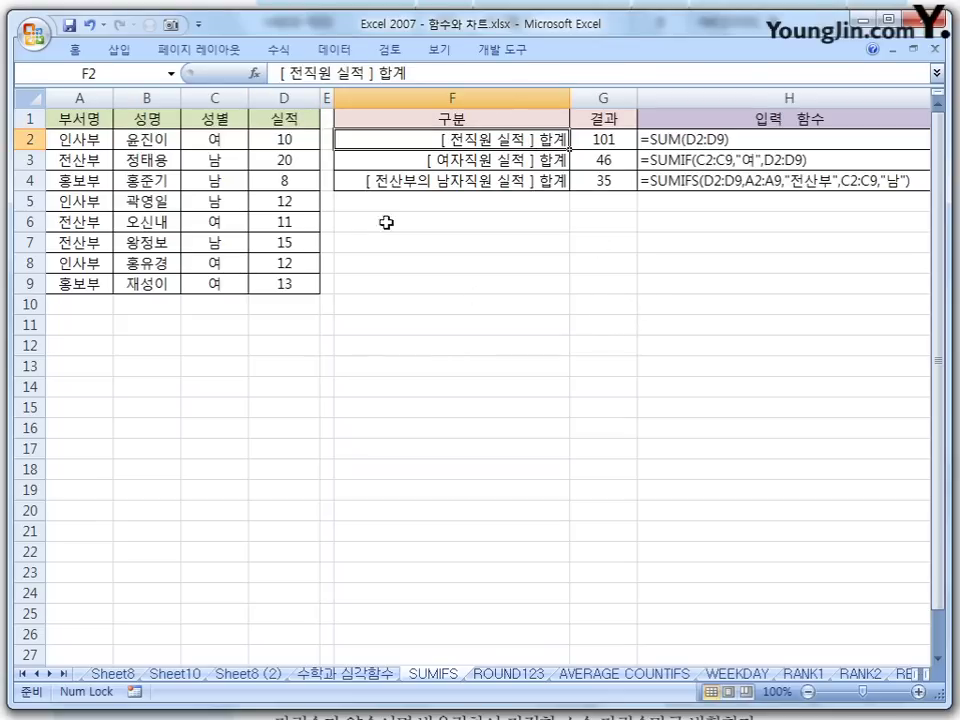
drag(296, 137, 321, 276)
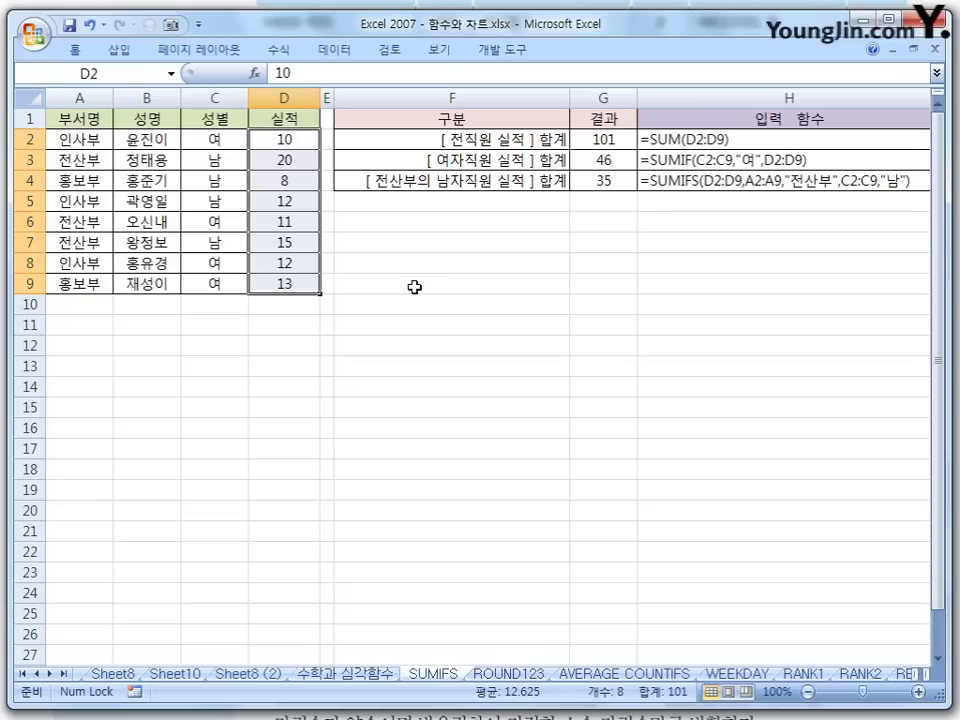
- Mark the SUM formula in H2, its D2:D9 range and the F2 label with the pen, clear the marks and check cell G2
click(696, 139)
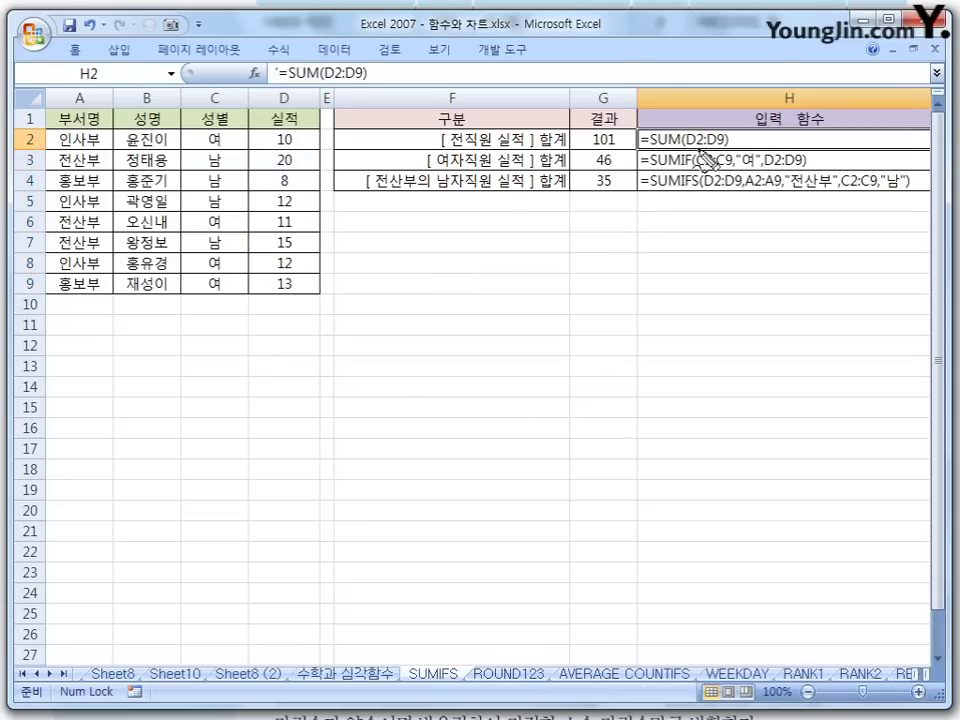
drag(686, 145, 722, 144)
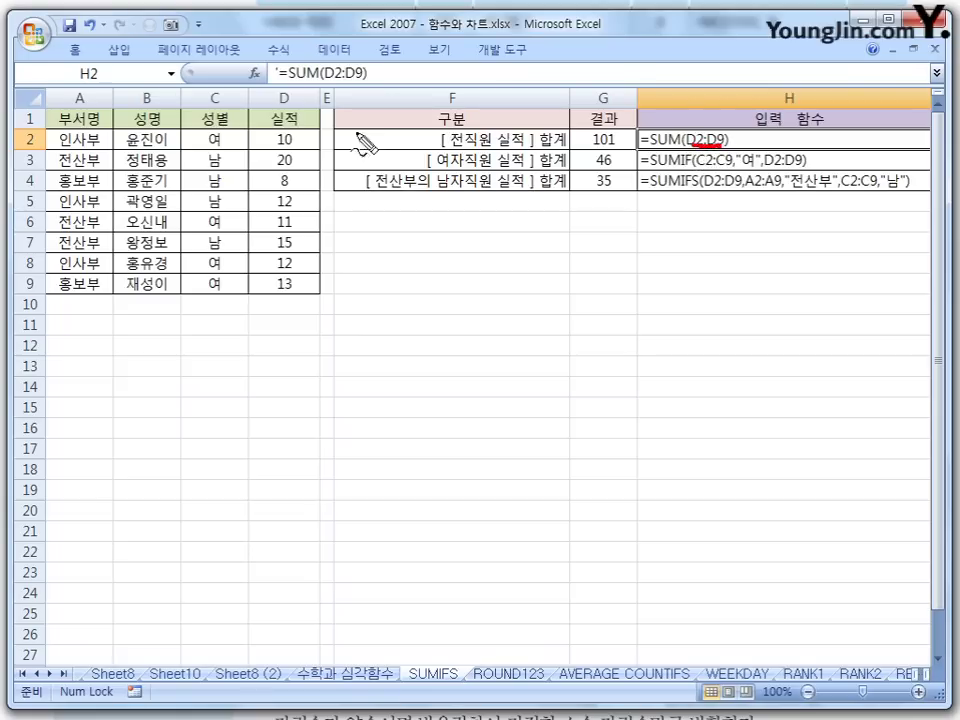
mouse_move(287, 133)
mouse_down()
mouse_move(300, 135)
mouse_move(334, 192)
mouse_move(290, 270)
mouse_up()
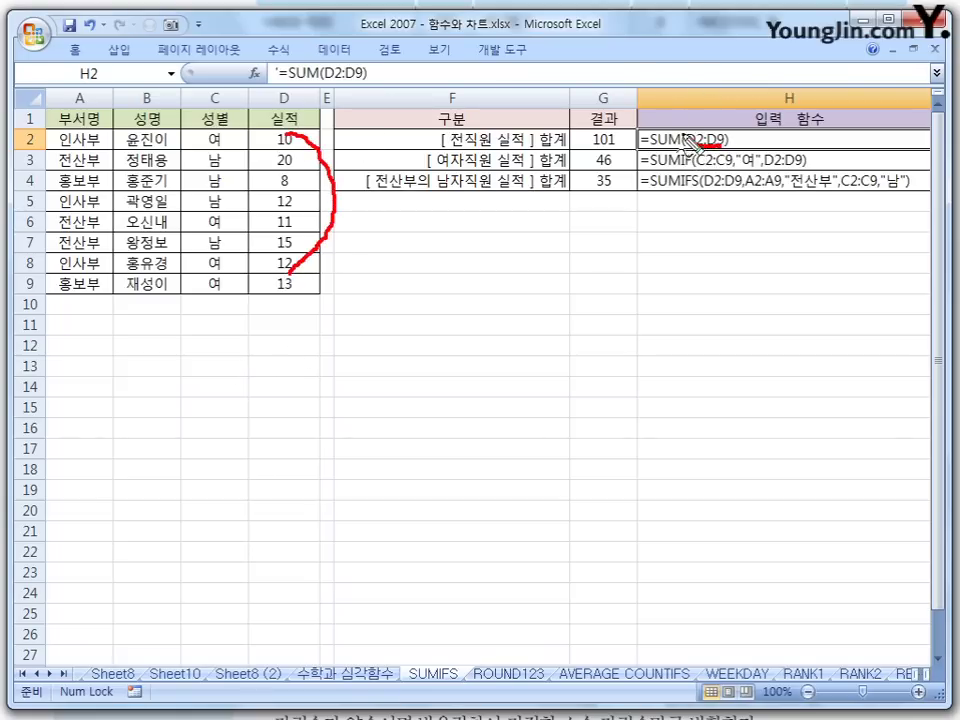
mouse_move(666, 133)
mouse_down()
mouse_move(656, 143)
mouse_move(668, 134)
mouse_up()
drag(467, 152, 552, 150)
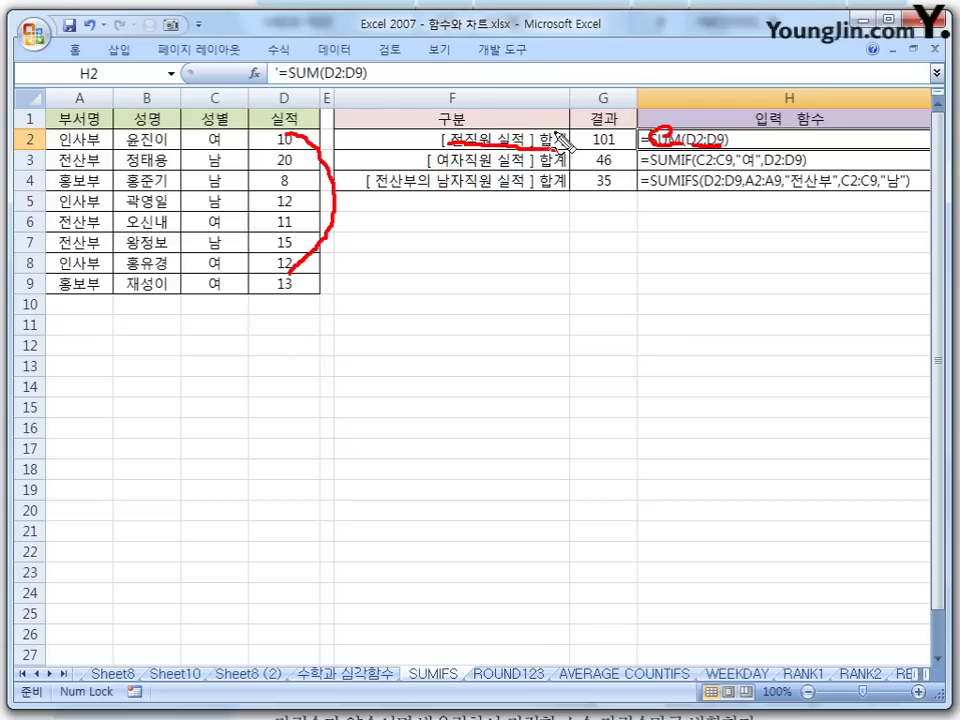
key(Escape)
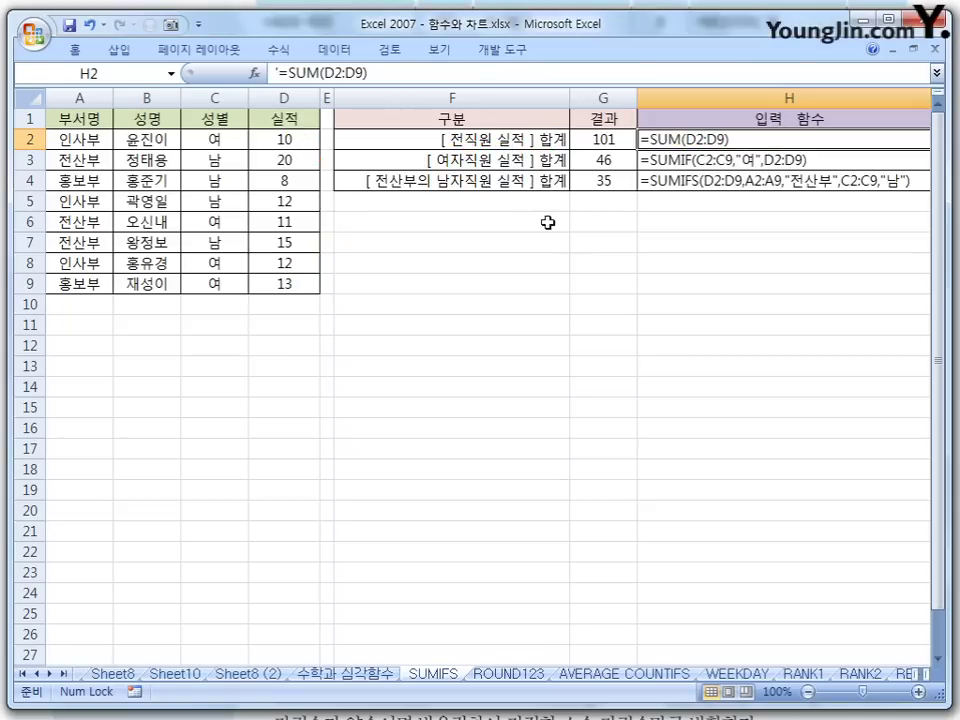
click(625, 148)
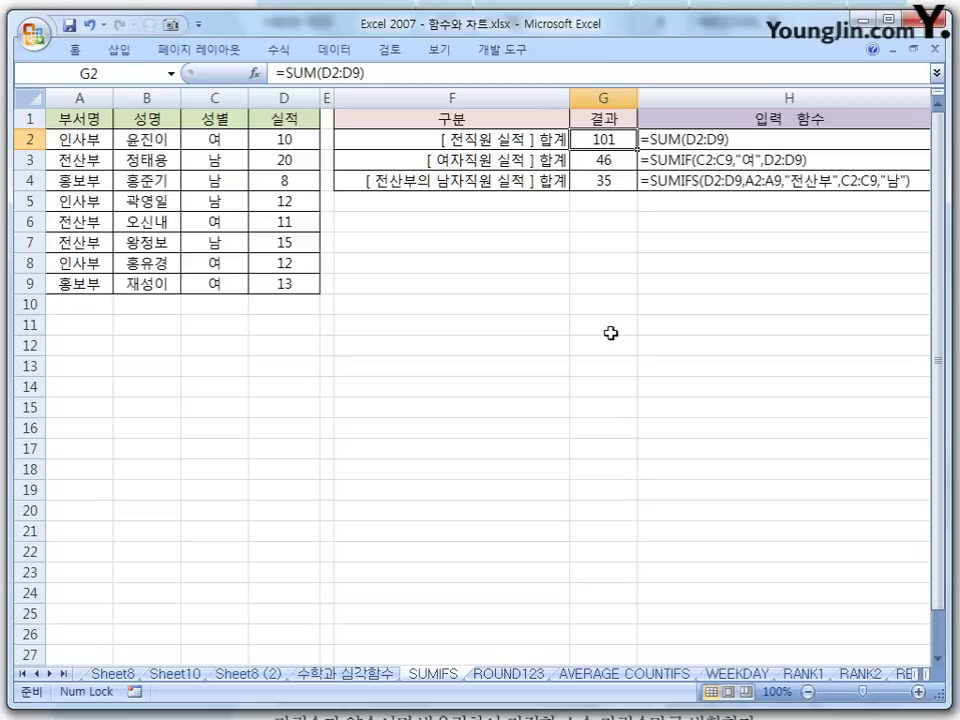
- Review the female-employee total label in F3 and highlight the data rows whose 성별 is 여
click(531, 167)
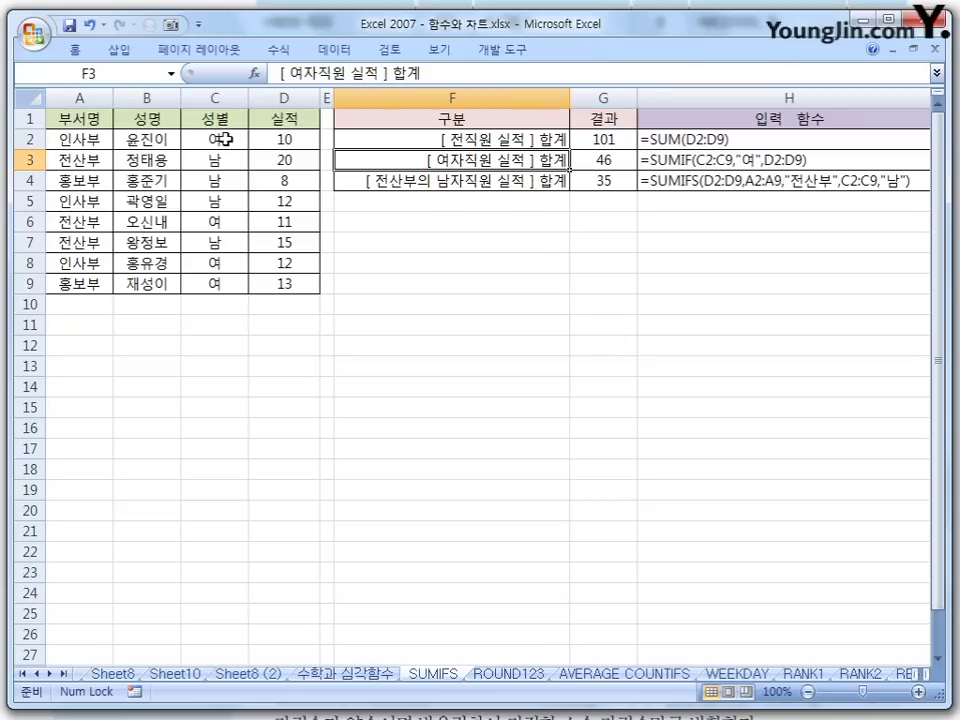
drag(97, 140, 302, 145)
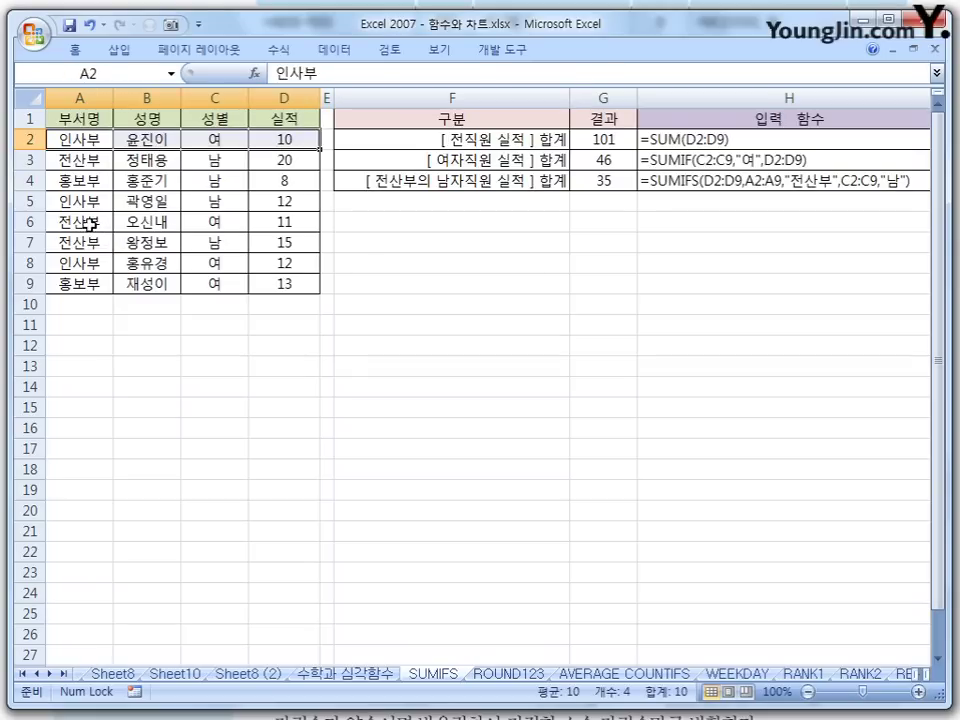
drag(90, 224, 250, 224)
drag(100, 263, 300, 283)
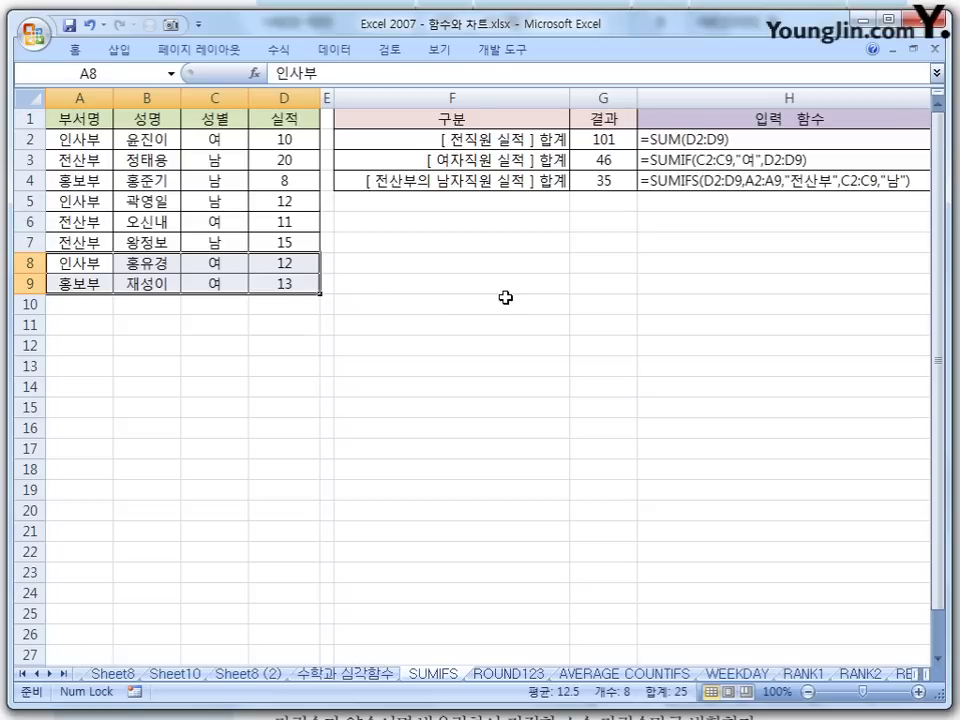
click(527, 164)
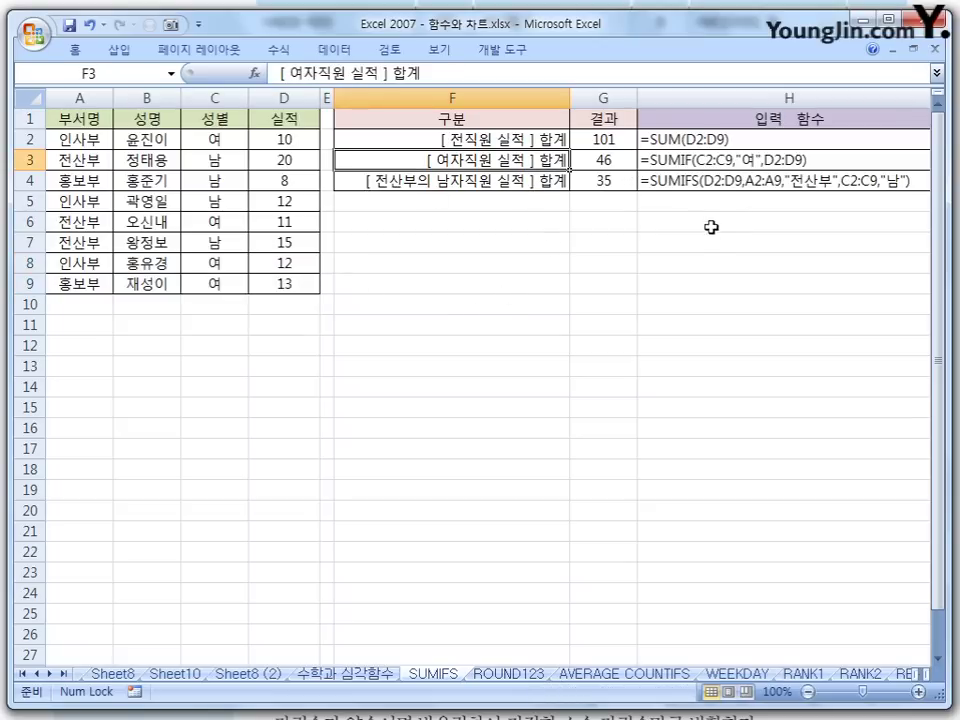
- Mark the SUMIF arguments in H3 and the matching C2:C9 and D2:D9 ranges with the pen, and clear the marks
click(703, 163)
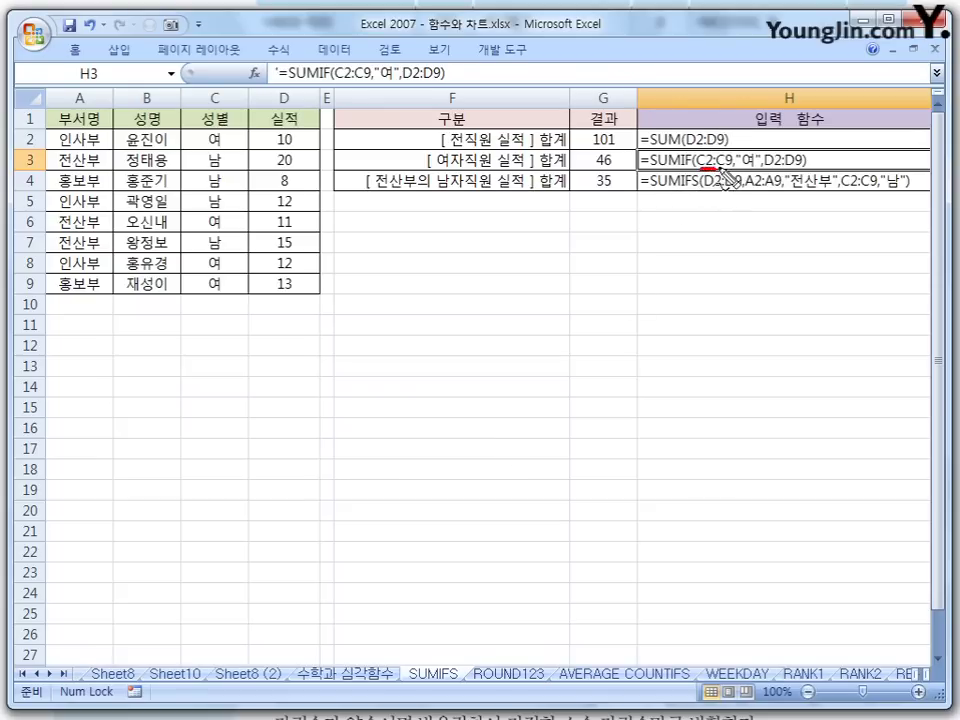
drag(237, 135, 240, 287)
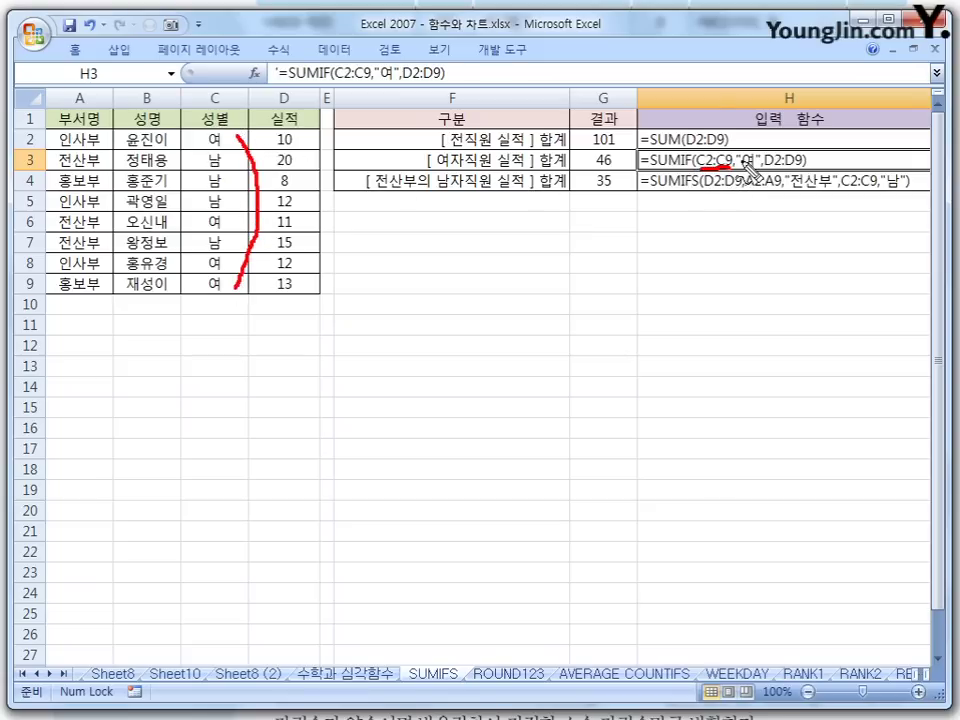
mouse_move(744, 163)
mouse_down()
mouse_move(750, 155)
mouse_move(742, 163)
mouse_up()
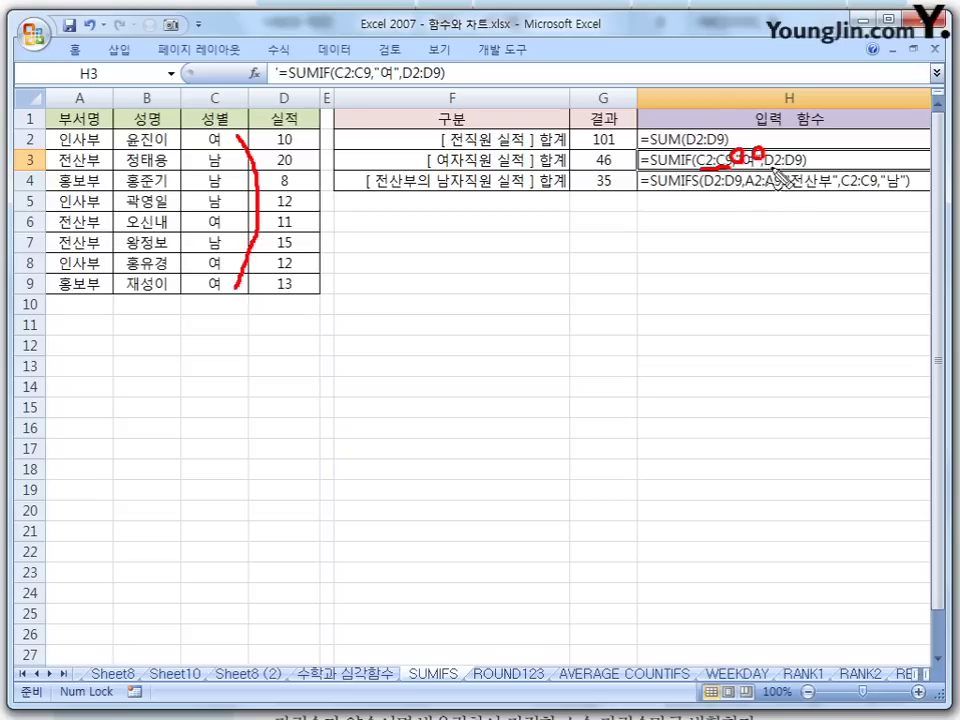
mouse_move(297, 138)
mouse_down()
mouse_move(317, 154)
mouse_move(336, 238)
mouse_move(318, 270)
mouse_up()
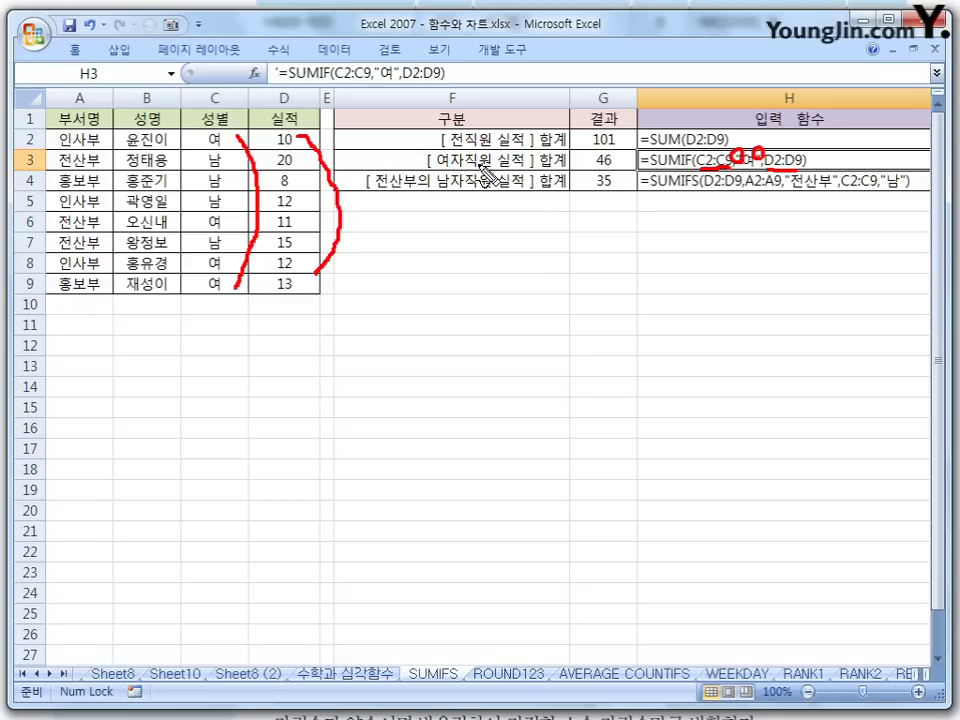
key(Escape)
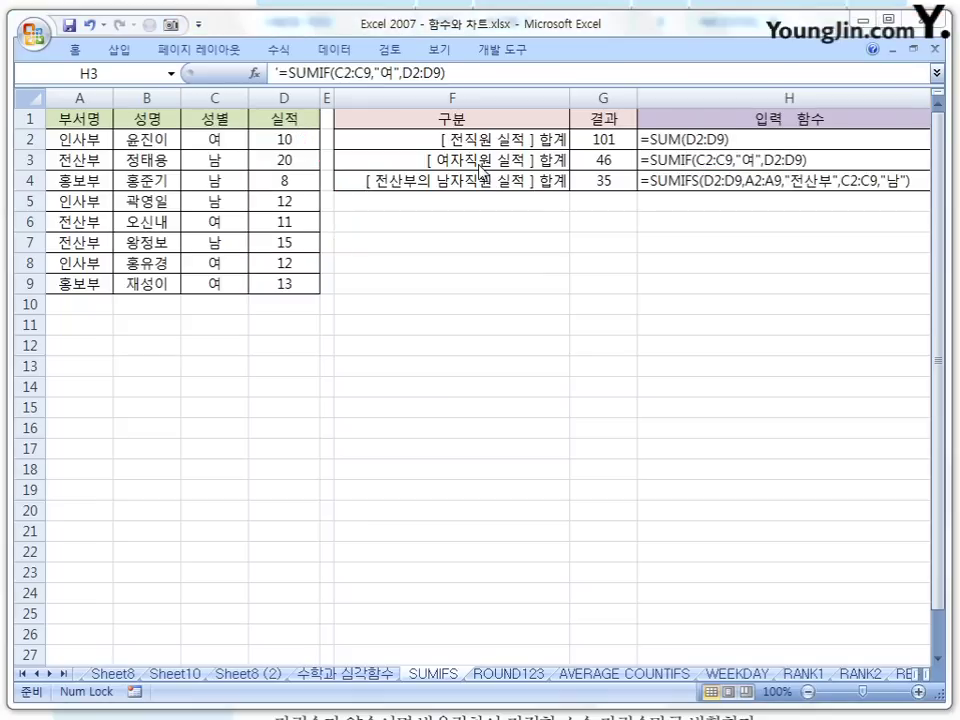
- Inspect the SUMIF formula inside cell G3 in edit mode and confirm it unchanged
click(605, 161)
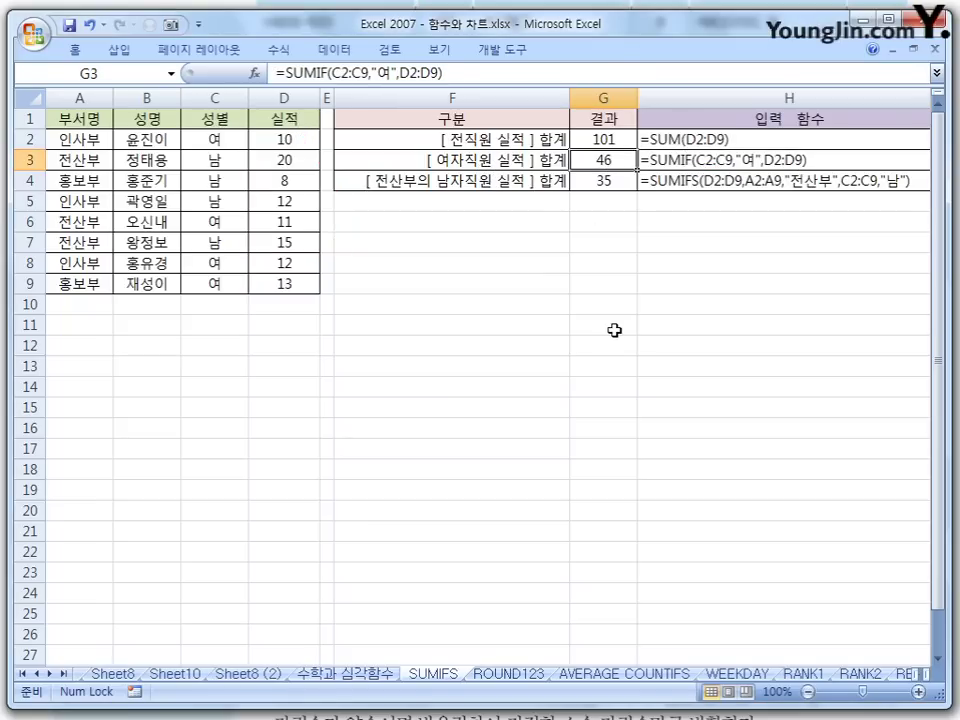
key(F2)
key(Return)
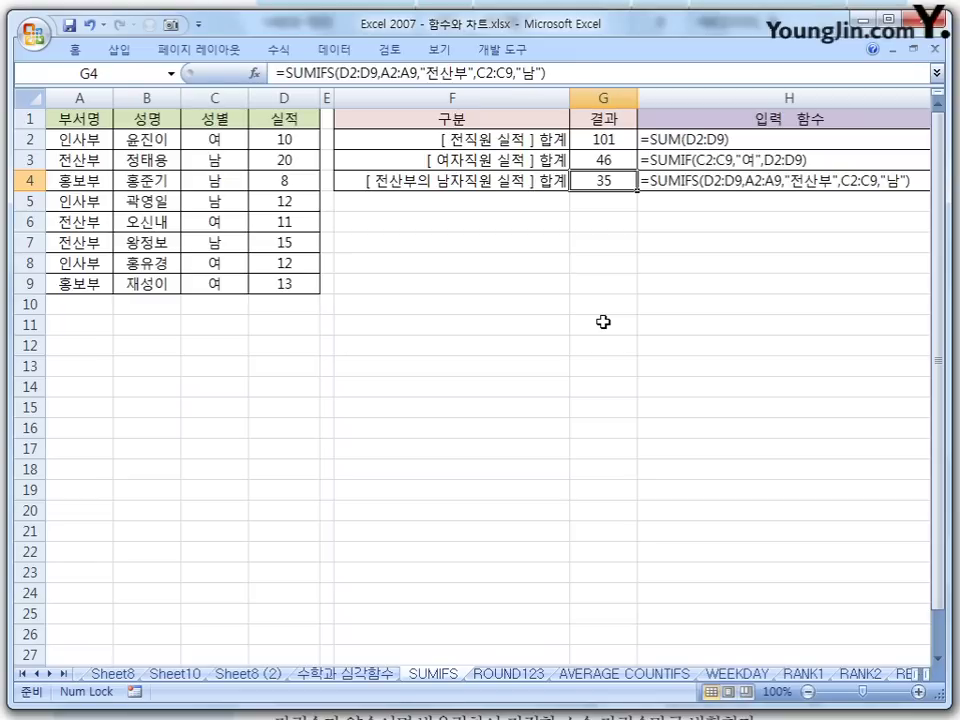
- Mark 전산부, 남자 and 합계 in the F4 label with the pen and circle the 전산부 entries in A3, A6 and A7
click(503, 181)
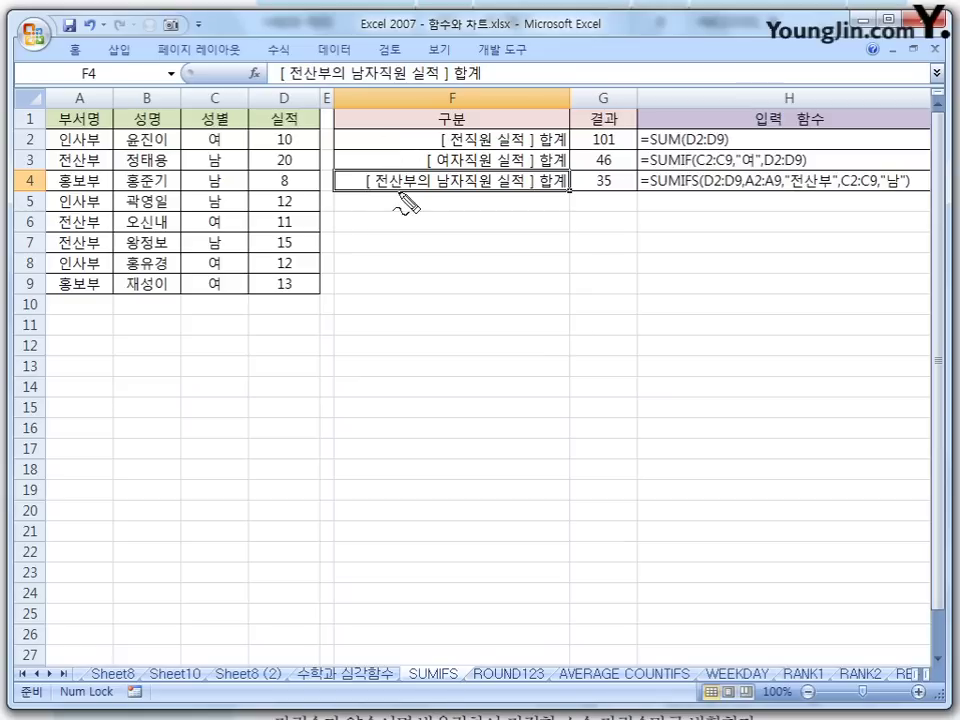
mouse_move(408, 190)
mouse_down()
mouse_move(372, 188)
mouse_move(400, 172)
mouse_move(412, 186)
mouse_move(466, 184)
mouse_up()
drag(539, 189, 563, 187)
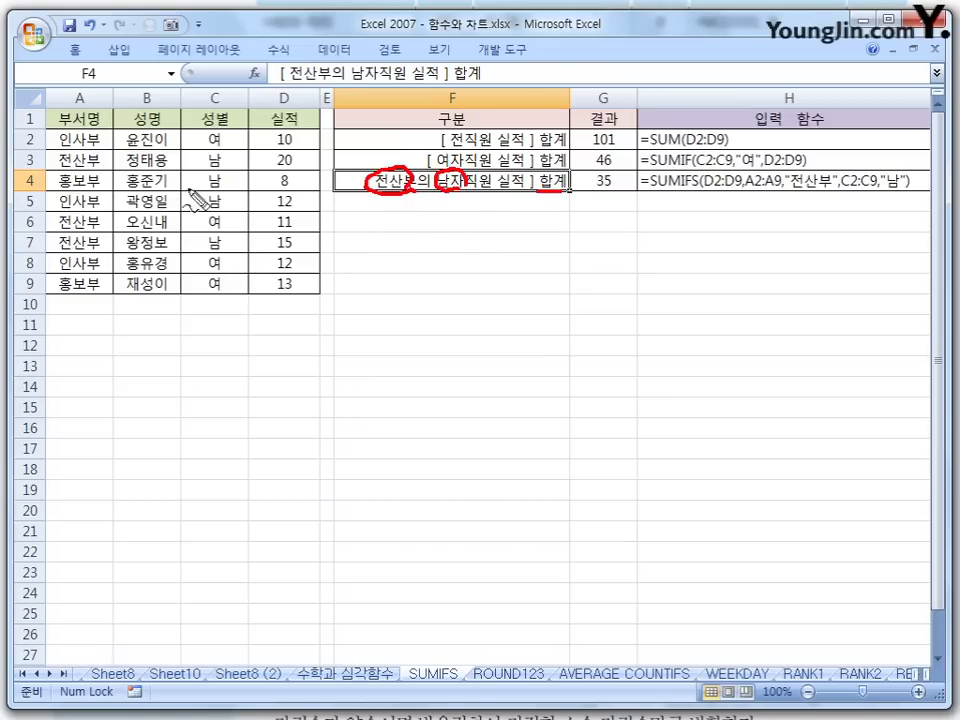
mouse_move(86, 153)
mouse_down()
mouse_move(60, 163)
mouse_move(97, 165)
mouse_up()
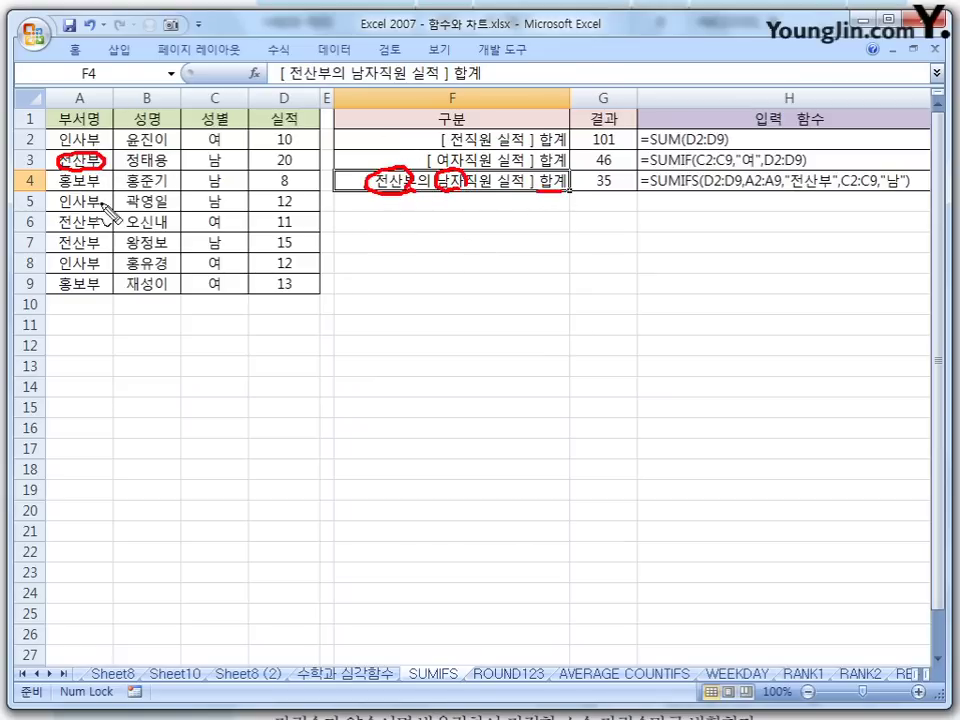
mouse_move(92, 212)
mouse_down()
mouse_move(60, 222)
mouse_move(96, 218)
mouse_up()
drag(64, 246, 102, 242)
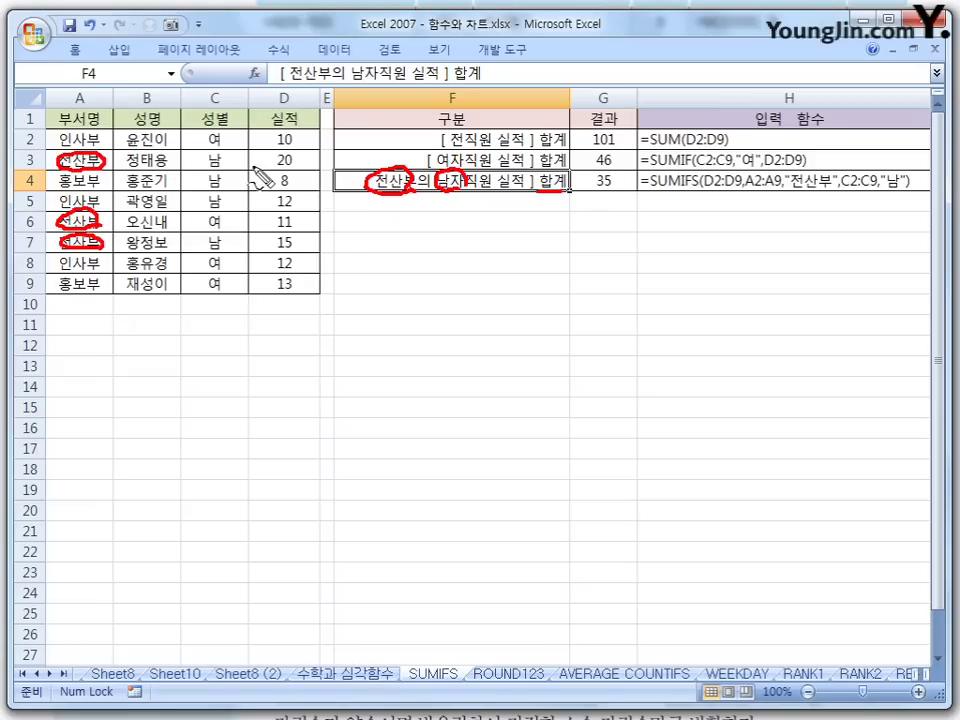
- Circle 남 and the 실적 values in rows 3 and 7, cross out row 6, write the sum 35, and clear the marks
mouse_move(226, 152)
mouse_down()
mouse_move(214, 168)
mouse_move(204, 154)
mouse_move(230, 160)
mouse_up()
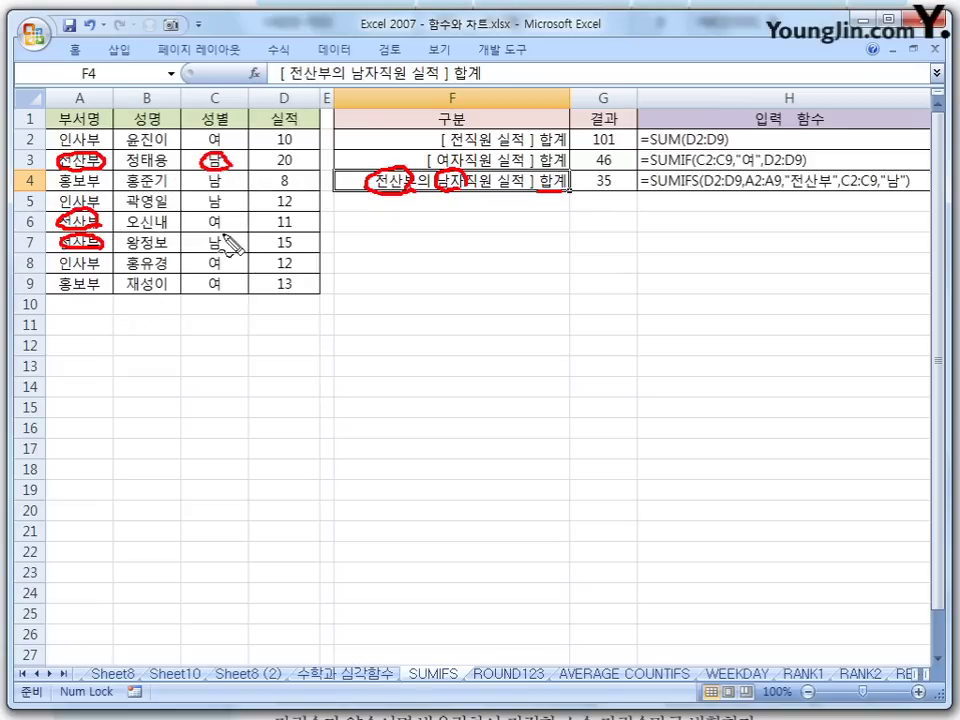
mouse_move(236, 240)
mouse_down()
mouse_move(230, 258)
mouse_move(210, 246)
mouse_up()
mouse_move(121, 209)
mouse_down()
mouse_move(149, 231)
mouse_move(121, 231)
mouse_up()
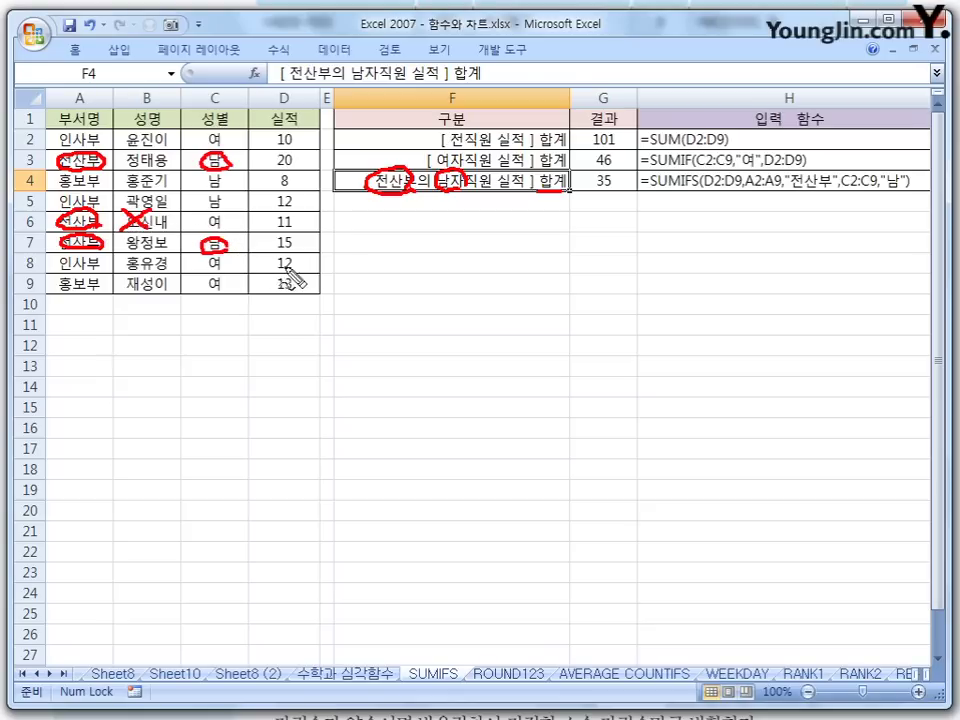
mouse_move(272, 174)
mouse_down()
mouse_move(283, 168)
mouse_move(274, 158)
mouse_up()
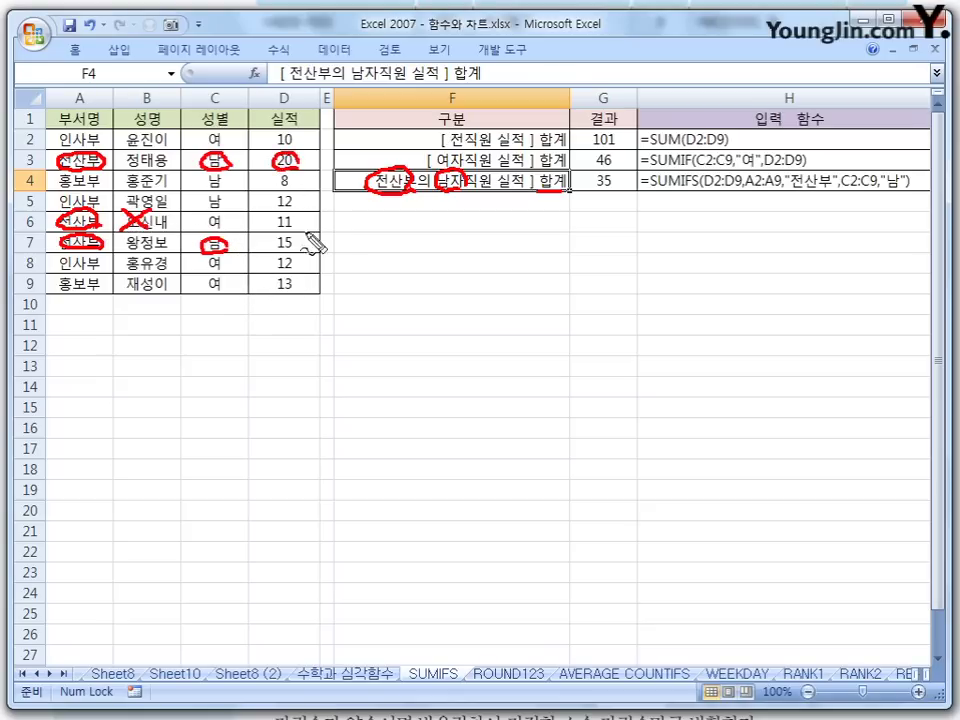
mouse_move(300, 236)
mouse_down()
mouse_move(306, 253)
mouse_move(312, 243)
mouse_move(384, 272)
mouse_move(352, 292)
mouse_up()
click(357, 252)
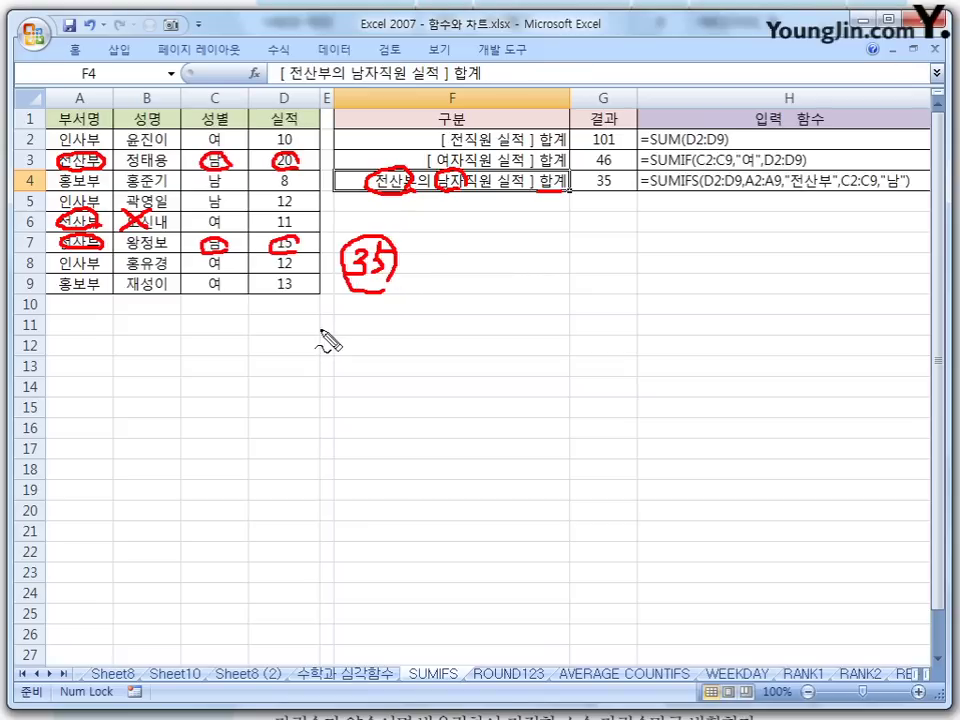
key(Escape)
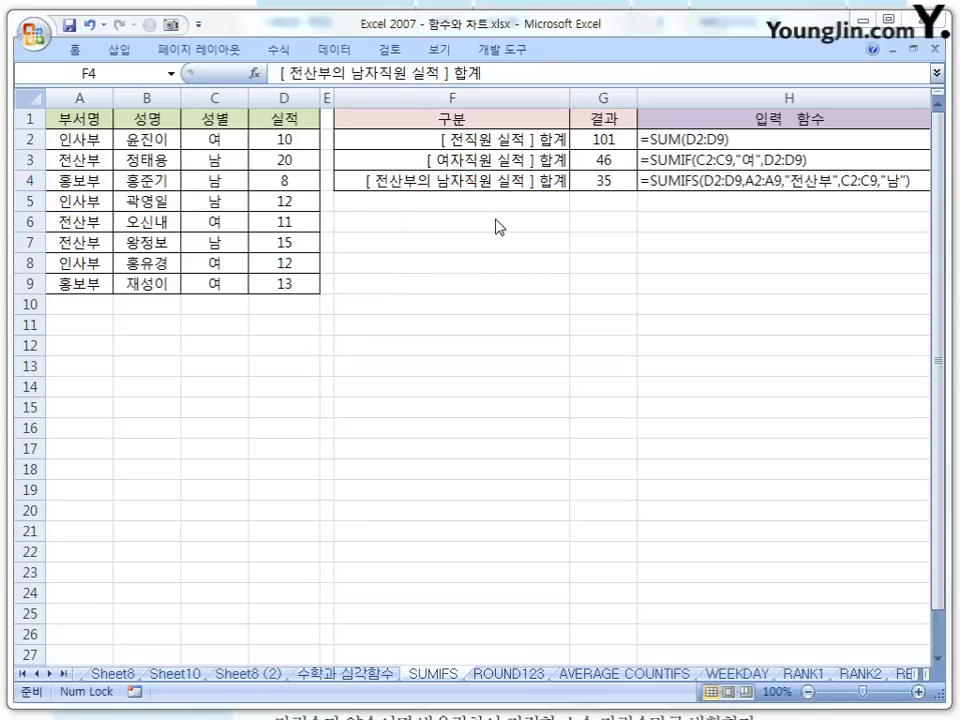
- Mark SUMIFS, D2:D9, A2:A9 and "전산부" in the H4 formula with the pen, along with the matching ranges in columns D and A
click(647, 180)
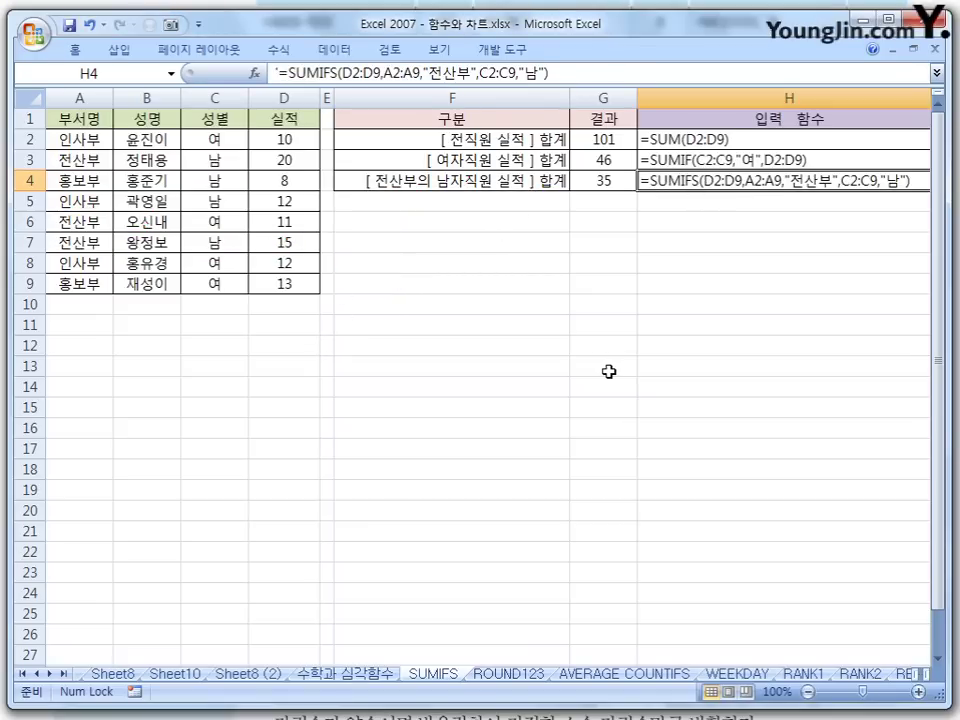
key(ctrl+2)
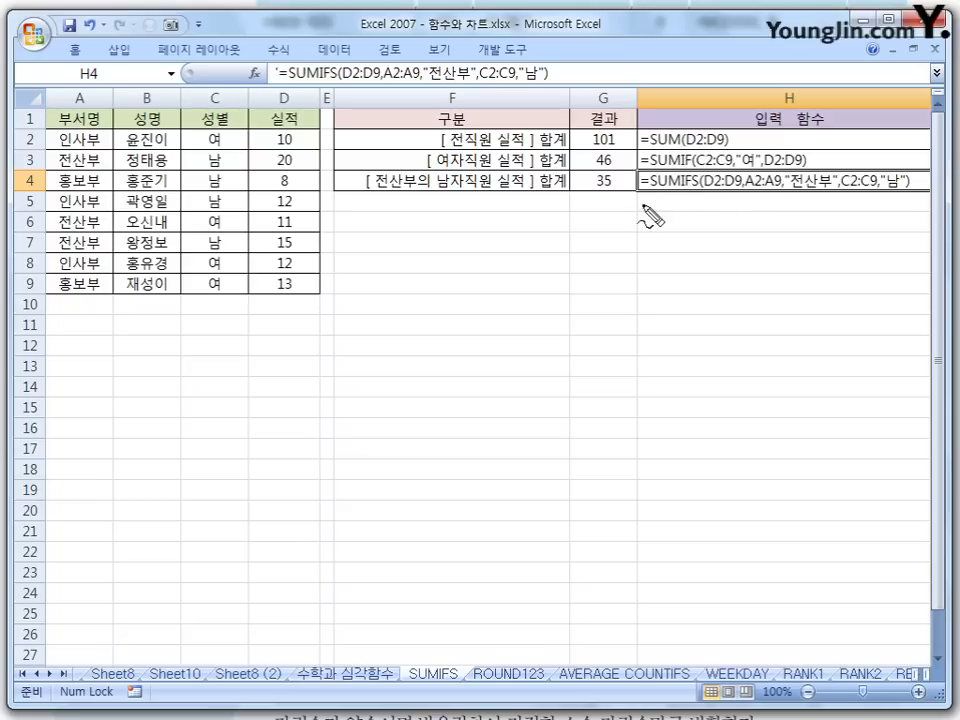
mouse_move(649, 188)
mouse_down()
mouse_move(672, 200)
mouse_move(690, 188)
mouse_up()
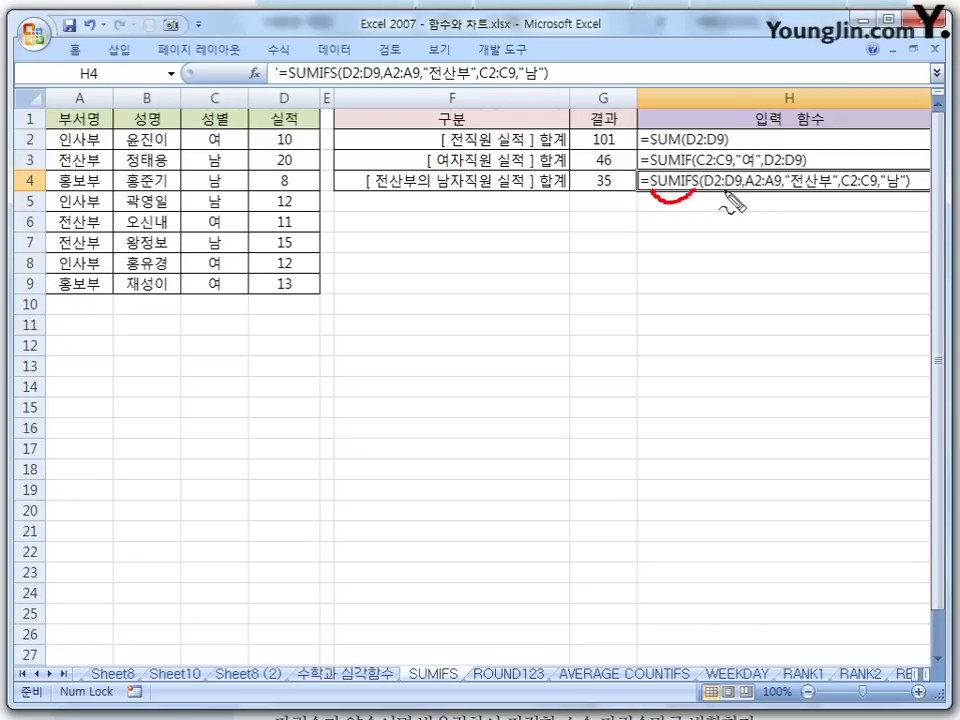
drag(705, 189, 729, 188)
mouse_move(287, 137)
mouse_down()
mouse_move(321, 205)
mouse_move(283, 287)
mouse_up()
drag(745, 188, 777, 185)
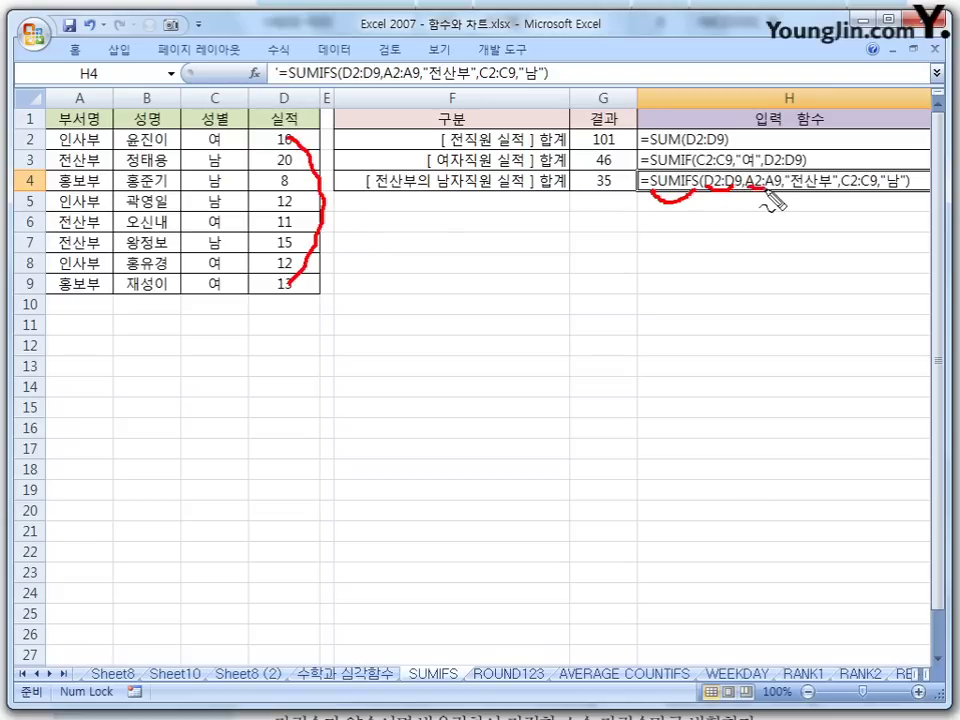
drag(97, 128, 100, 290)
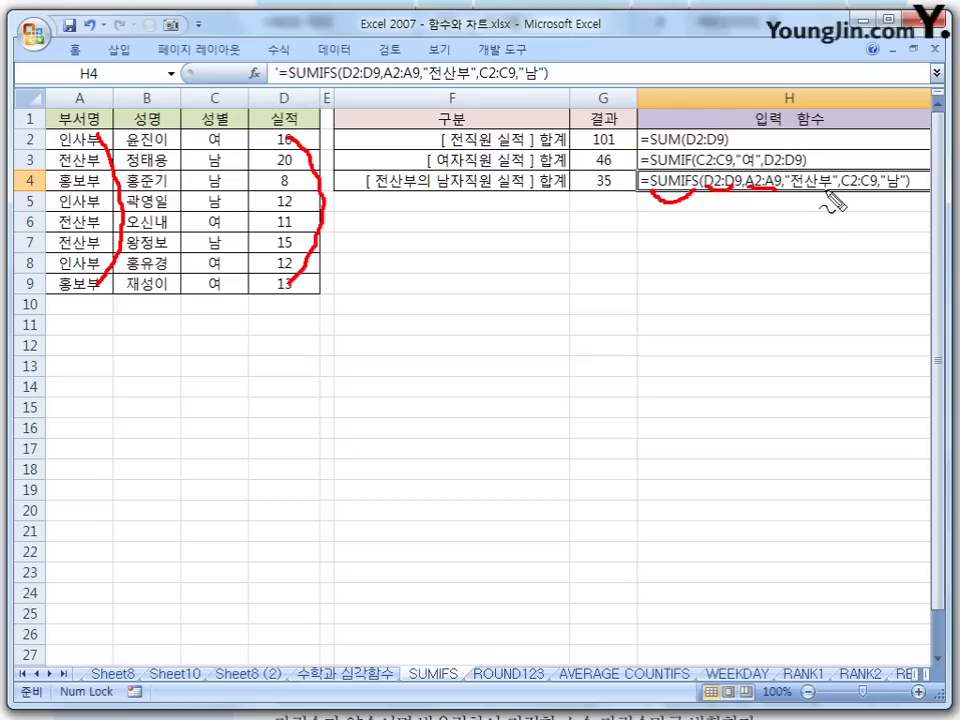
mouse_move(826, 186)
mouse_down()
mouse_move(782, 189)
mouse_move(832, 172)
mouse_move(826, 196)
mouse_move(868, 184)
mouse_up()
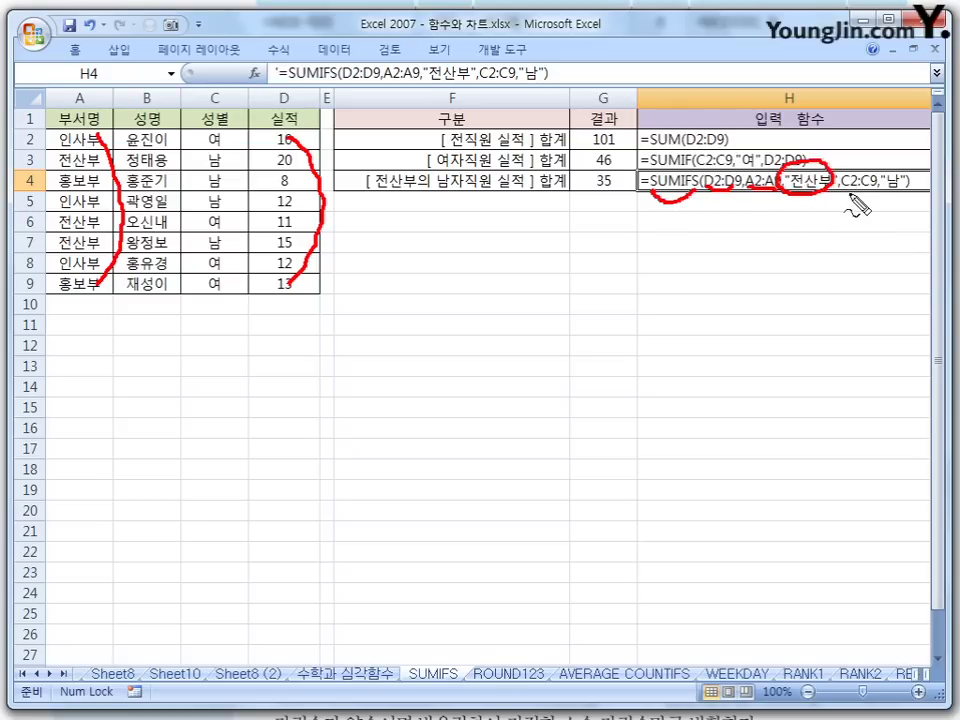
- Mark the C2:C9 range and "남" criterion, draw an arrow from the condition columns to 실적, clear the marks and check cell G4
click(236, 137)
mouse_move(240, 140)
mouse_down()
mouse_move(258, 232)
mouse_move(238, 268)
mouse_up()
mouse_move(884, 203)
mouse_down()
mouse_move(915, 193)
mouse_move(895, 168)
mouse_up()
mouse_move(101, 182)
mouse_down()
mouse_move(90, 194)
mouse_move(189, 199)
mouse_move(242, 220)
mouse_move(214, 214)
mouse_move(243, 183)
mouse_move(222, 212)
mouse_move(276, 354)
mouse_move(281, 318)
mouse_move(322, 322)
mouse_up()
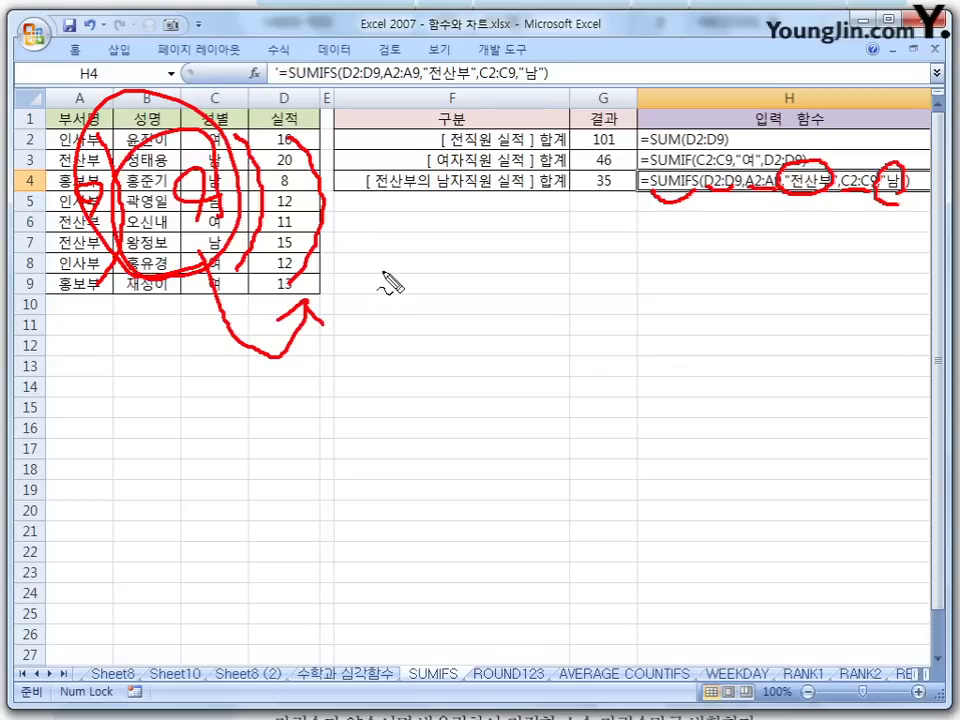
key(Escape)
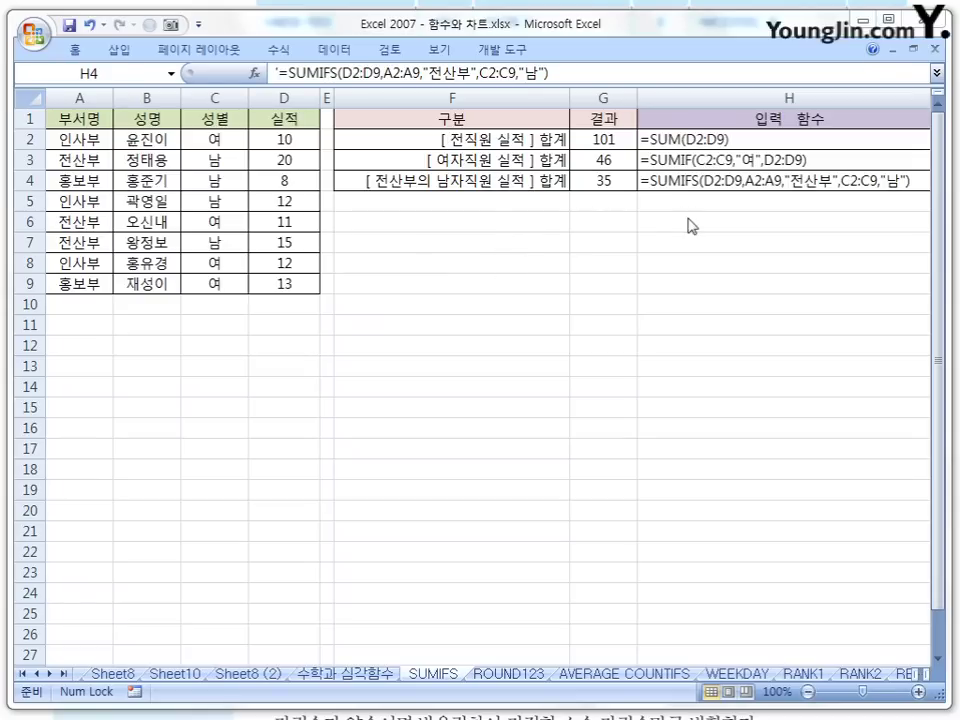
click(610, 180)
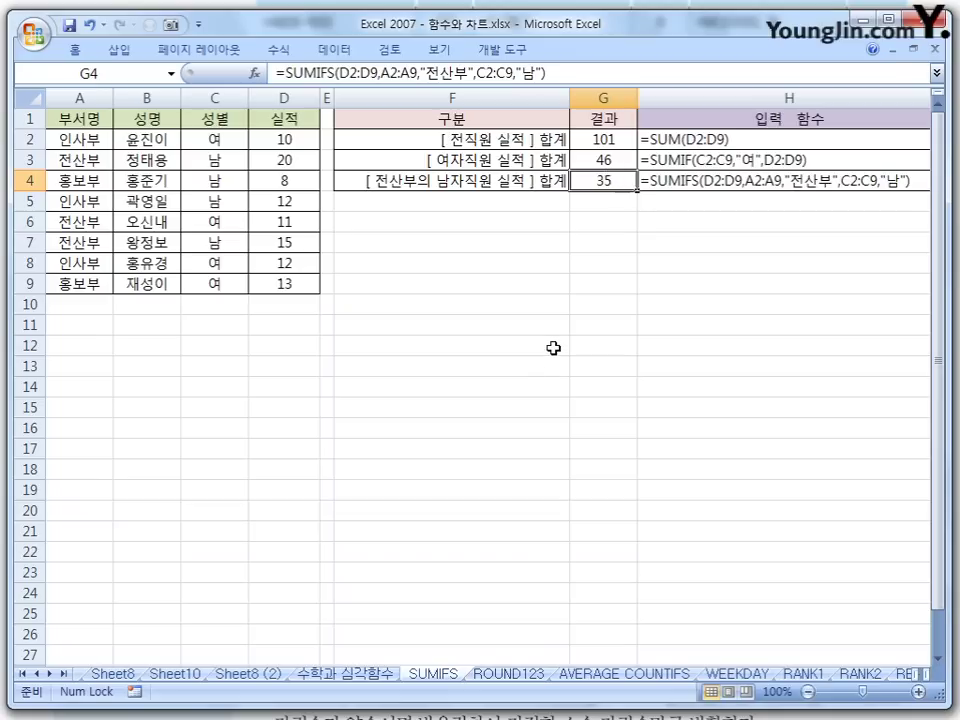